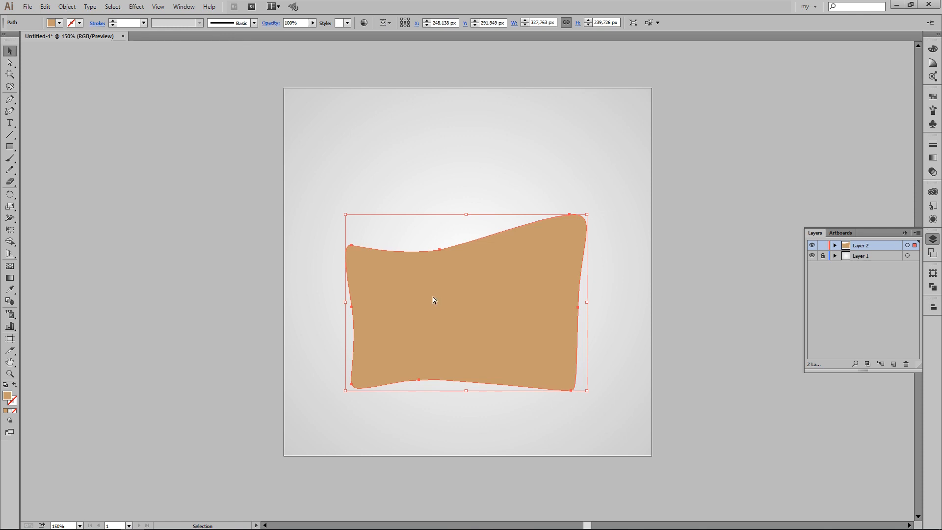
Step: Reshape the tan TV body by moving its bottom-edge, left-edge, upper-right and lower-right anchor points, and slightly adjust the whole shape
key("a")
left_click_drag(418, 380, 421, 389)
left_click(420, 384)
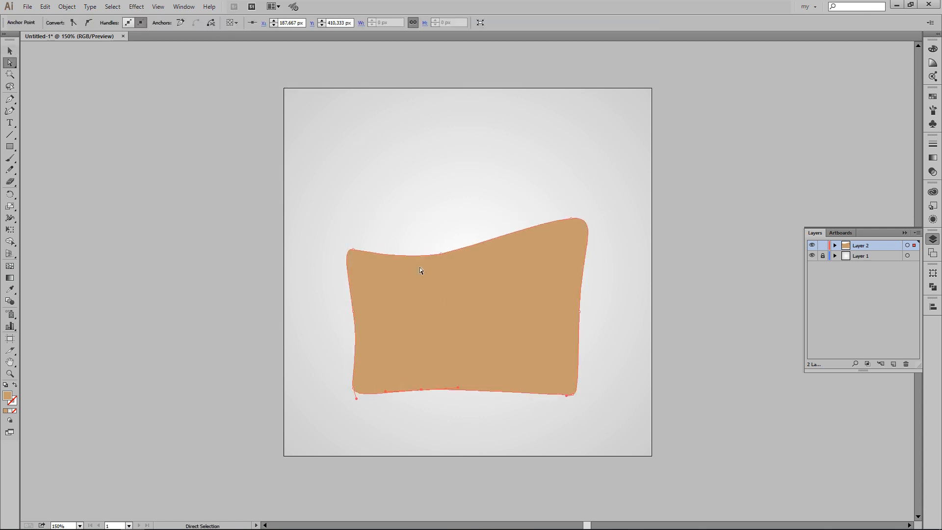
left_click_drag(353, 311, 353, 325)
left_click_drag(571, 217, 570, 228)
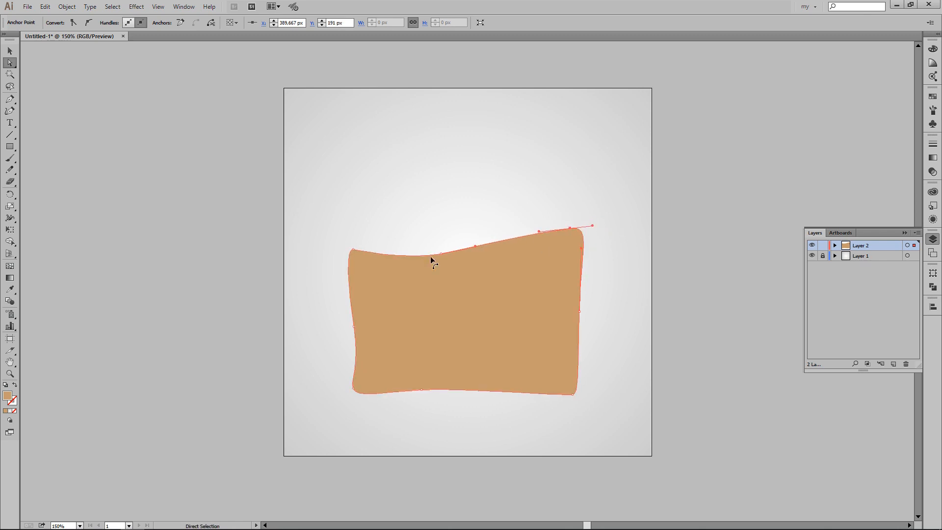
left_click_drag(578, 374, 577, 391)
key("v")
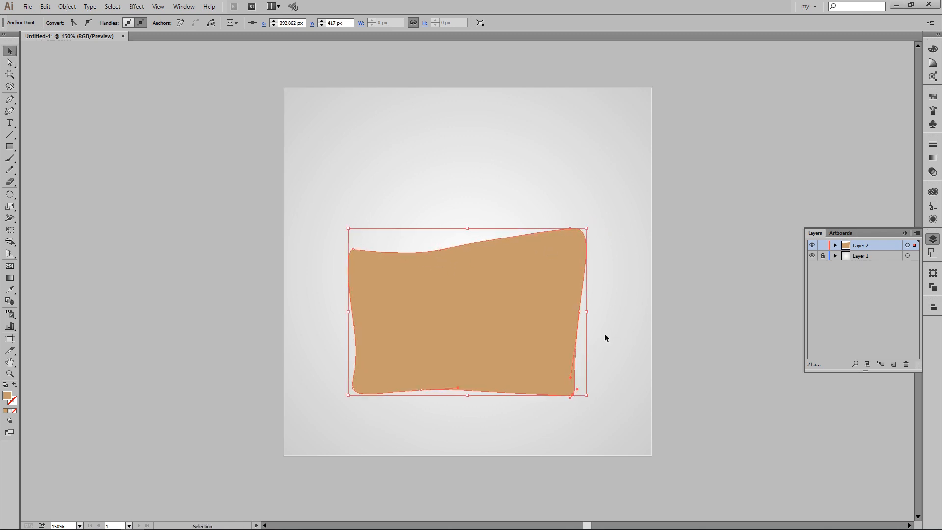
left_click_drag(526, 307, 529, 297)
left_click(601, 274)
Step: Draw a closed screen shape about 206 × 161 px over the left part of the TV body with the Pen tool
key("k")
key("p")
key("ctrl+equal")
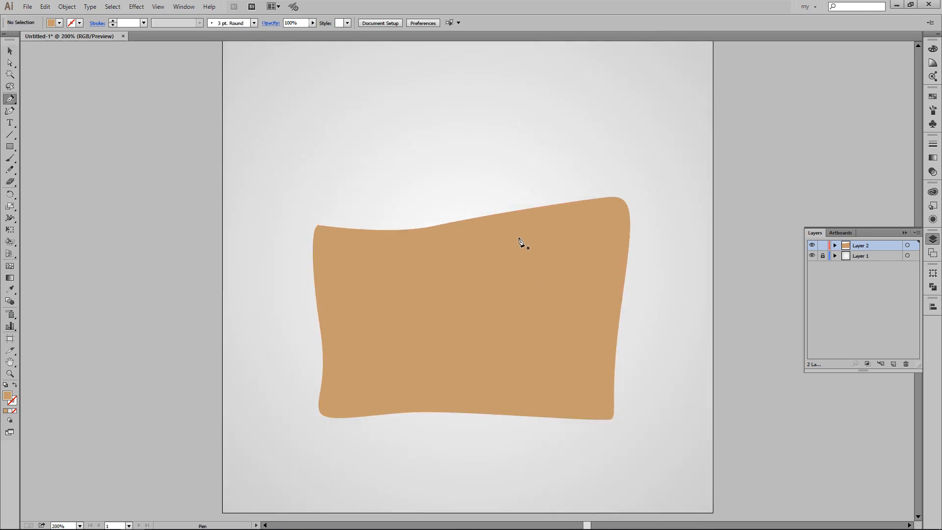
scroll(356, 237, "down", 2)
left_click(336, 244)
left_click_drag(347, 217, 366, 210)
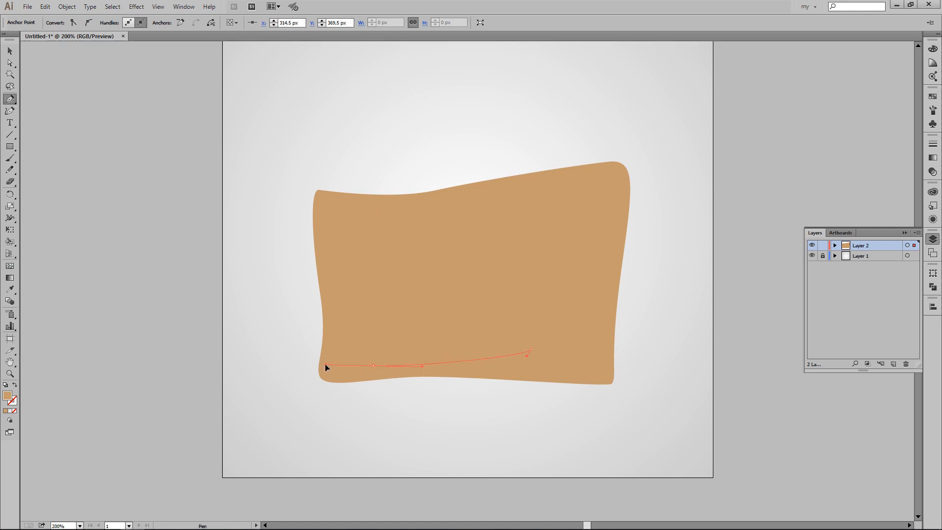
left_click_drag(325, 364, 325, 362)
left_click_drag(335, 244, 337, 223)
key("a")
key("v")
key("ctrl+shift+a")
Step: Fill the screen shape with a grayish-brown color swatch
left_click(416, 269)
left_click(58, 22)
left_click(38, 61)
left_click(165, 166)
left_click(529, 307)
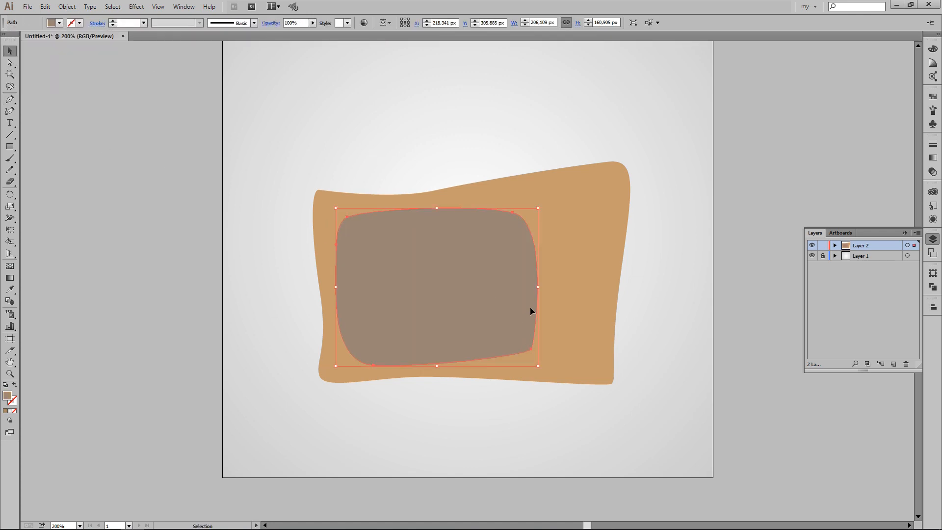
Step: Round the screen shape's lower-right corner and scale the shape down to about 188 × 147 px
key("a")
left_click(530, 350)
key("v")
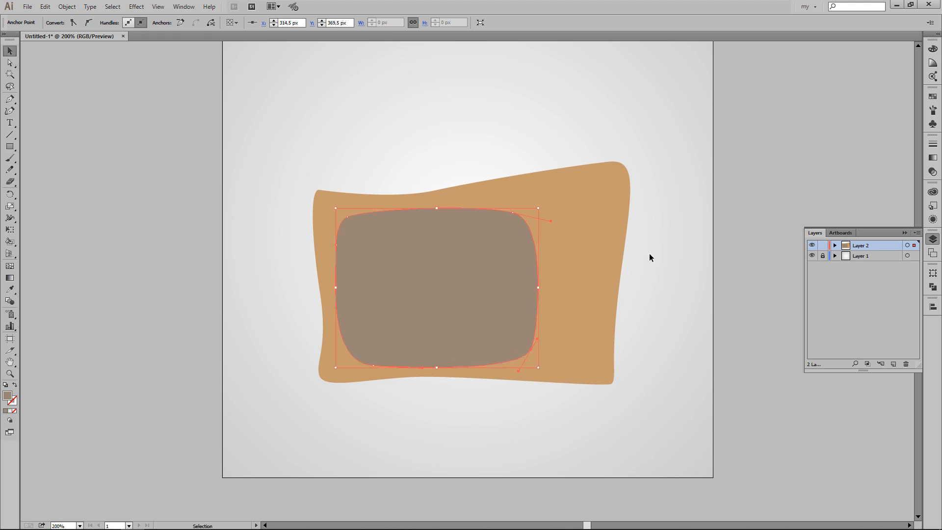
left_click(649, 253)
left_click_drag(537, 206, 528, 211)
key("ctrl+z")
left_click(516, 263)
left_click(639, 168)
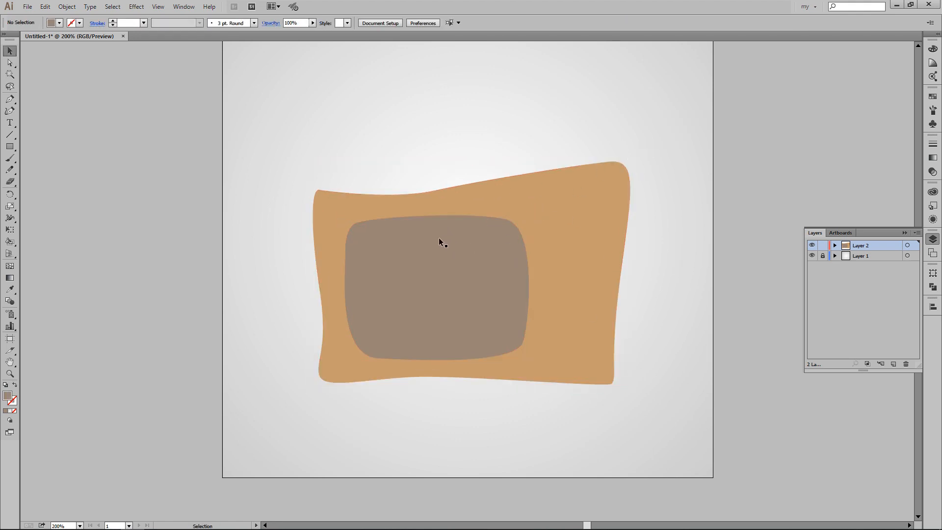
Step: Draw a closed frame shape about 218 × 175 px around the screen with the Pen tool
key("p")
left_click(332, 293)
left_click(326, 220)
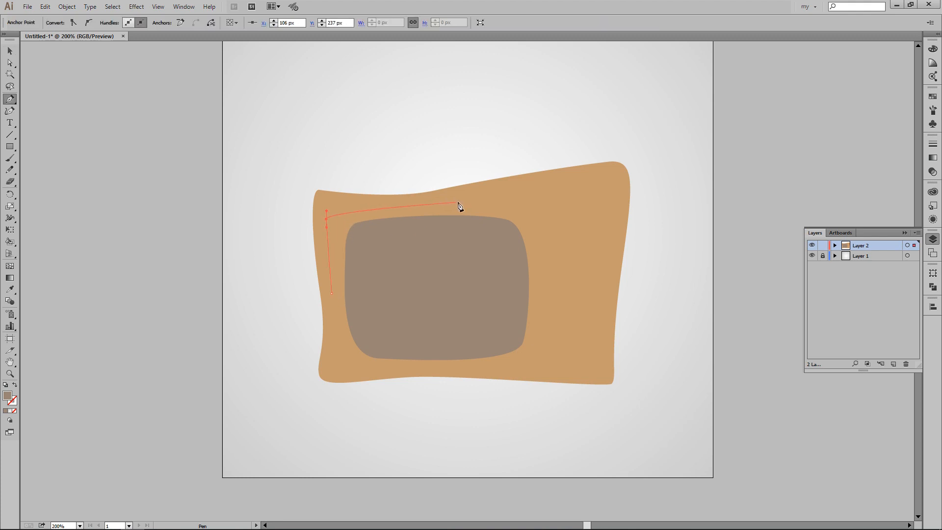
left_click(539, 200)
left_click(532, 363)
left_click_drag(349, 369, 337, 368)
left_click(332, 293)
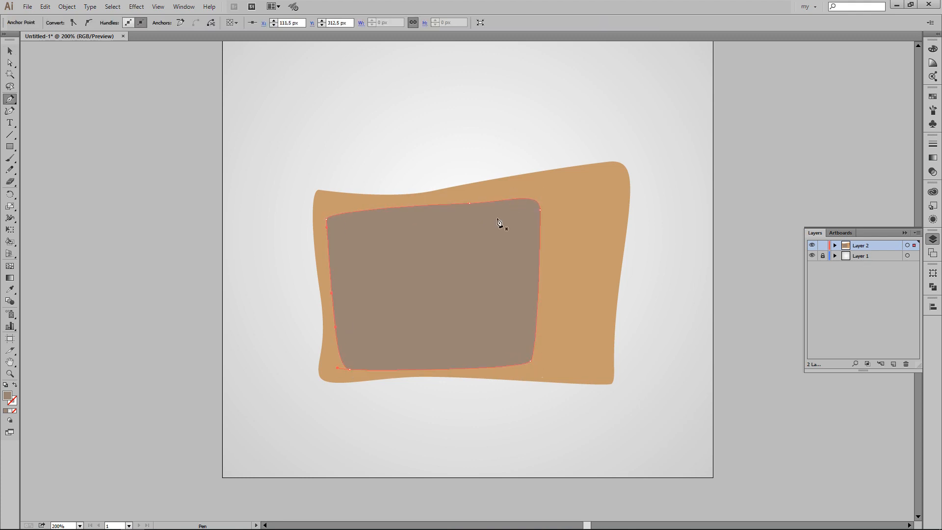
Step: Fill the frame with a dark brown swatch and send it behind the screen
key("v")
left_click(59, 23)
left_click(53, 52)
left_click(121, 137)
key("ctrl+[")
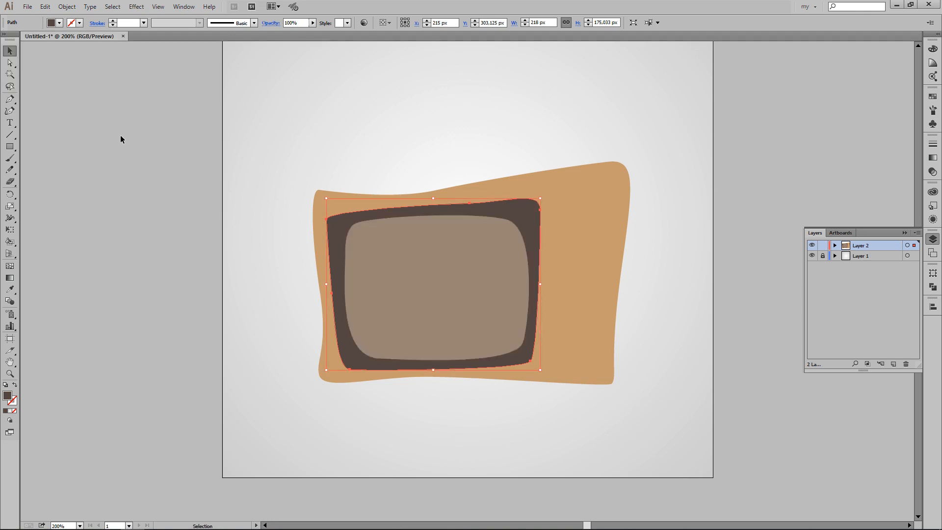
left_click(589, 115)
Step: Rotate and reposition the dark frame around the screen, and move its lower-right corner anchor up and outward
left_click(532, 218)
left_click_drag(544, 195, 553, 206)
left_click_drag(526, 219, 529, 223)
key("ctrl+shift+a")
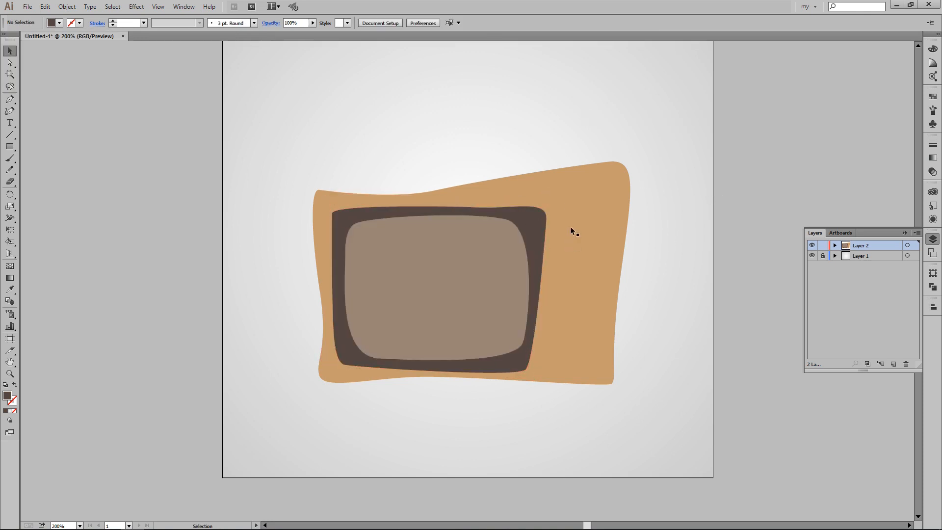
key("a")
left_click_drag(526, 370, 536, 361)
key("ctrl+shift+a")
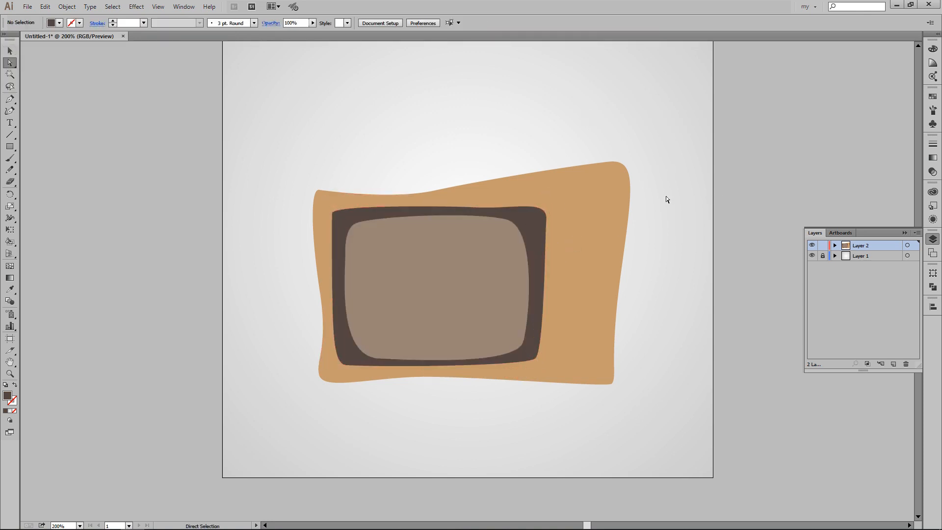
Step: Change the TV body's fill to a warm gray
left_click(616, 198)
double_click(7, 395)
left_click(822, 107)
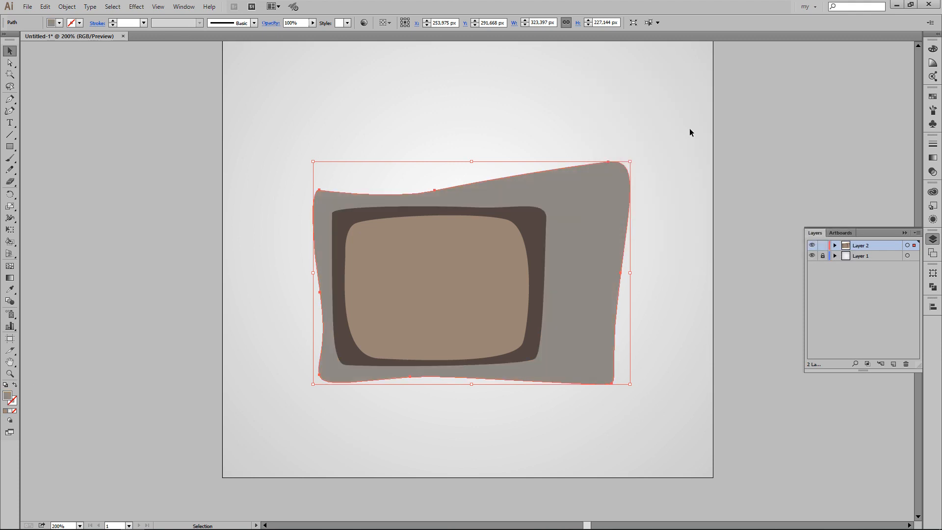
key("ctrl+shift+a")
Step: Move the dark frame's upper-right corner anchor inward and shift its top-edge middle anchor to the left
left_click(534, 239)
key("a")
left_click_drag(546, 217, 535, 216)
left_click_drag(474, 207, 430, 210)
key("ctrl+shift+a")
key("v")
Step: Draw a tall, narrow control panel shape on the TV body to the right of the screen frame with the Pen tool
key("p")
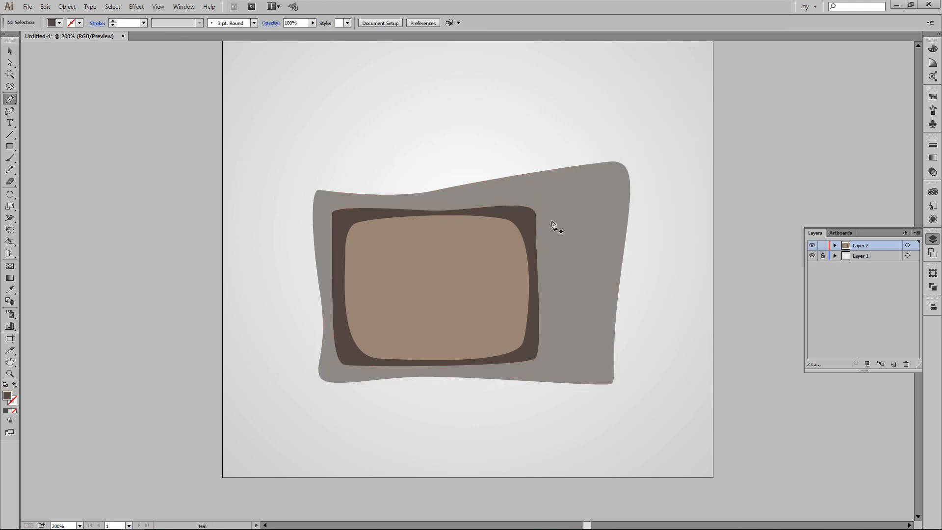
left_click(542, 244)
left_click_drag(538, 193, 542, 189)
left_click_drag(606, 182, 618, 179)
left_click(611, 276)
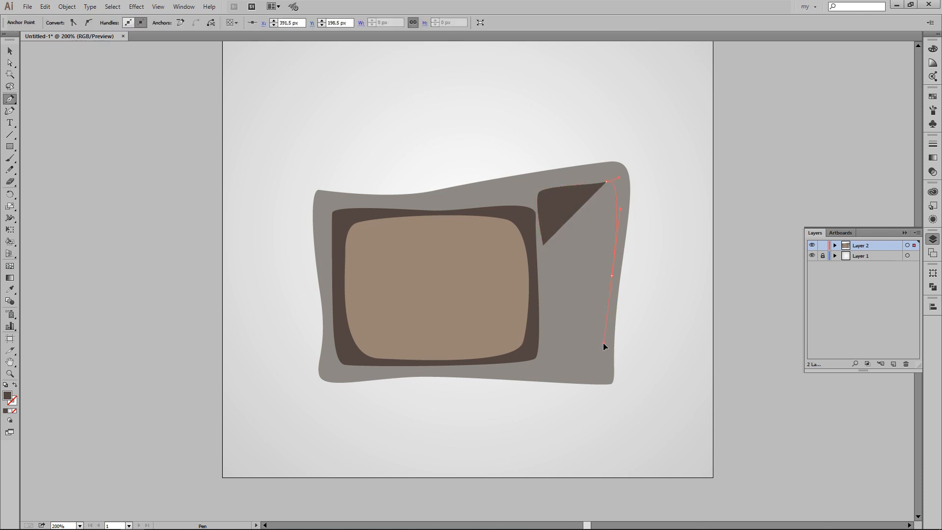
left_click(604, 370)
left_click(546, 377)
key("v")
left_click(684, 211)
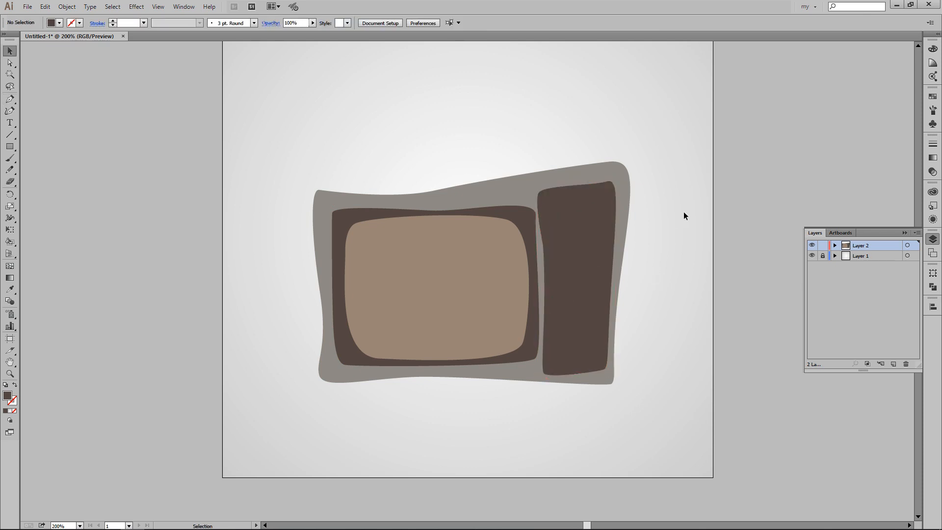
Step: Move the control panel's left-side and upper-left anchors inward so the panel is about 75 × 198 px
key("a")
left_click(548, 252)
left_click_drag(542, 245, 546, 269)
left_click_drag(538, 193, 544, 187)
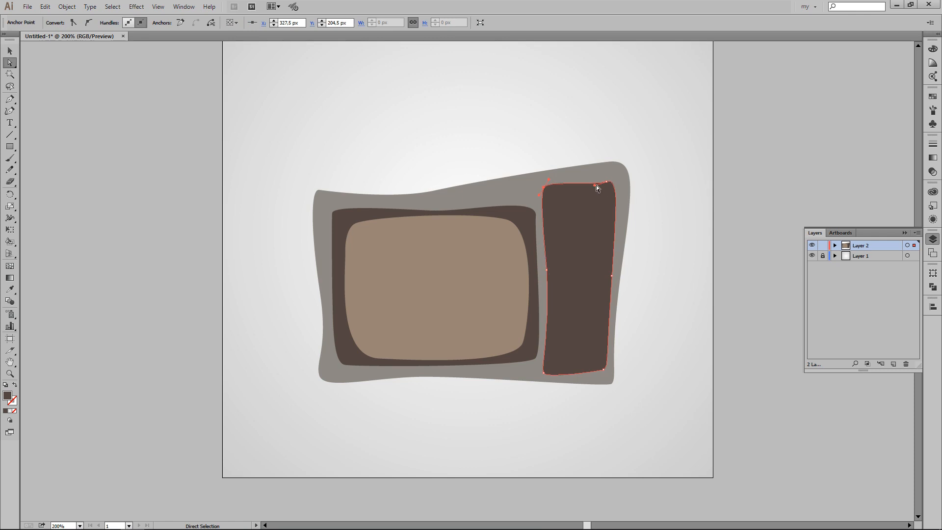
key("v")
left_click(661, 255)
Step: Fill the control panel with a brown swatch and shift the color to a deeper reddish brown
left_click(595, 244)
left_click(59, 23)
left_click(79, 52)
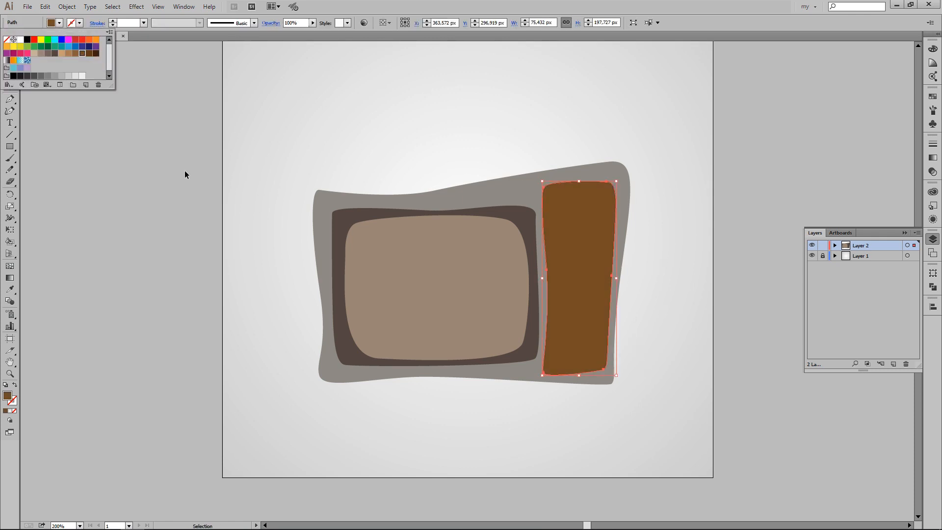
left_click(185, 173)
left_click(590, 235)
double_click(7, 395)
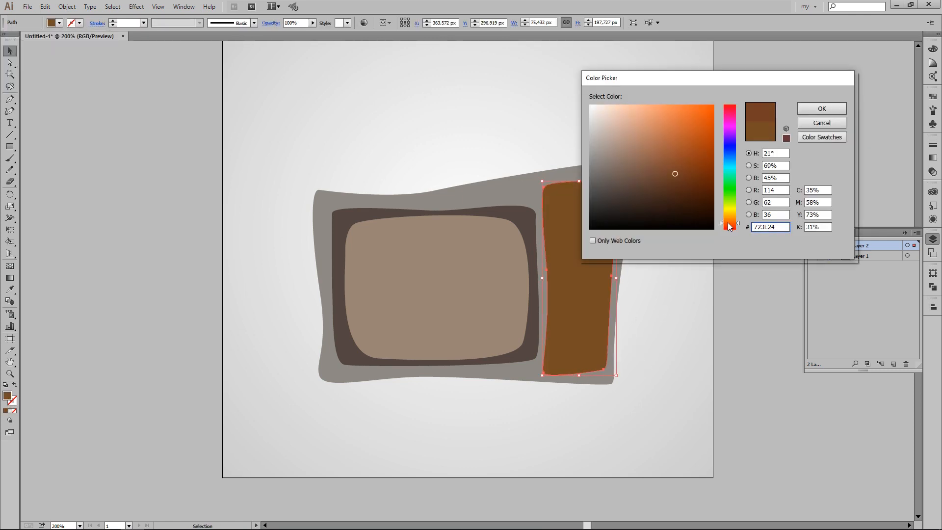
left_click(694, 180)
key("Return")
left_click(707, 161)
Step: Duplicate the control panel in place, scale the copy to about 65 × 172 px and fill it with the TV body's gray
left_click(584, 236)
key("ctrl+c")
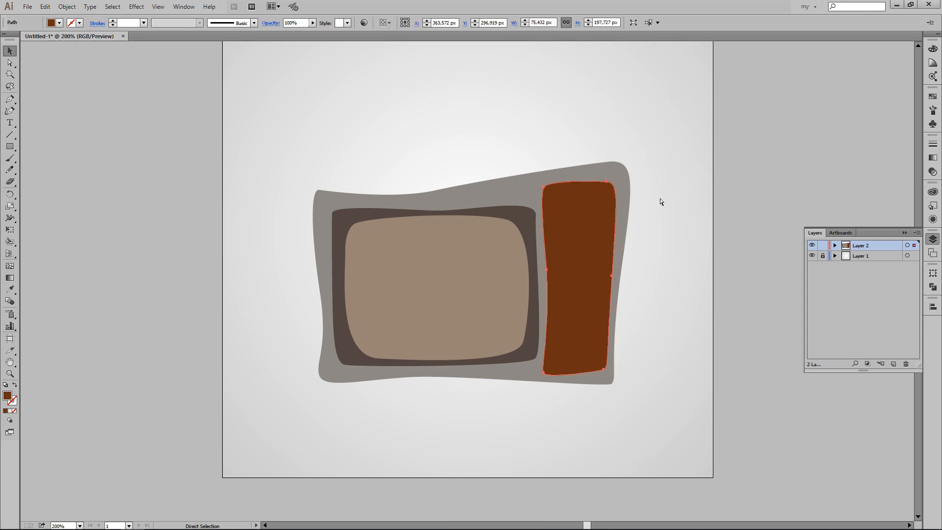
key("ctrl+f")
left_click_drag(616, 181, 612, 189)
key("i")
left_click(583, 181)
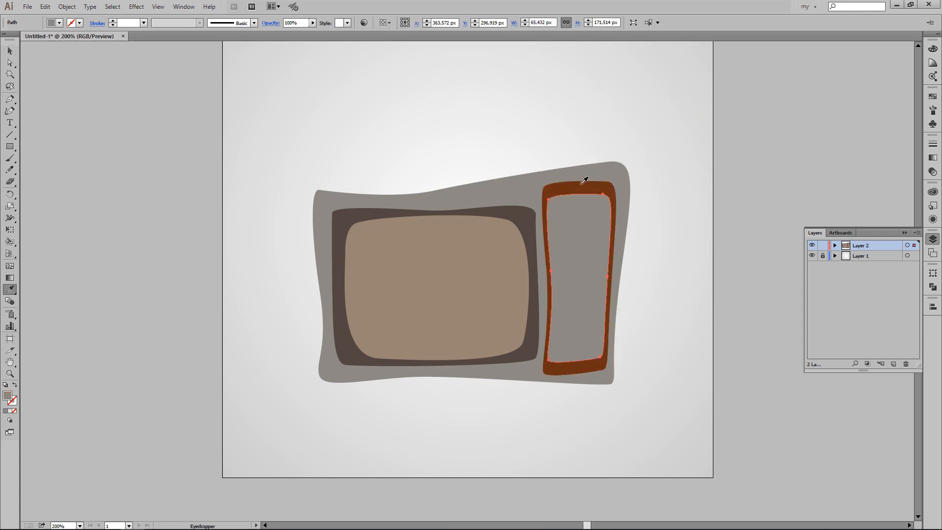
Step: Stretch the gray inner panel by moving its top anchors up, bottom anchors down and right-side anchor outward
left_click(603, 195)
left_click(548, 199, "shift")
left_click_drag(548, 199, 549, 192)
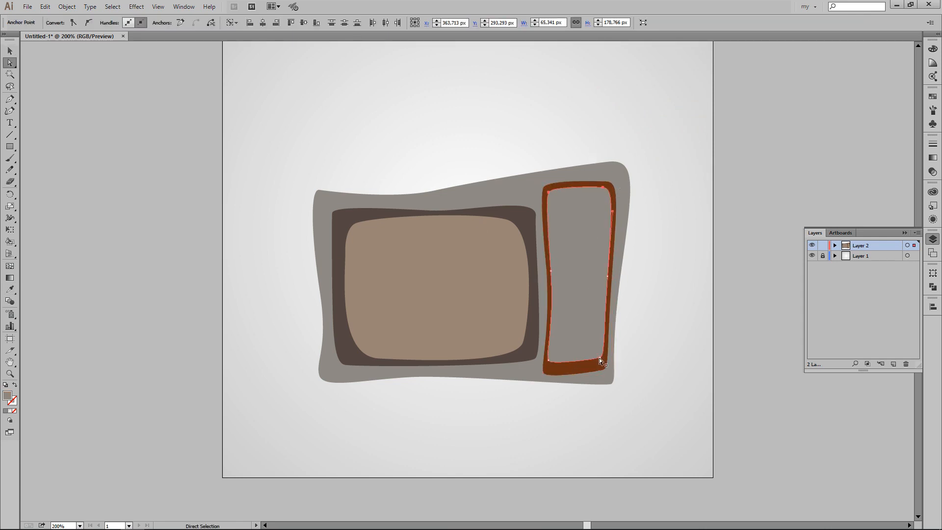
left_click(600, 357)
left_click(548, 360, "shift")
left_click_drag(548, 360, 548, 367)
left_click_drag(609, 271, 612, 269)
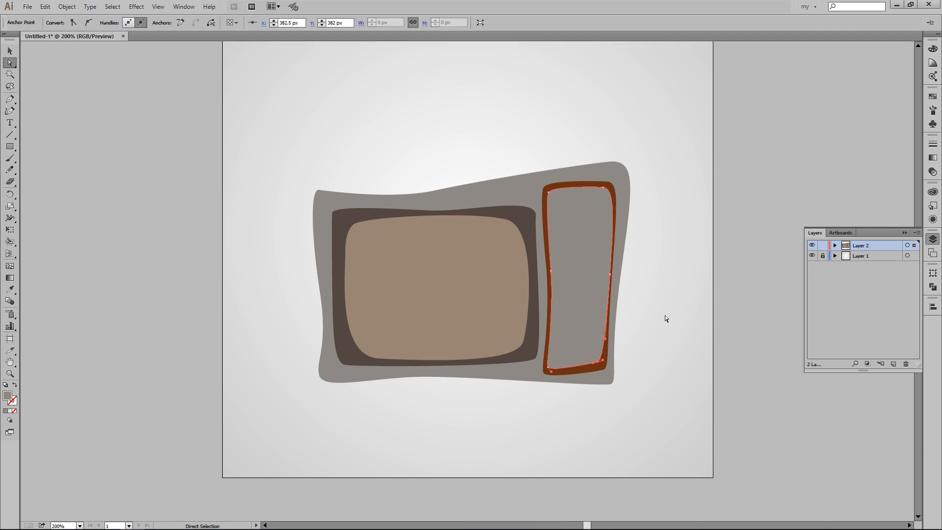
key("v")
left_click(736, 252)
Step: Make a darker gray copy of the TV body, enlarged to about 332 × 233 px, and place it behind the body as a rim
left_click(614, 272)
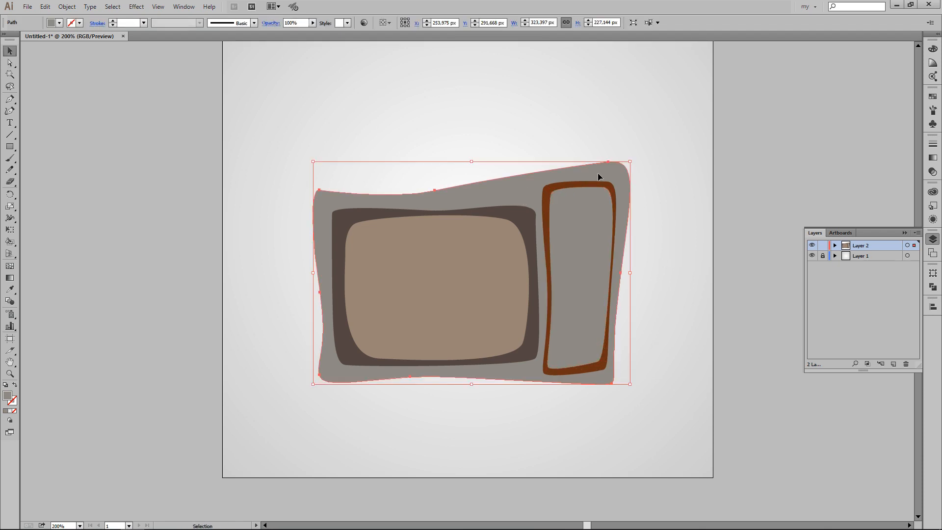
left_click_drag(630, 162, 634, 158)
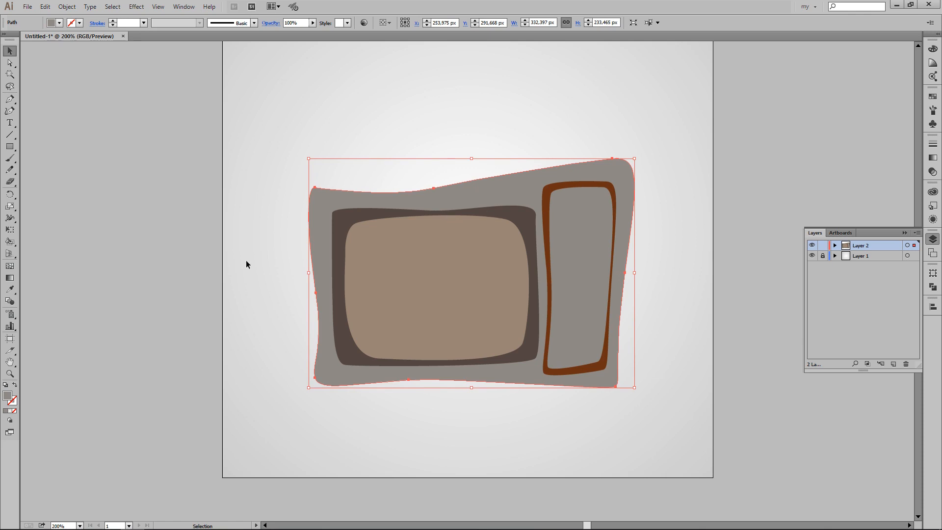
double_click(7, 395)
left_click(605, 181)
key("Return")
key("ctrl+[")
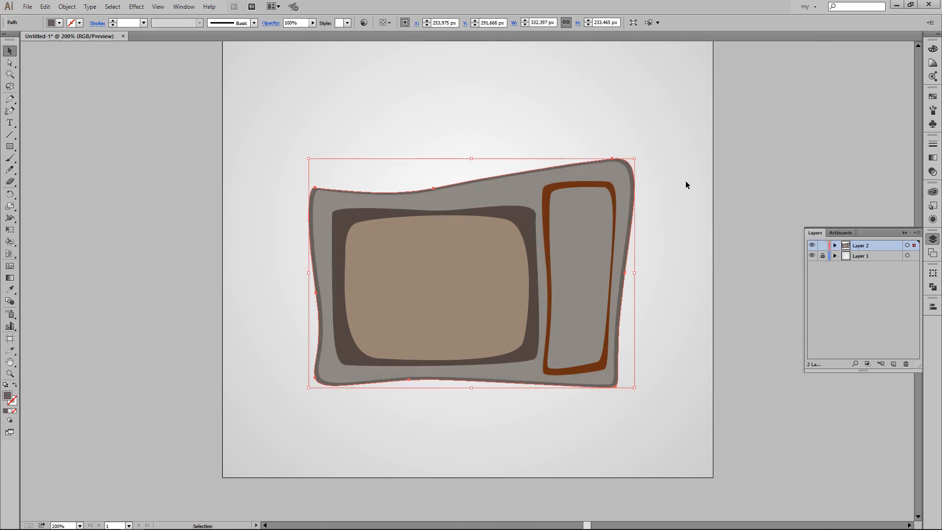
Step: Adjust the middle anchors on the top and bottom edges of the dark rim behind the TV body
key("a")
left_click(432, 187)
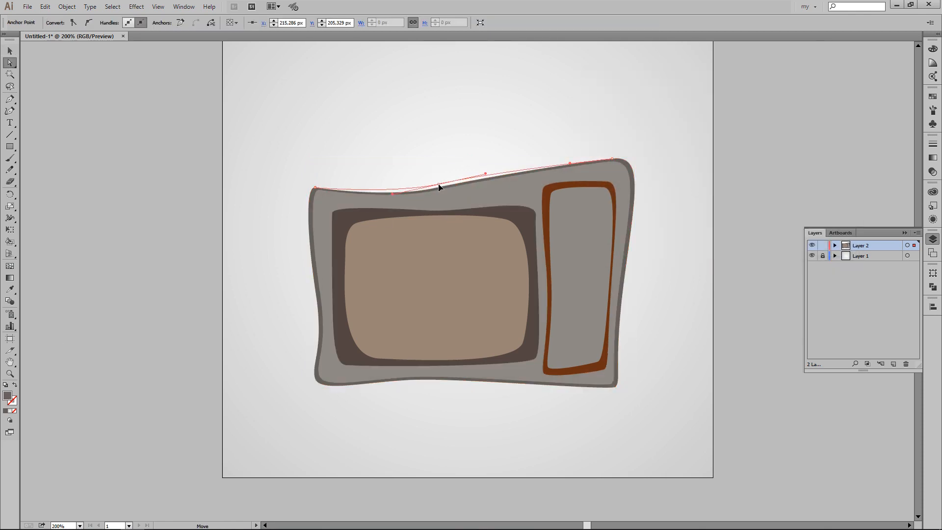
left_click(396, 386)
key("v")
Step: Change the TV screen's fill to a muted blue
left_click(479, 272)
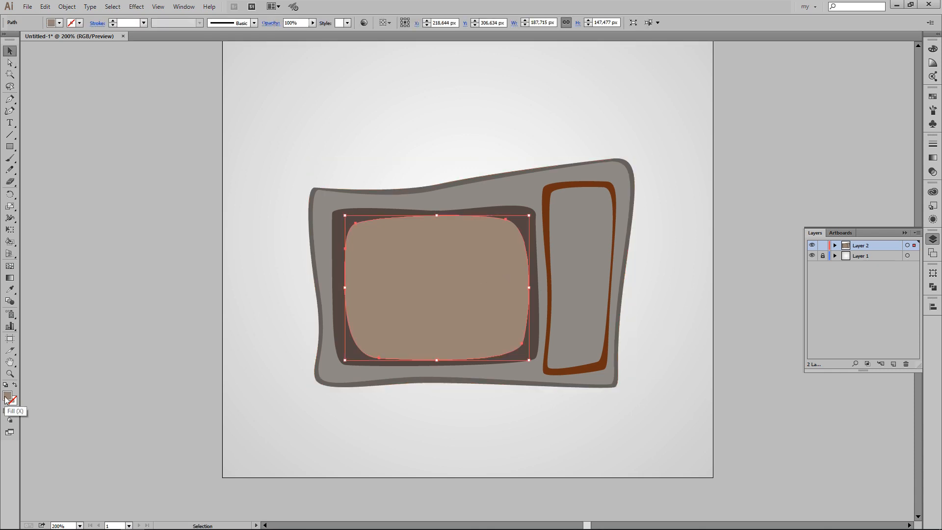
double_click(7, 396)
left_click(732, 155)
left_click(822, 107)
left_click(670, 173)
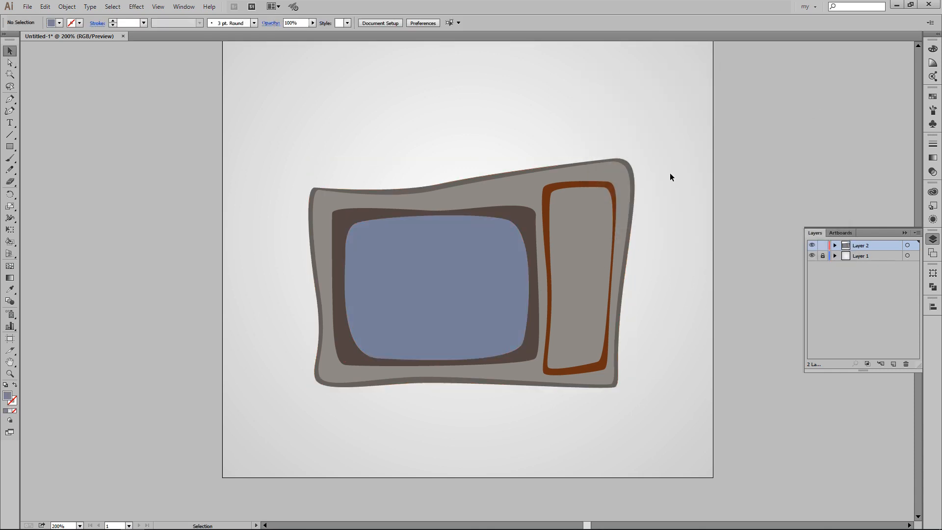
Step: Apply a linear gradient to the TV body and set both gradient stops to the inner panel's gray
left_click(445, 194)
left_click(932, 157)
left_click(819, 152)
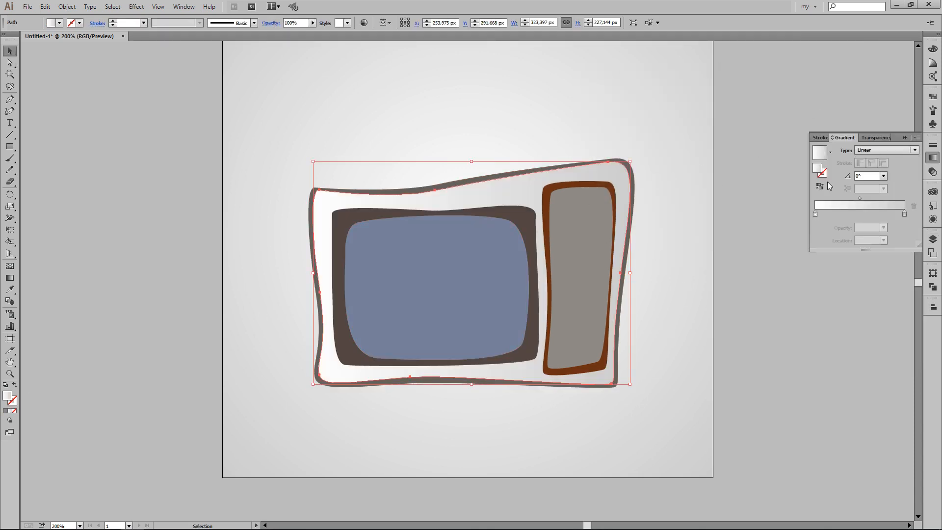
left_click(815, 214)
key("i")
left_click(595, 234, "shift")
left_click(904, 214)
left_click(598, 236, "shift")
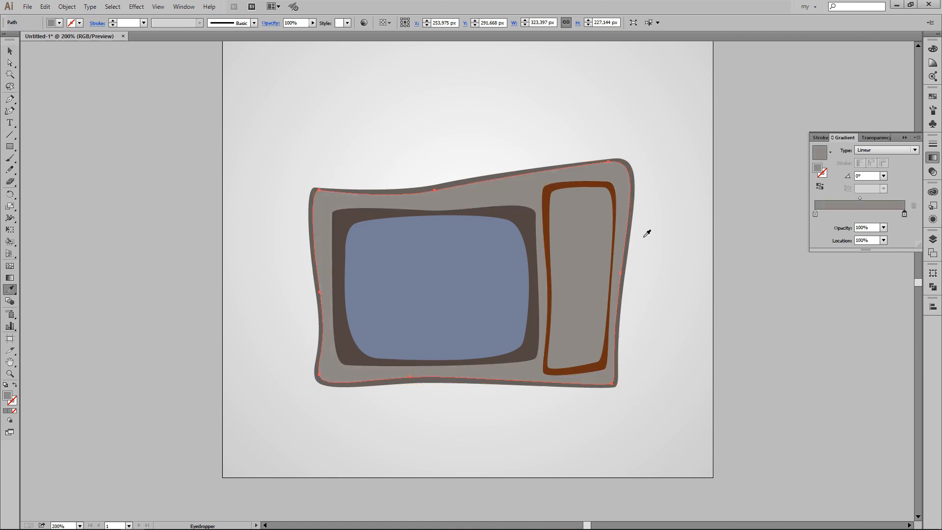
Step: Darken the body gradient's end stop to RGB 130, 124, 126
double_click(904, 214)
left_click(780, 250)
left_click(846, 281)
left_click(849, 251)
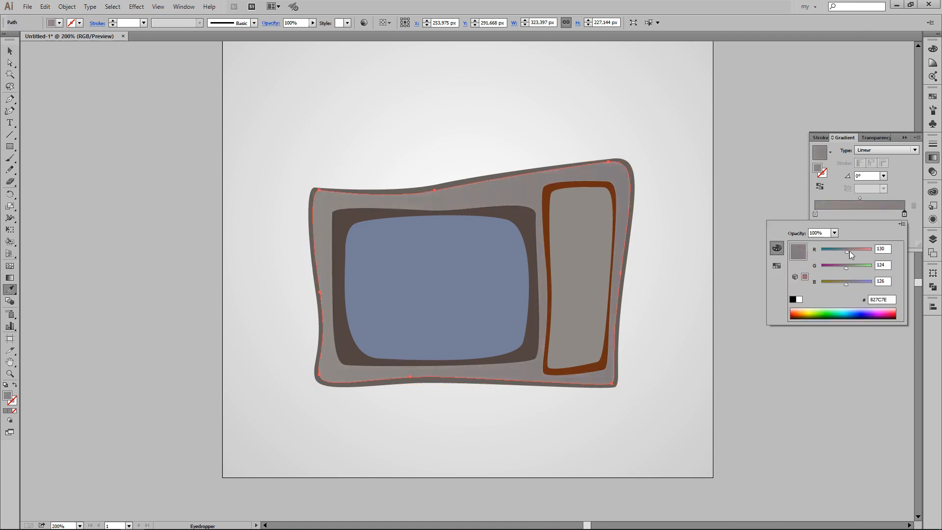
Step: Lighten the body gradient's start stop to RGB 159, 154, 154
left_click(815, 214)
double_click(815, 214)
left_click(852, 250)
left_click(852, 265)
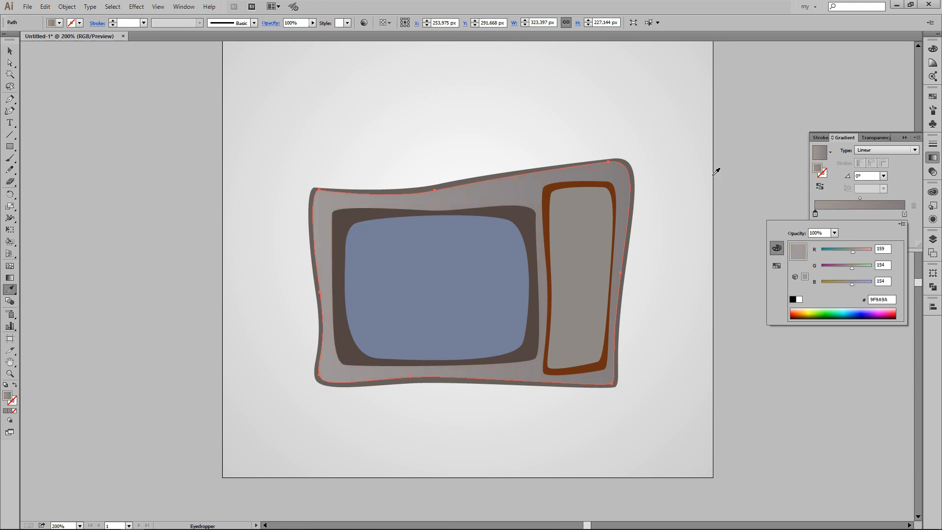
key("Escape")
Step: Redirect the body's gradient diagonally from upper left to lower right at an angle of about -25°
left_click(9, 277)
left_click_drag(315, 274, 321, 207)
left_click_drag(641, 273, 634, 346)
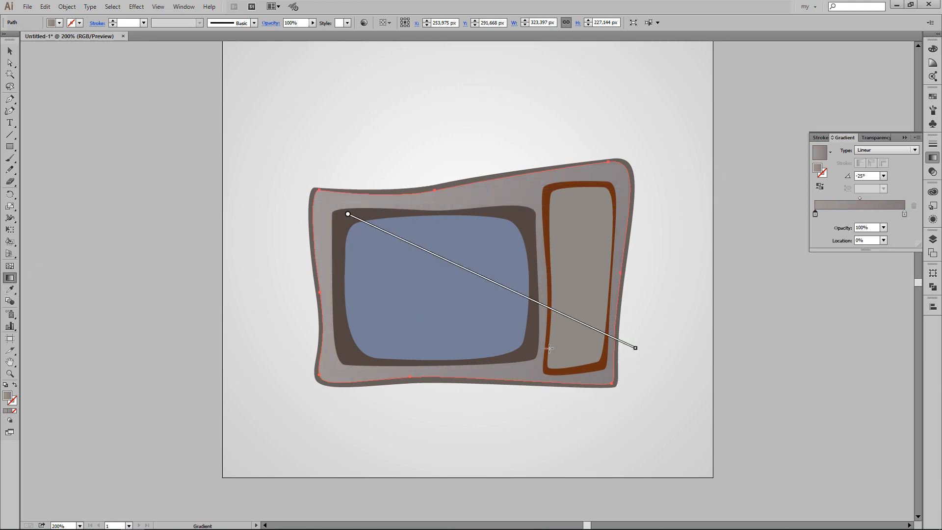
Step: Recolor the side control panel's inner shape to a lighter brown based on its frame color
left_click_drag(553, 309, 550, 231)
key("v")
left_click(689, 230)
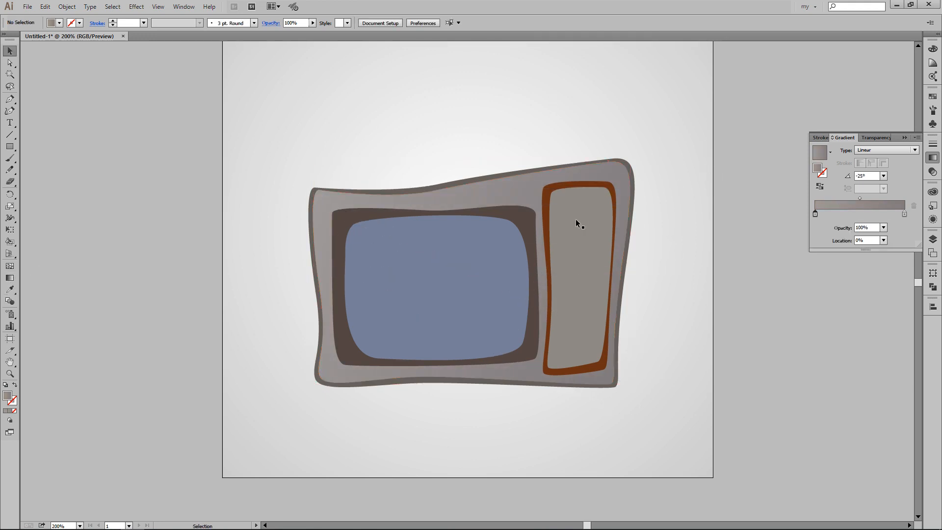
left_click(576, 219)
key("i")
left_click(545, 233)
double_click(8, 396)
left_click(641, 153)
left_click(822, 110)
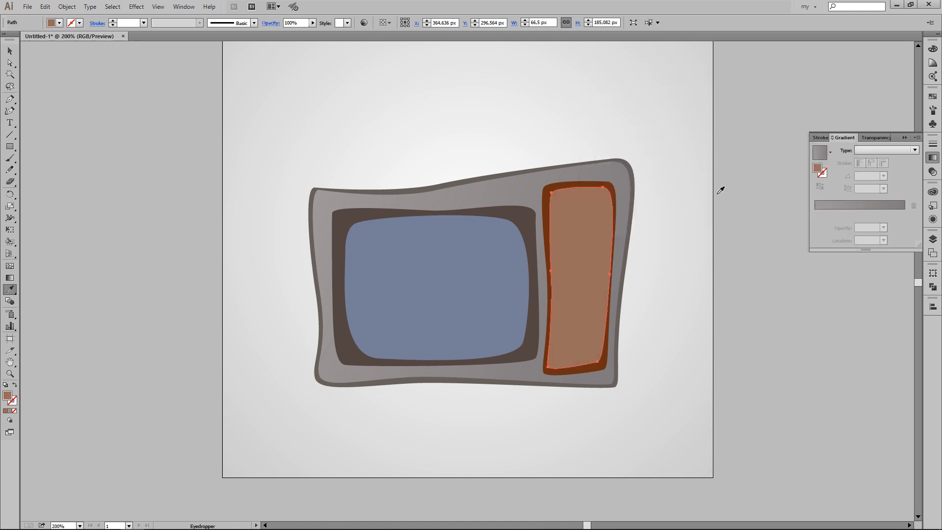
key("v")
left_click(732, 213)
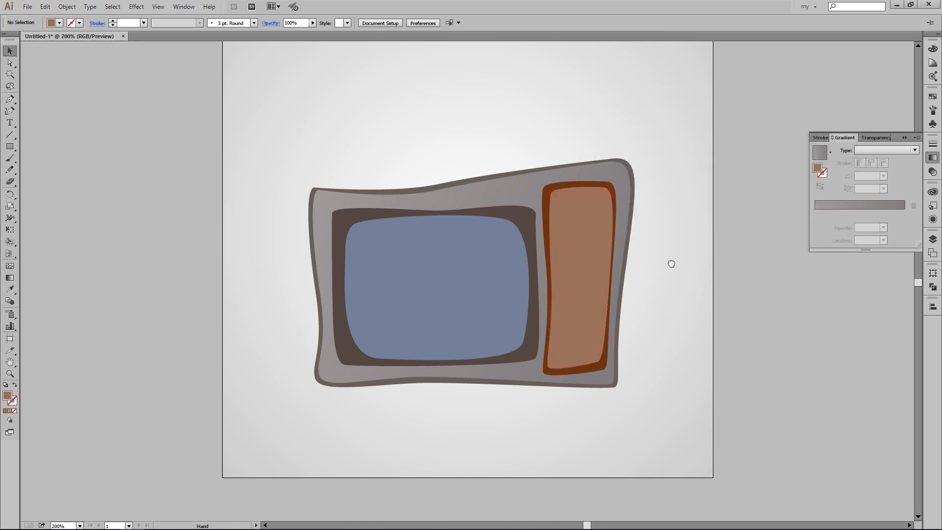
Step: Draw a closed shape with a curved upper-left edge over the lower-right part of the TV with the Pen tool, using the body's gradient
left_click(521, 205)
left_click(586, 88)
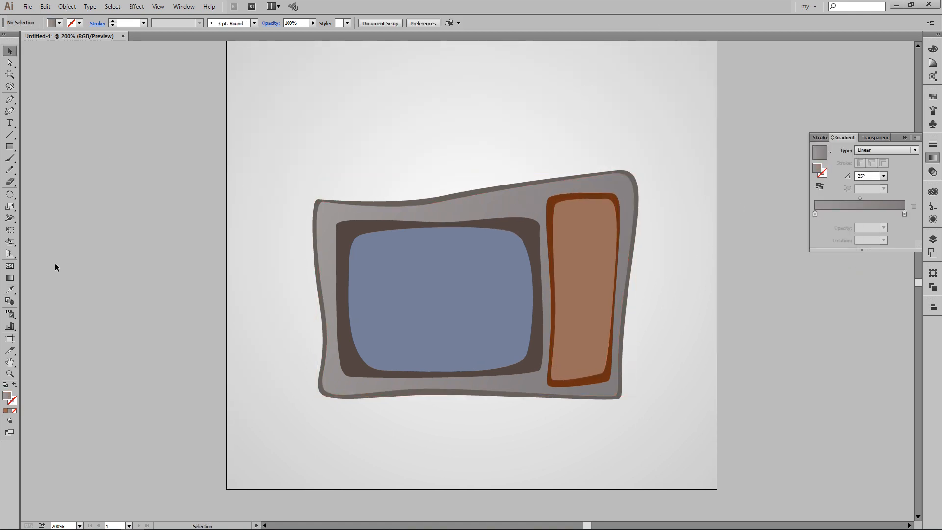
left_click(333, 407)
left_click_drag(660, 196, 504, 294)
left_click(184, 407)
left_click_drag(189, 410, 351, 414)
key("v")
Step: Subtract the curved shape from a copy of the inner body shape with Minus Front to form an upper-left highlight
left_click(389, 204)
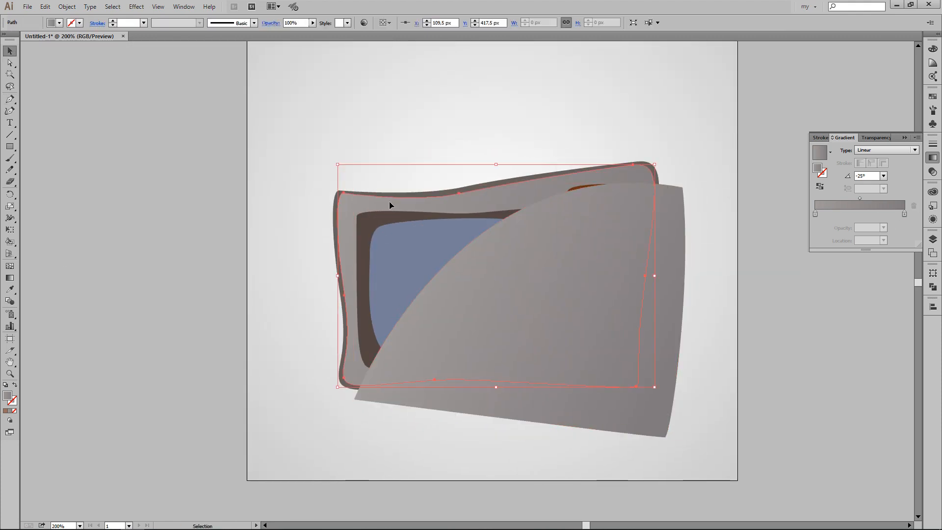
left_click(612, 235, "shift")
left_click(458, 209, "shift")
left_click(459, 209, "shift")
left_click(932, 287)
left_click(835, 288)
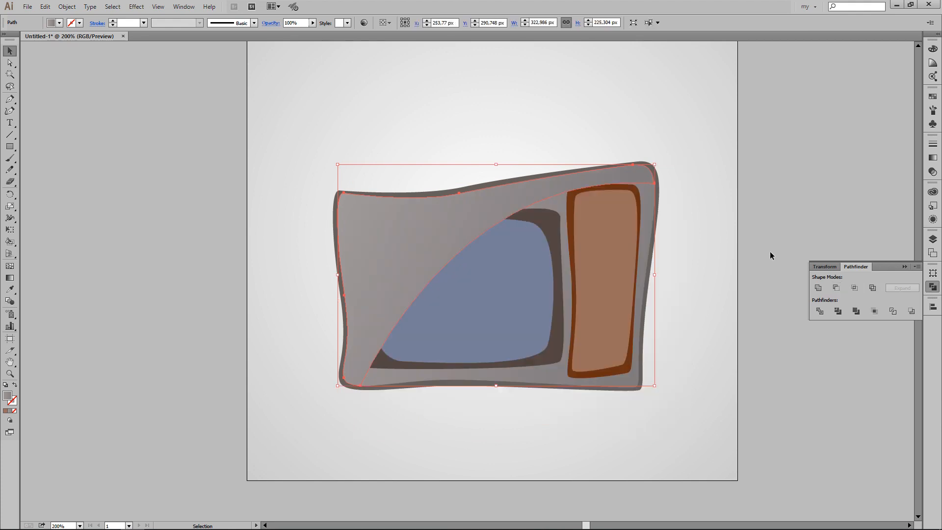
Step: Set the highlight gradient's start stop to white and send the highlight behind the screen frame and side panel
left_click(933, 158)
double_click(816, 213)
left_click(800, 298)
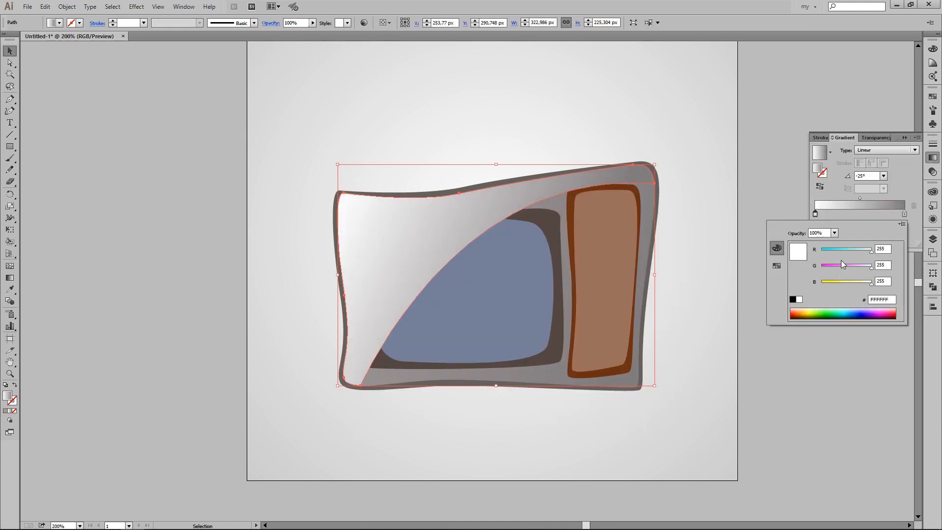
key("Escape")
key("ctrl+shift+bracketleft")
Step: Redirect the highlight's gradient diagonally from upper left to lower right at an angle of about -41°
key("g")
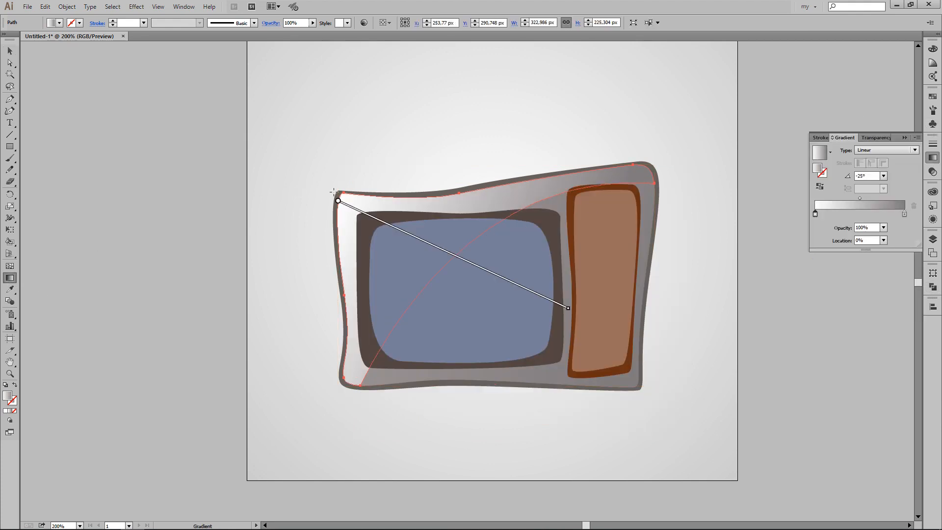
mouse_move(566, 307)
left_mouse_down()
mouse_move(501, 276)
mouse_move(476, 318)
left_mouse_up()
left_click_drag(501, 281, 559, 329)
Step: Change the highlight gradient's start stop to a soft, light mauve gray
key("i")
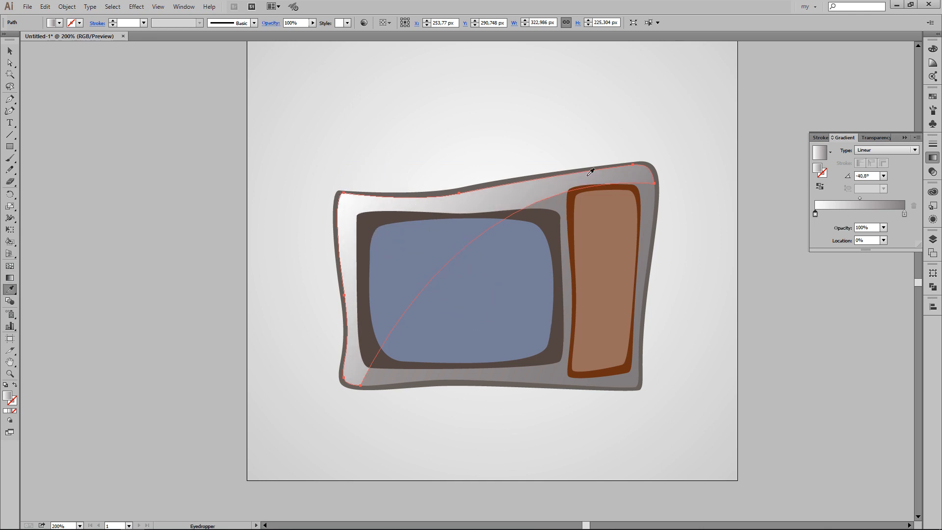
left_click(587, 175, "shift")
double_click(815, 213)
left_click_drag(854, 251, 859, 268)
left_click_drag(854, 284, 860, 284)
key("v")
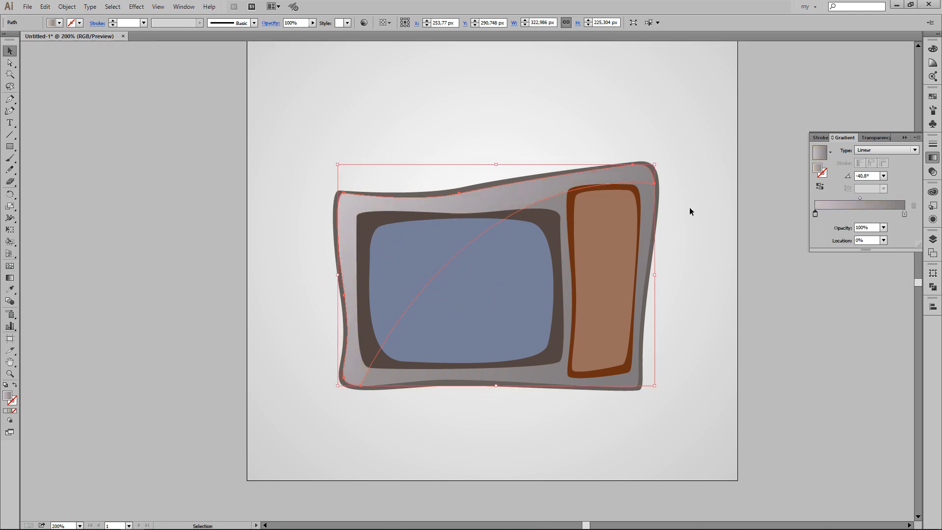
left_click(690, 208)
Step: Add a slightly larger copy of the screen frame behind it, about 216 by 167 px, and fill it with #26201E
left_click_drag(713, 295, 721, 271)
left_click(564, 206)
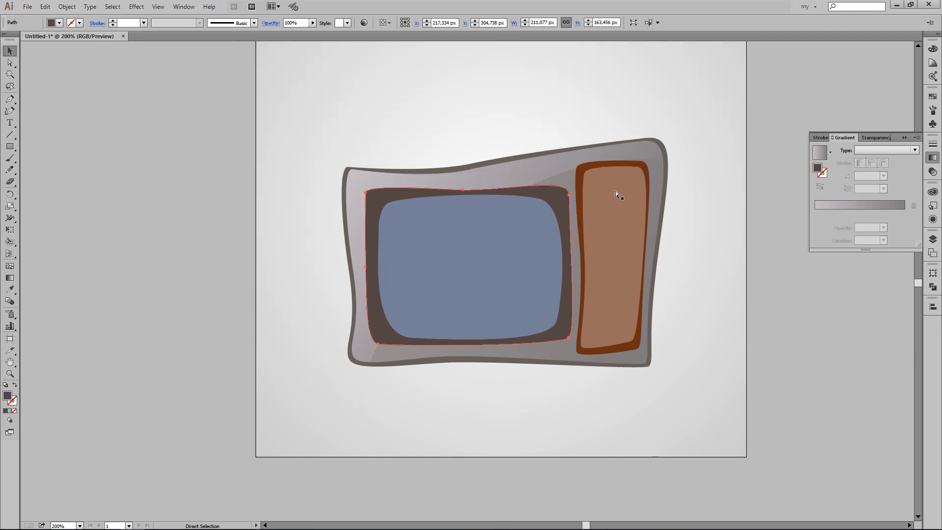
left_click_drag(574, 188, 586, 185)
double_click(7, 396)
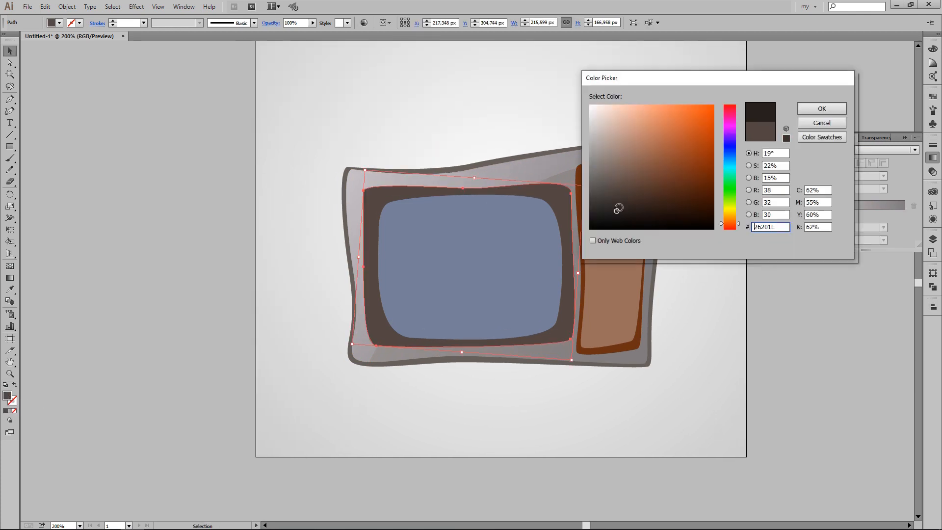
left_click(824, 107)
left_click(761, 132)
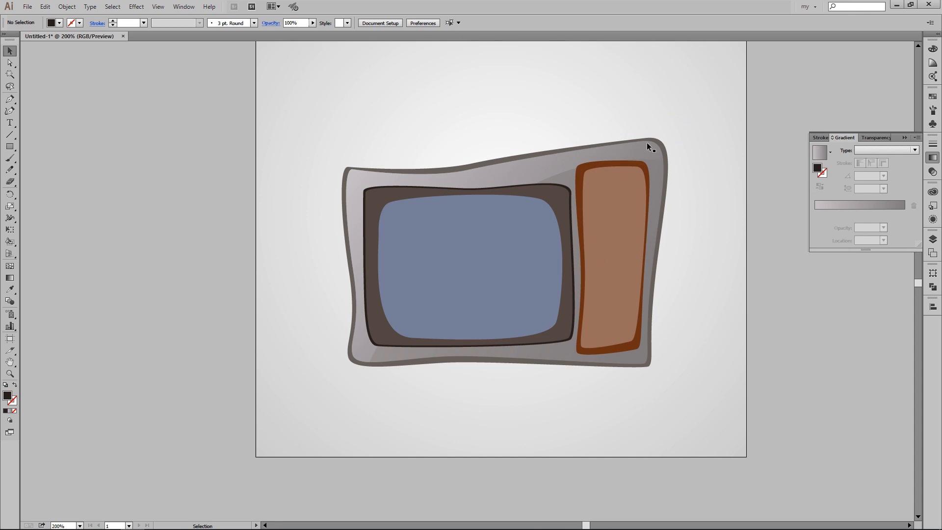
Step: Draw a closed dark shape with the Pen tool covering the upper edge and upper-left side of the screen frame
key("ctrl+equal")
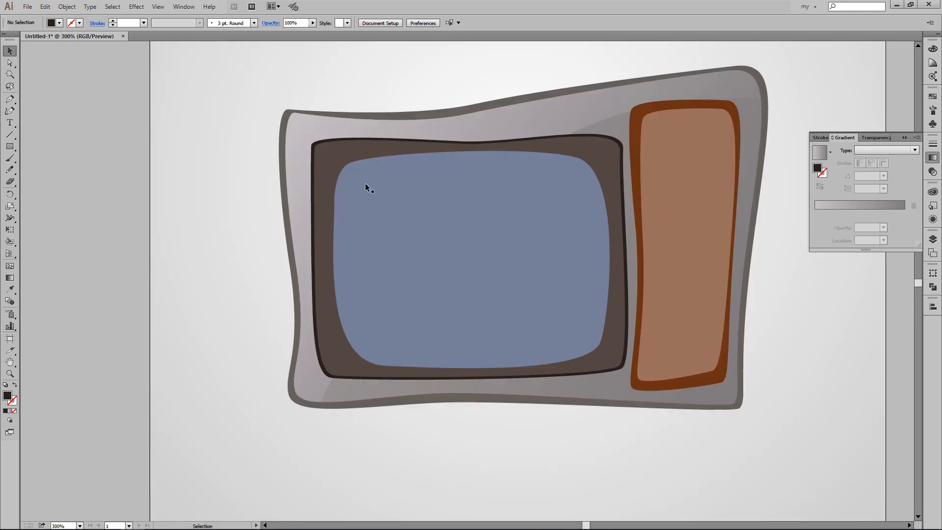
key("p")
left_click(305, 282)
left_click(350, 177)
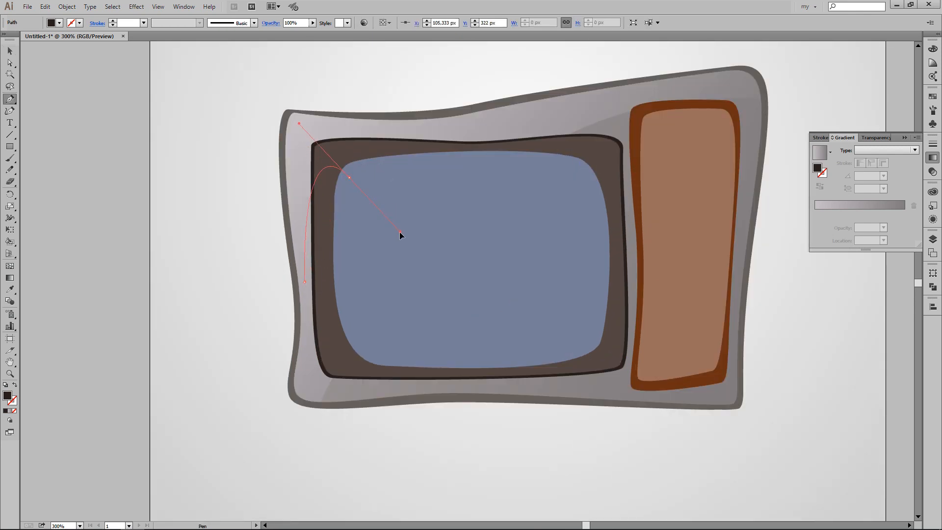
left_click_drag(399, 232, 444, 190)
left_click(587, 191)
left_click_drag(641, 133, 642, 90)
left_click(265, 104)
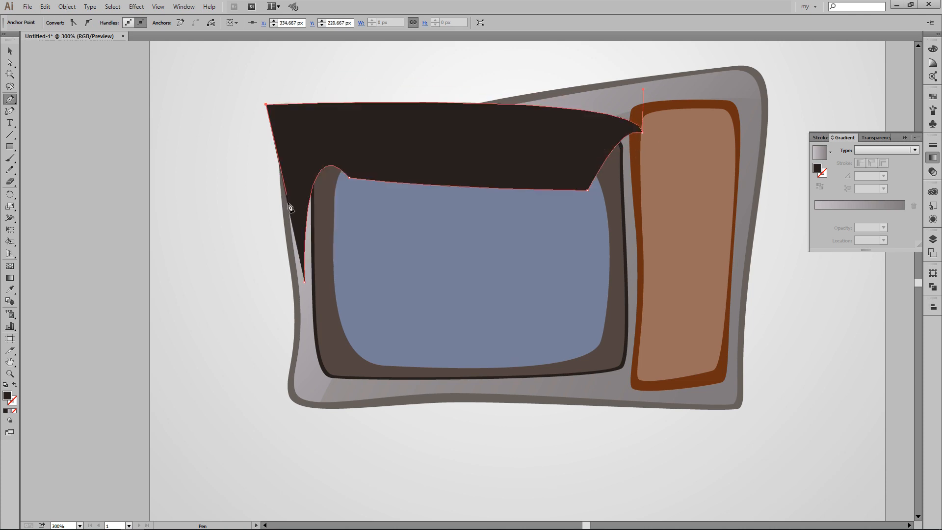
left_click(289, 283)
left_click(305, 282)
Step: Intersect the dark shape with a copy of the brown screen frame so it becomes a shadow inside the frame
key("v")
left_click(331, 308)
left_click(422, 111)
left_click(325, 218, "shift")
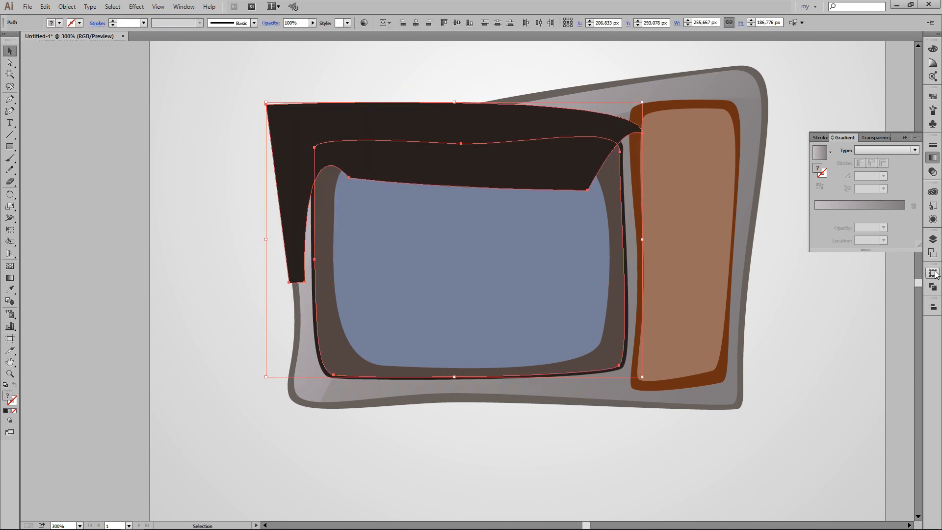
left_click(933, 287)
left_click(854, 288)
left_click(805, 143)
Step: Place the shadow behind the blue screen and set its fill to #332B29
left_click(554, 231)
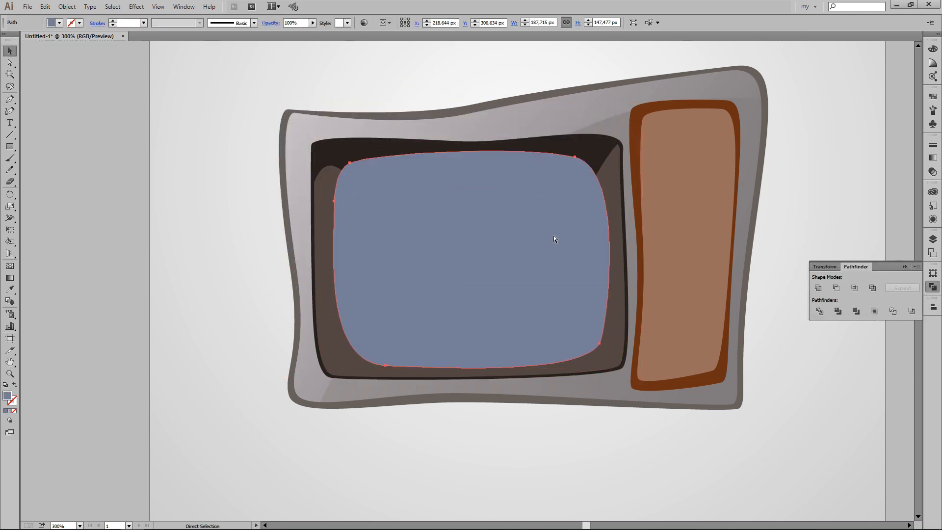
left_click(818, 173)
left_click(604, 152)
double_click(7, 396)
left_click(613, 205)
left_click(811, 107)
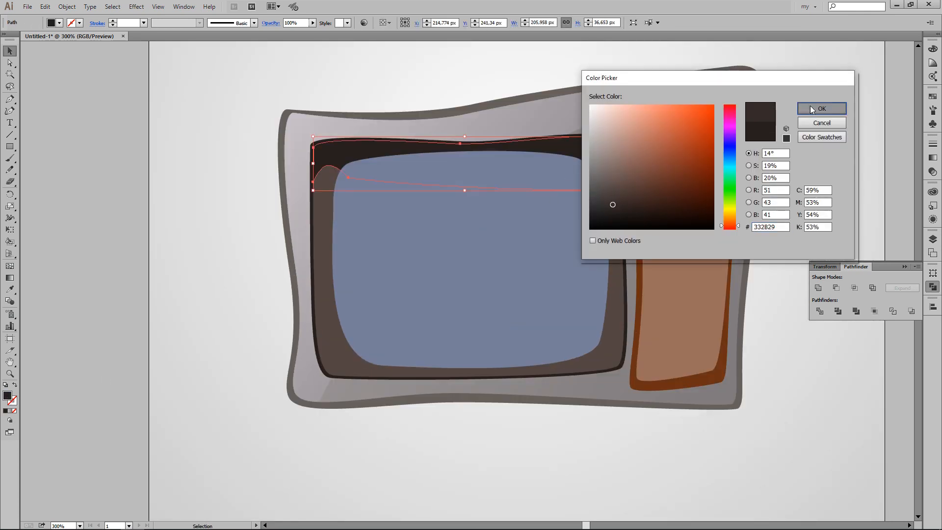
left_click(799, 113)
Step: Darken the outer outline shape of the screen frame to #141110
left_click(622, 139)
left_click(325, 378)
double_click(8, 396)
left_click(613, 219)
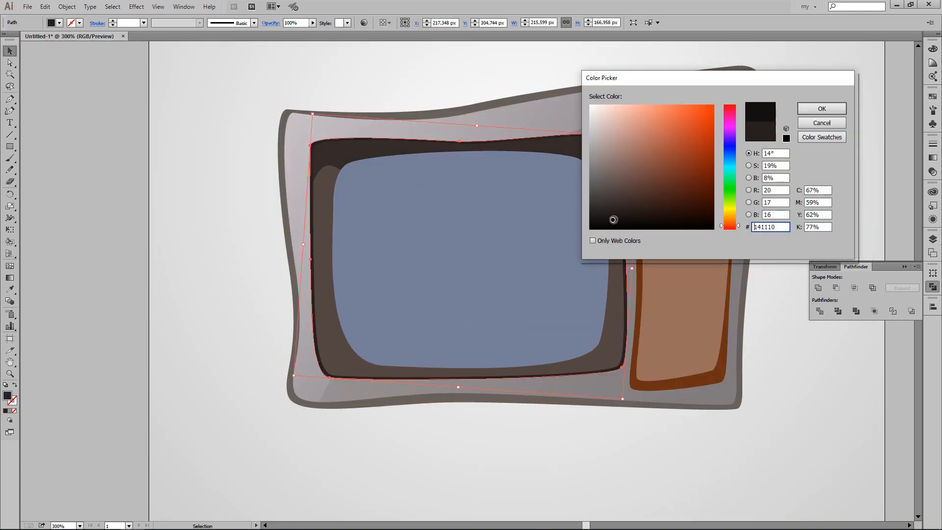
left_click(800, 108)
left_click(783, 170)
Step: Apply a linear gradient to the screen frame's outline shape, running from black to a dark bluish gray
left_click(618, 370)
left_click(932, 158)
left_click(827, 210)
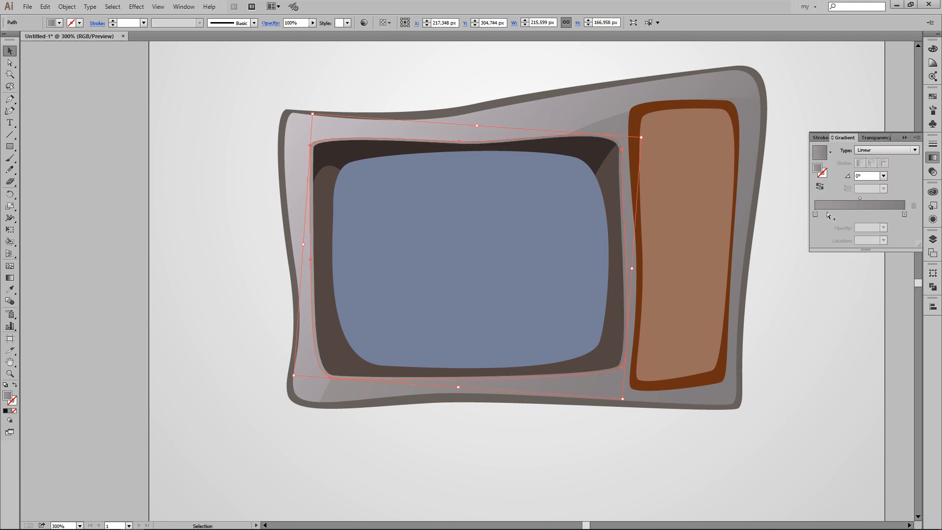
double_click(815, 213)
left_click(793, 299)
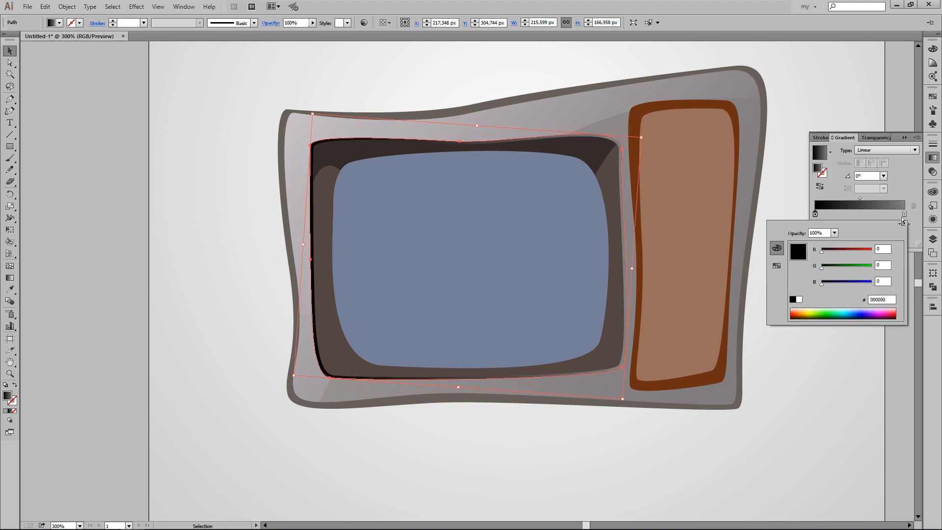
double_click(904, 214)
left_click_drag(848, 284, 841, 284)
Step: Redirect the outline's gradient diagonally from the frame's upper-left corner to its lower-right corner at about -35°
left_click(10, 278)
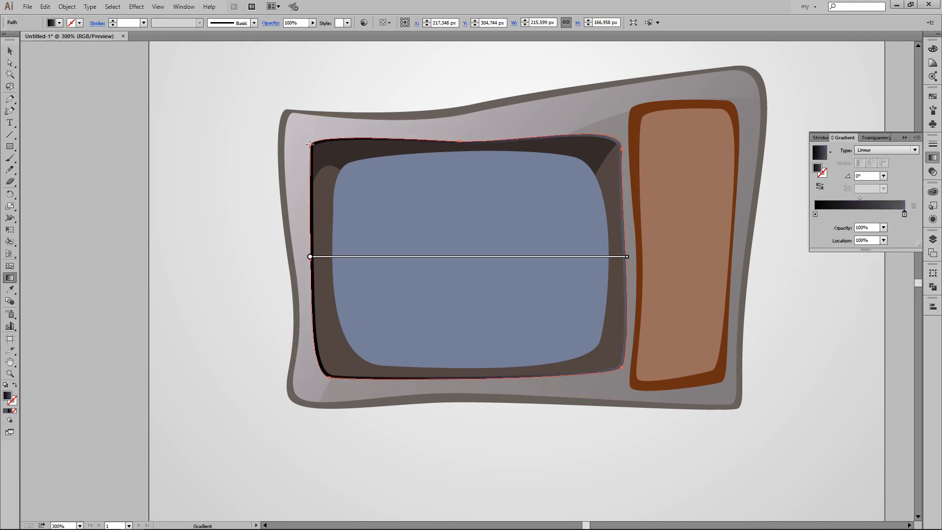
left_click_drag(315, 143, 625, 370)
left_click(10, 50)
left_click(154, 76)
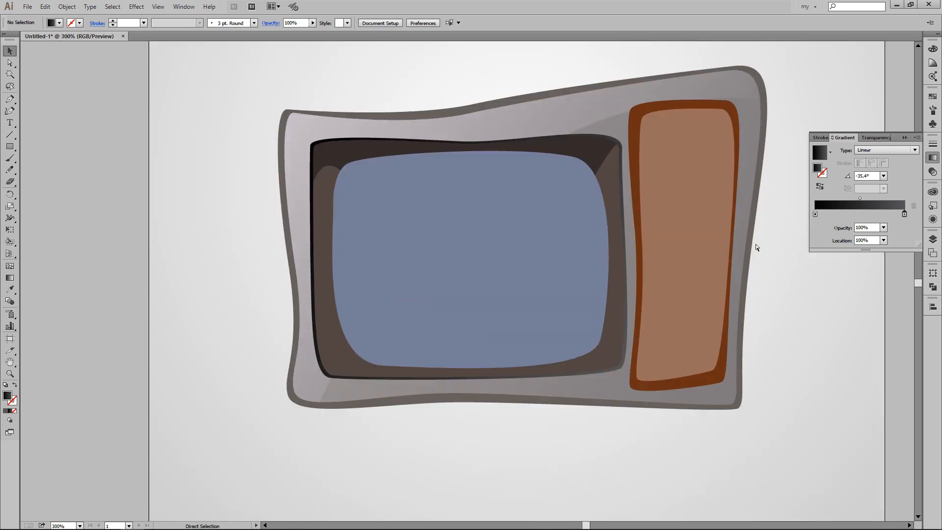
Step: Apply the outline's black-to-gray gradient to the frame's upper shadow and run it downward at about -88°
left_click(531, 178)
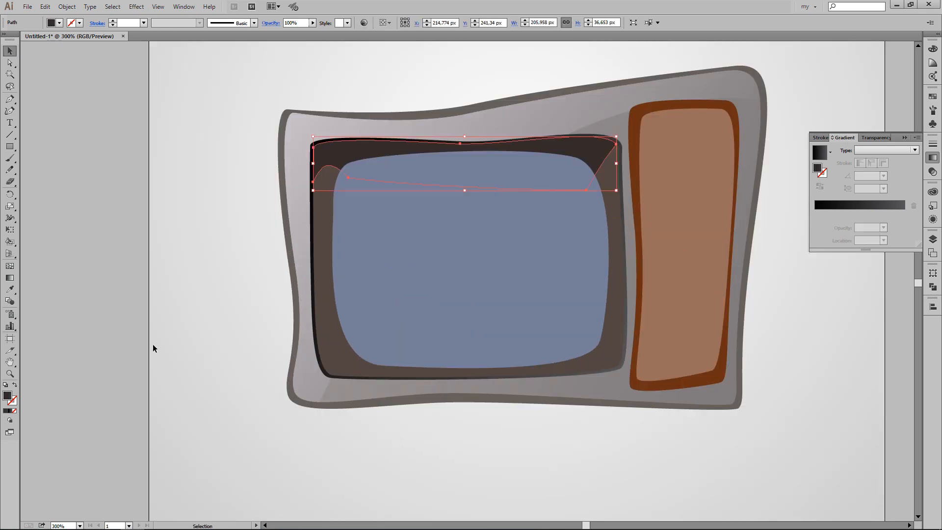
key("i")
left_click(315, 322)
key("v")
key("g")
left_click_drag(385, 130, 386, 178)
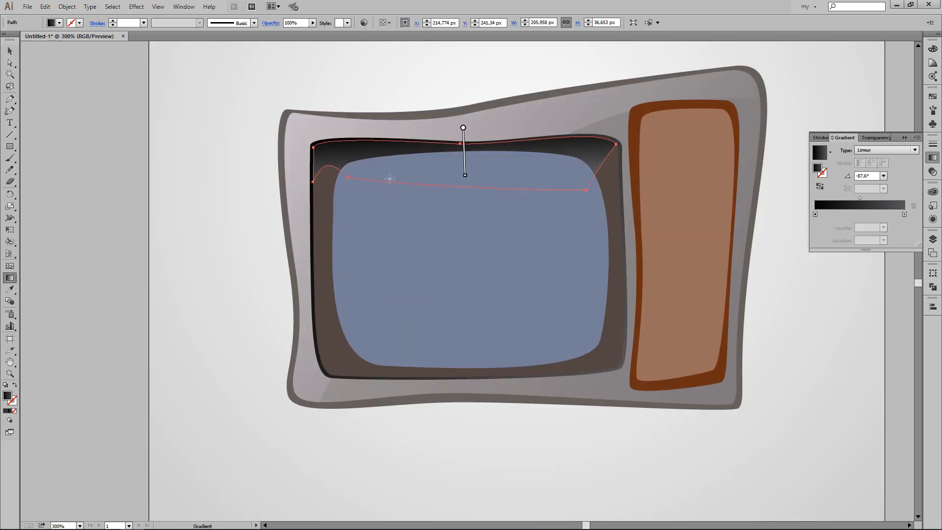
key("v")
key("ctrl+shift+a")
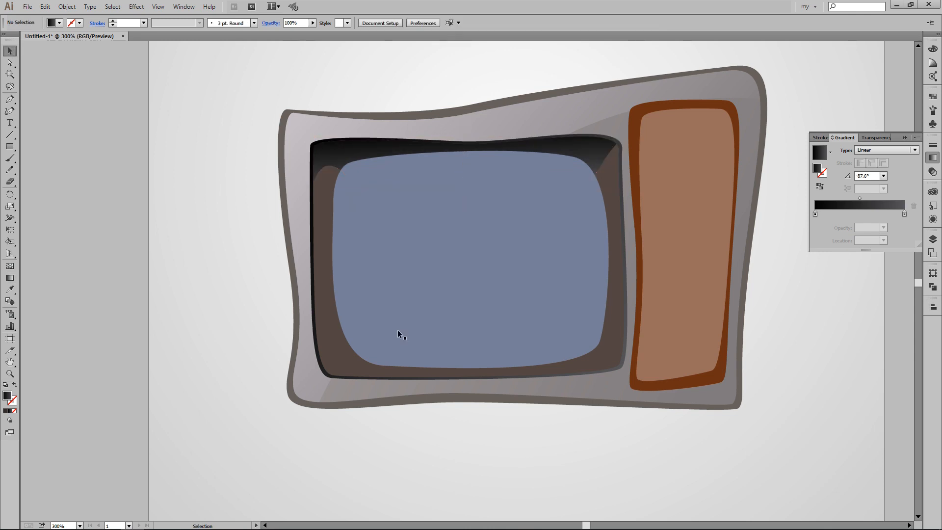
Step: Apply the linear gradient to the brown screen frame and change its start stop to a light greenish gray
left_click(600, 352)
left_click(816, 157)
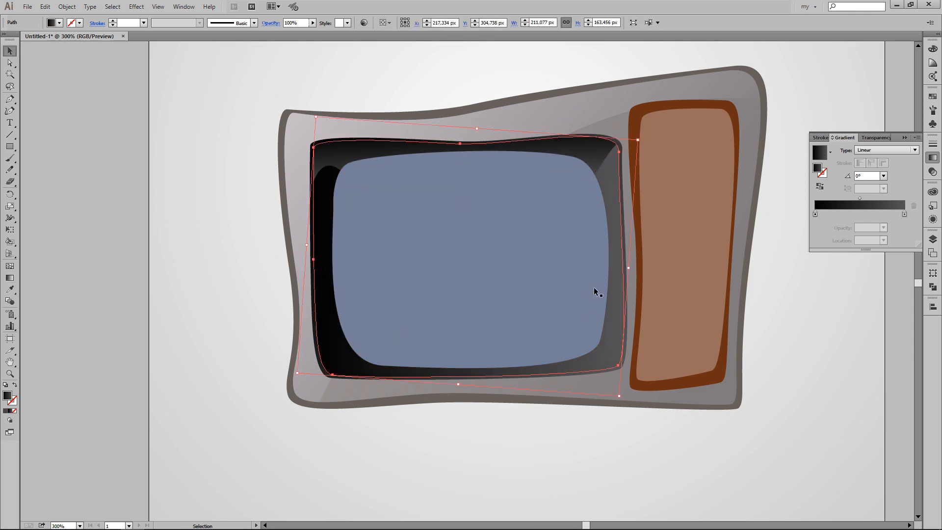
double_click(815, 214)
left_click(857, 250)
left_click(858, 266)
left_click(857, 283)
Step: Redirect the screen frame's gradient nearly vertically at about 103°, with the light end at the frame's lower edge
left_click(10, 277)
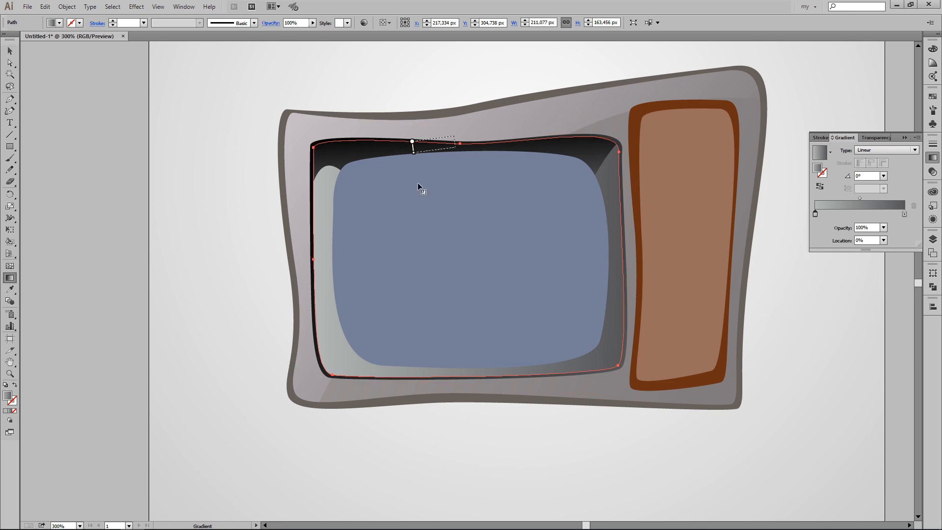
left_click_drag(442, 134, 500, 383)
left_click(10, 51)
left_click(221, 189)
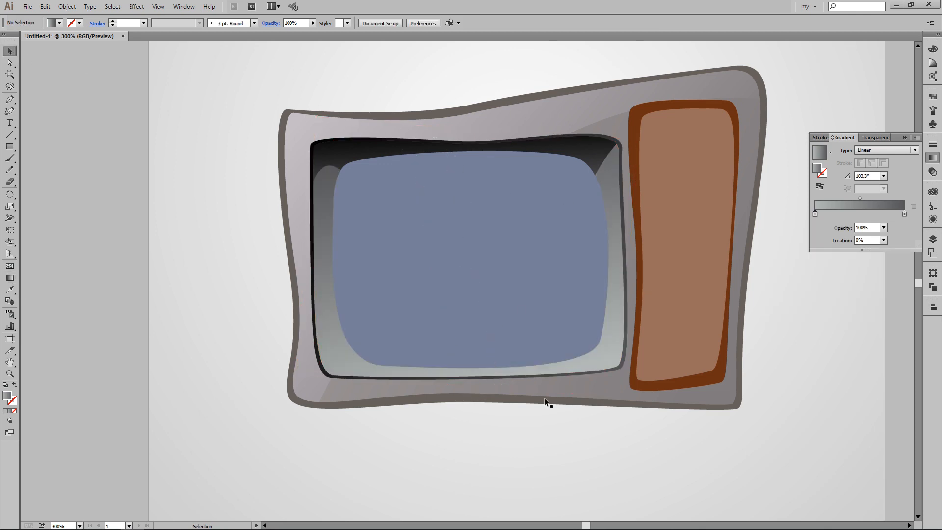
Step: Add a slightly smaller copy of the blue screen on top and fill the original behind it with a darker blue
left_click(593, 186)
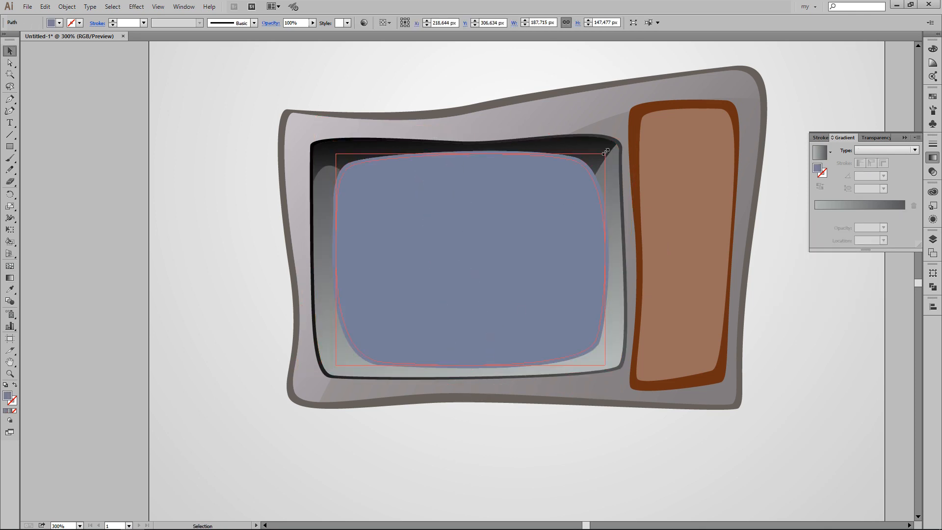
left_click(599, 181)
double_click(7, 395)
left_click(633, 181)
left_click(820, 109)
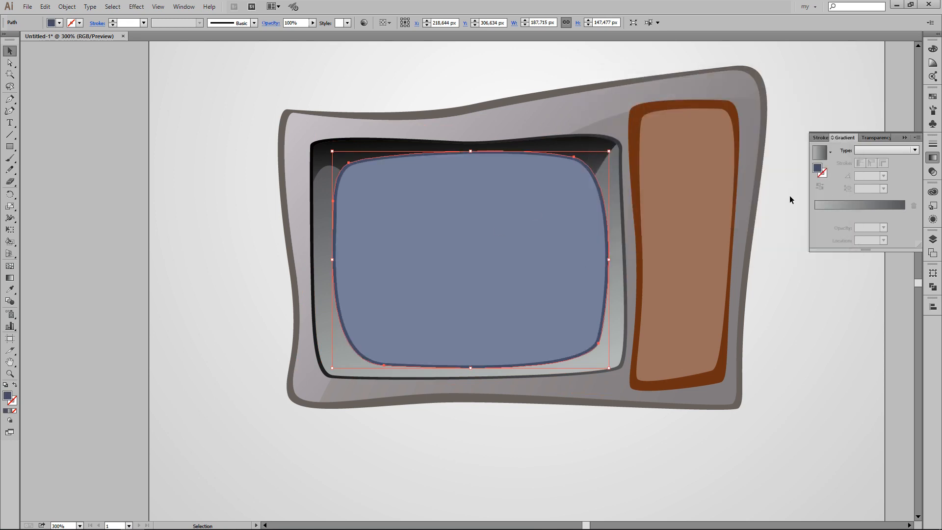
left_click(790, 195)
Step: Reshape the dark frame outline by adjusting its lower-right and upper-left anchor points to vary its thickness
key("ctrl+minus")
key("ctrl+plus")
key("ctrl+plus")
left_click(675, 405)
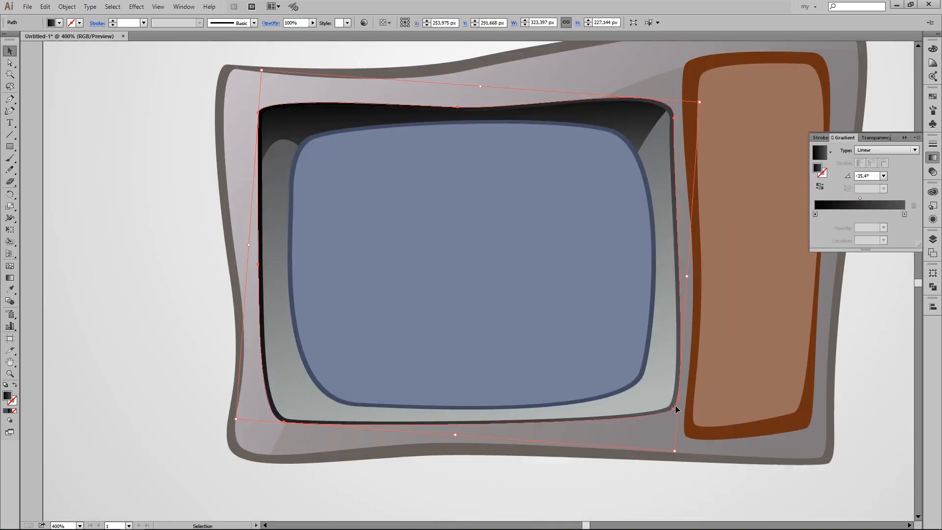
key("a")
left_click(670, 406)
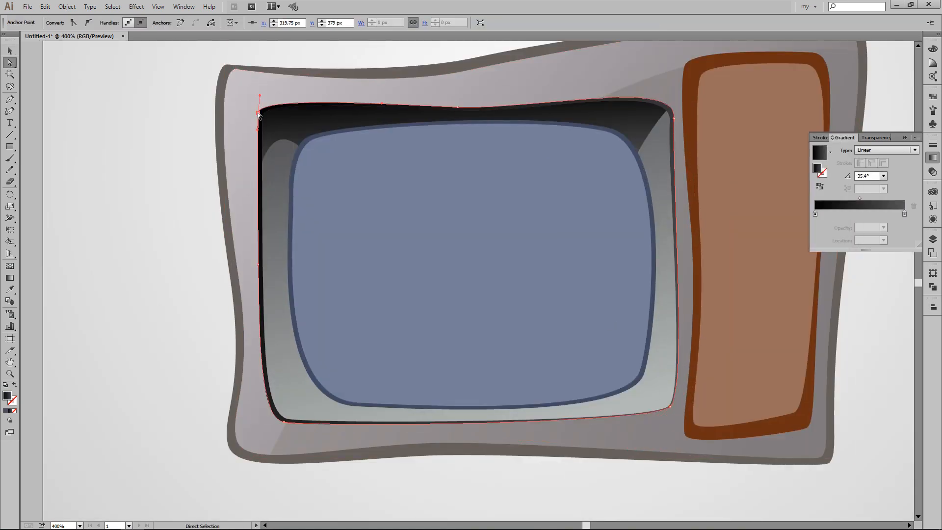
Step: Adjust the light blue screen's left-side anchor points and nudge the gray frame's lower-left anchor slightly upward
left_click(311, 137)
left_click(289, 191)
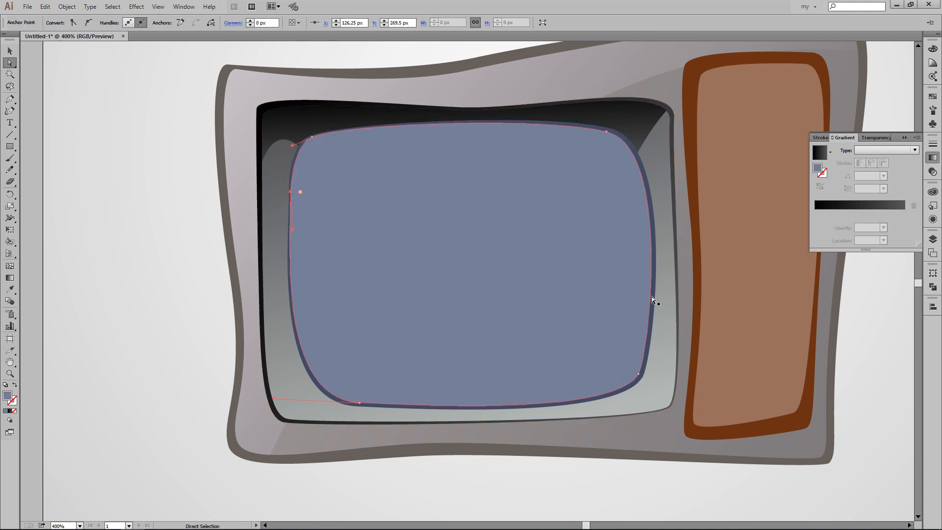
left_click_drag(286, 419, 286, 415)
key("v")
left_click(438, 485)
key("ctrl+minus")
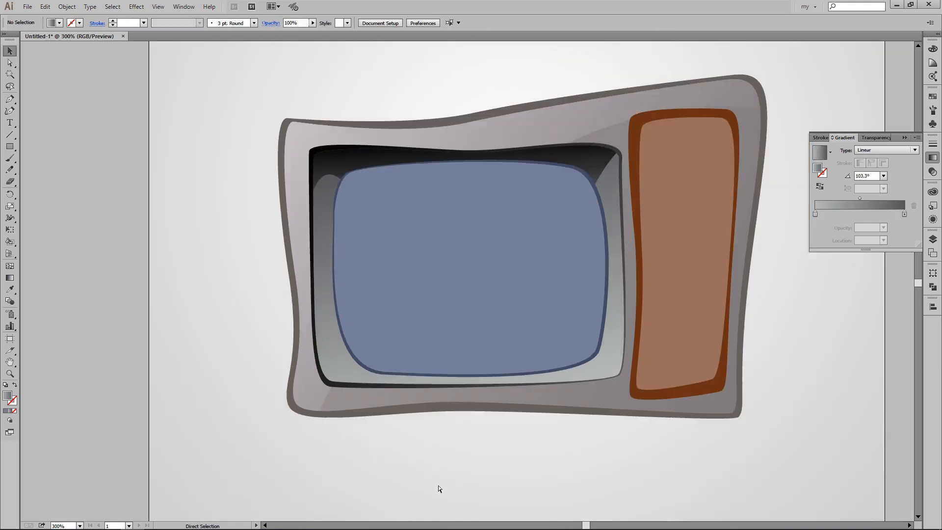
Step: Reposition the light blue screen over the darker blue shape and adjust its lower-right anchor to vary the rim's thickness
key("ctrl+plus")
key("a")
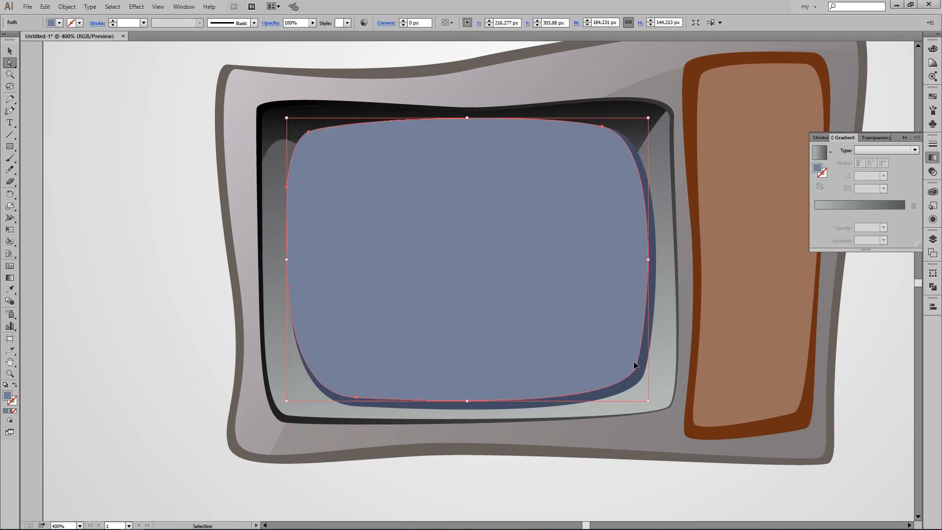
left_click(635, 376)
key("v")
key("ctrl+minus")
key("ctrl+minus")
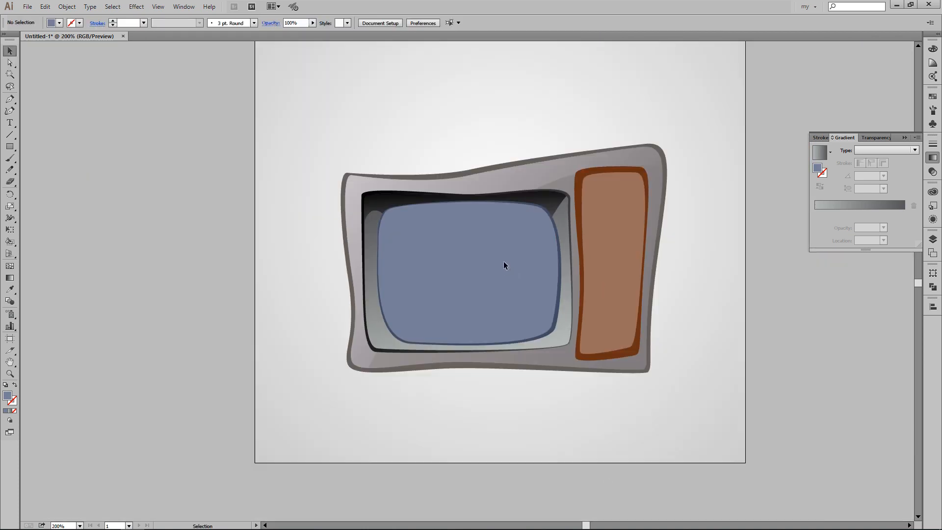
Step: Apply a radial gradient to the light blue screen and change its end stop to grayish blue 686F7E
left_click(897, 150)
left_click(883, 171)
key("i")
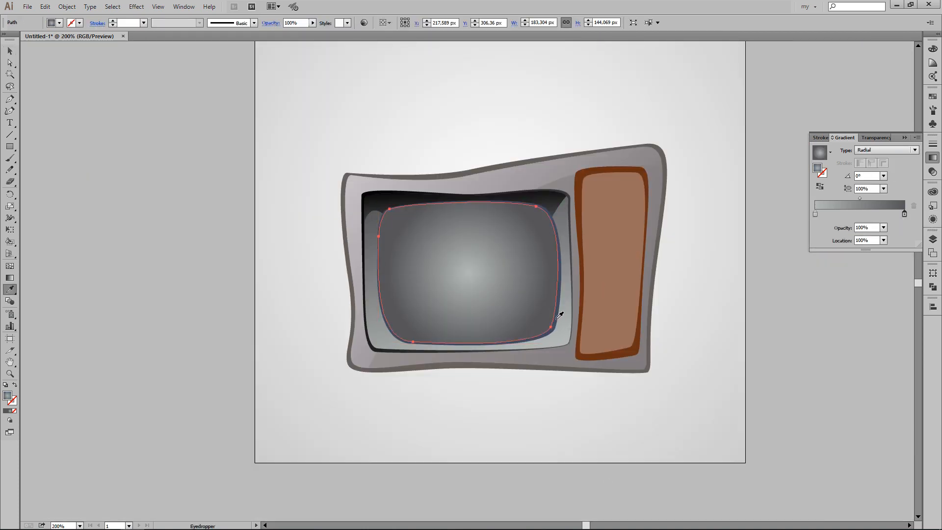
left_click(556, 320, "shift")
double_click(904, 214)
left_click(845, 281)
left_click(843, 266)
left_click(841, 249)
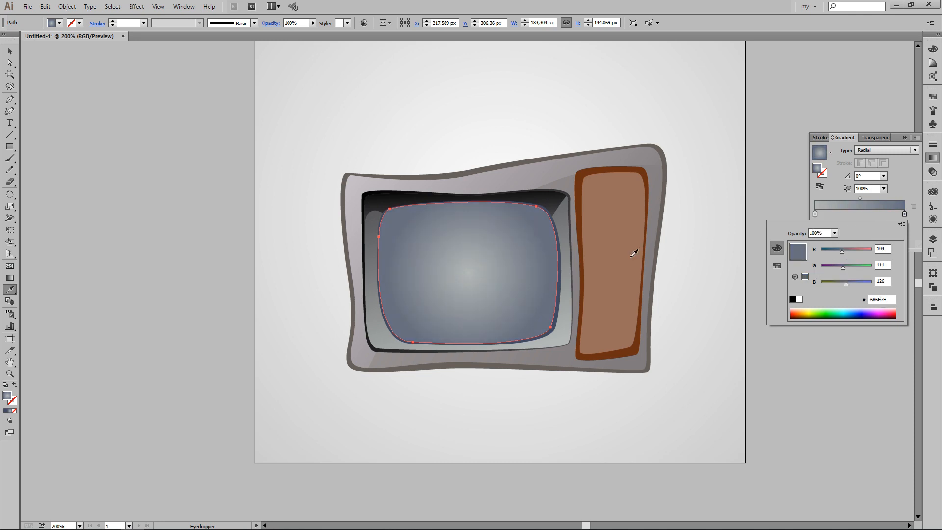
Step: Move the center of the screen's radial gradient up into the screen's upper half
left_click(9, 281)
left_click_drag(465, 271, 465, 243)
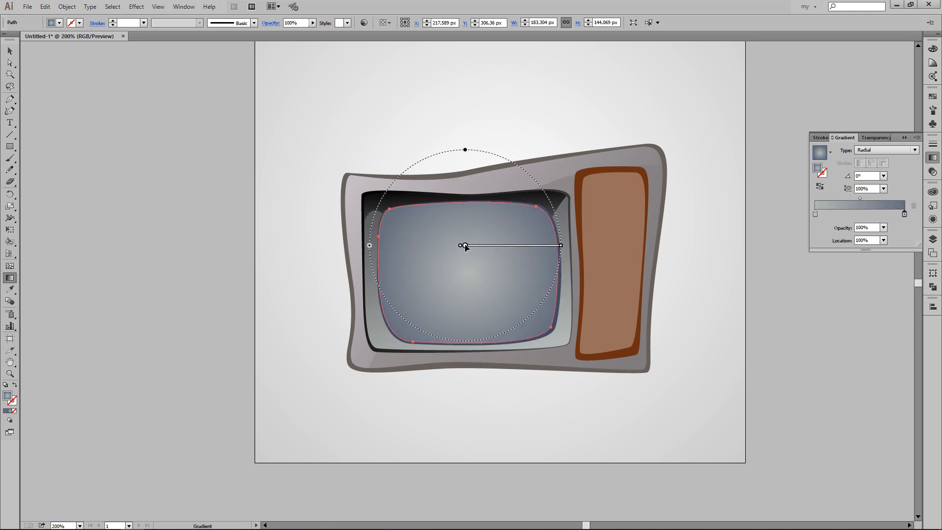
key("v")
left_click(683, 338)
left_click_drag(700, 322, 673, 315)
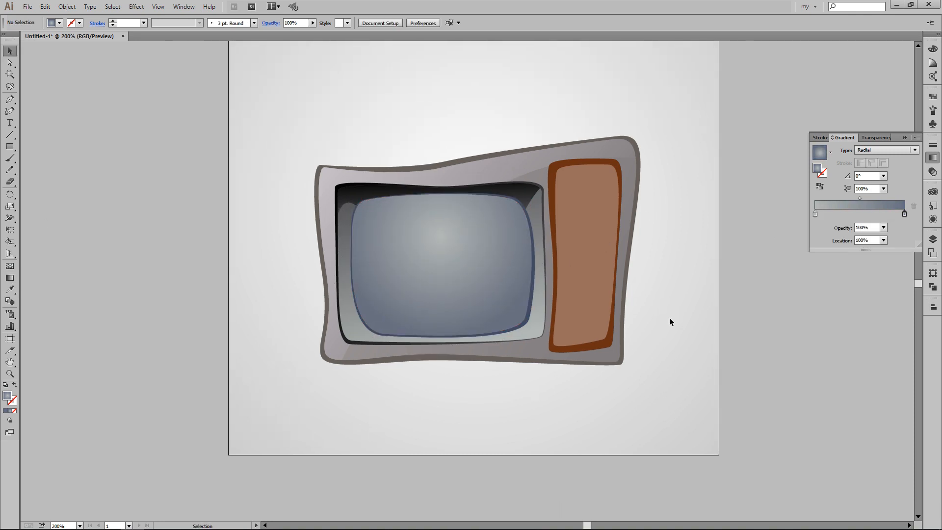
Step: Fill the blue rim shape behind the gradient screen with a dark navy blue
left_click(478, 265)
key("ctrl+shift+a")
left_click_drag(528, 198, 530, 196)
left_click(515, 260)
left_click(525, 324)
double_click(7, 395)
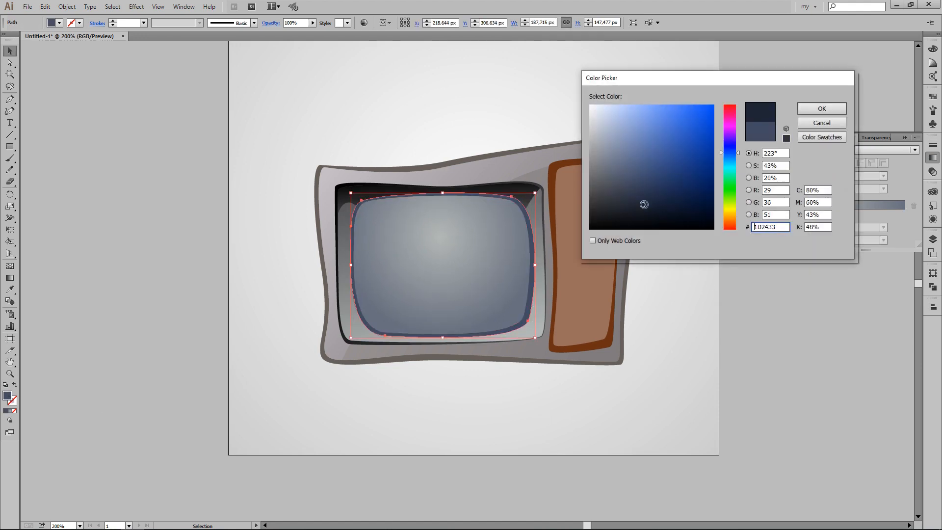
left_click(656, 210)
left_click(820, 109)
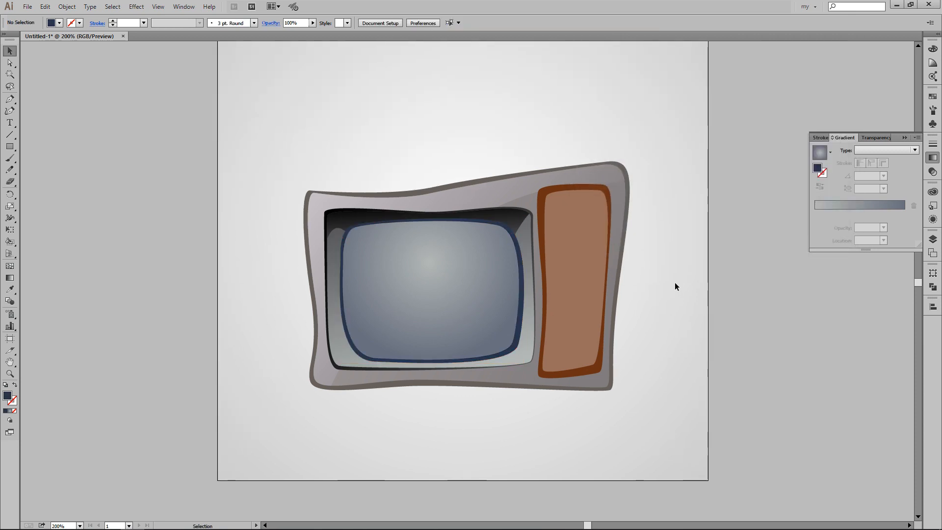
Step: Draw a closed, rounded highlight shape about 89 by 53 px in the screen's upper-left area with the Pen tool
key("ctrl+=")
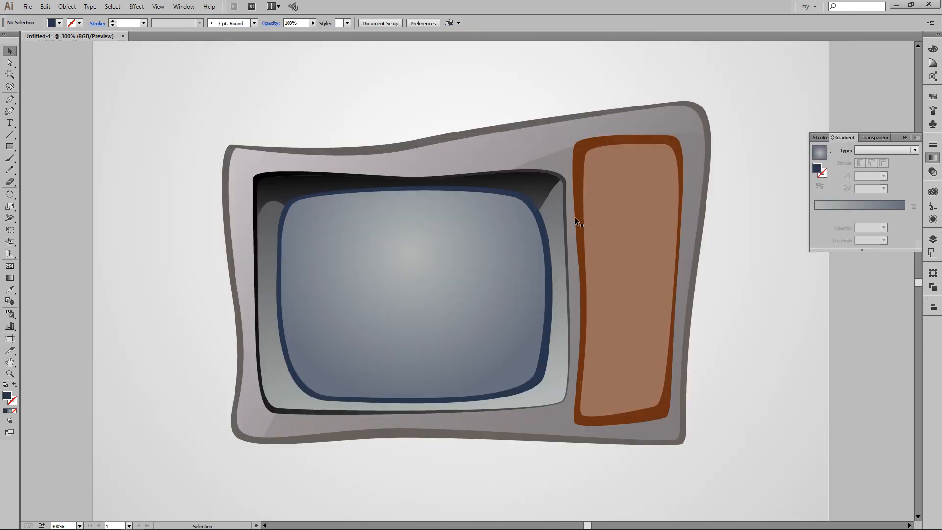
left_click(289, 250)
left_click_drag(294, 207, 306, 197)
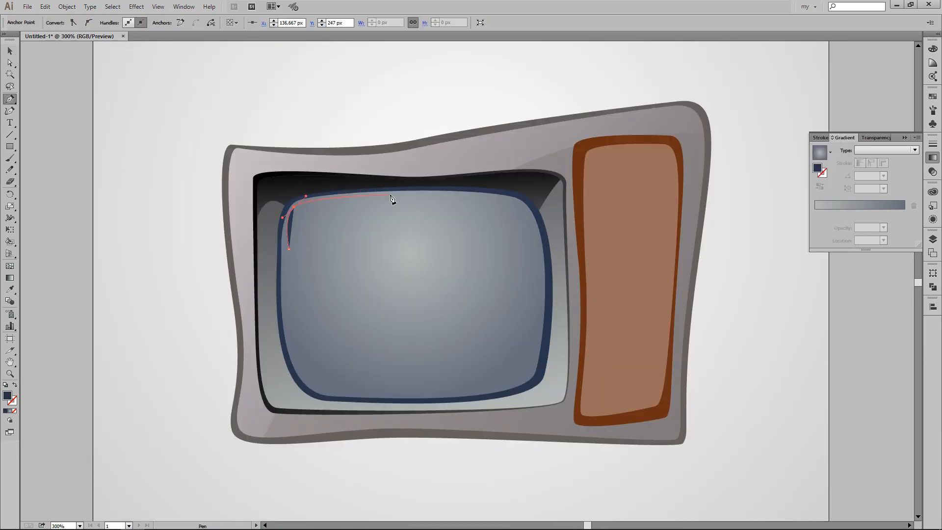
left_click_drag(396, 195, 415, 198)
left_click_drag(398, 256, 378, 271)
left_click_drag(289, 249, 274, 212)
key("v")
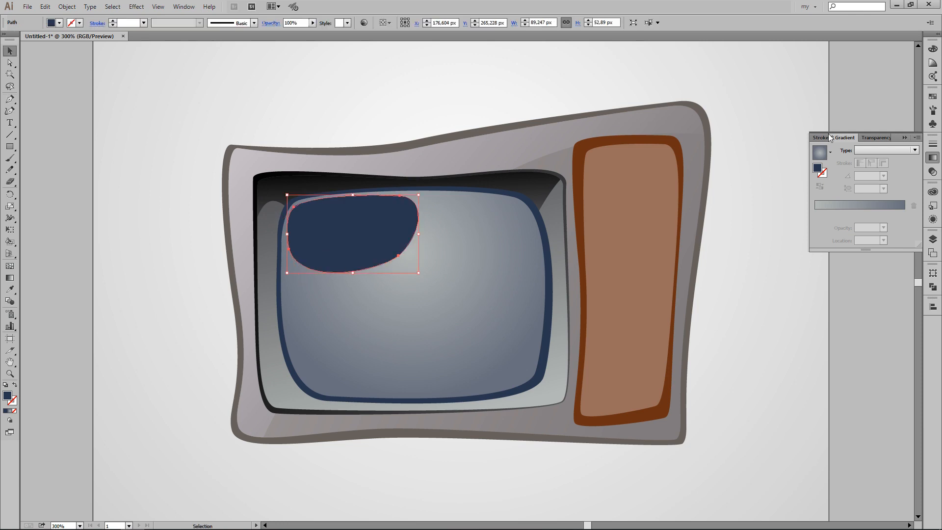
Step: Fill the highlight shape with a linear gradient from white to black
key("period")
double_click(815, 213)
left_click(799, 300)
double_click(904, 214)
left_click(792, 300)
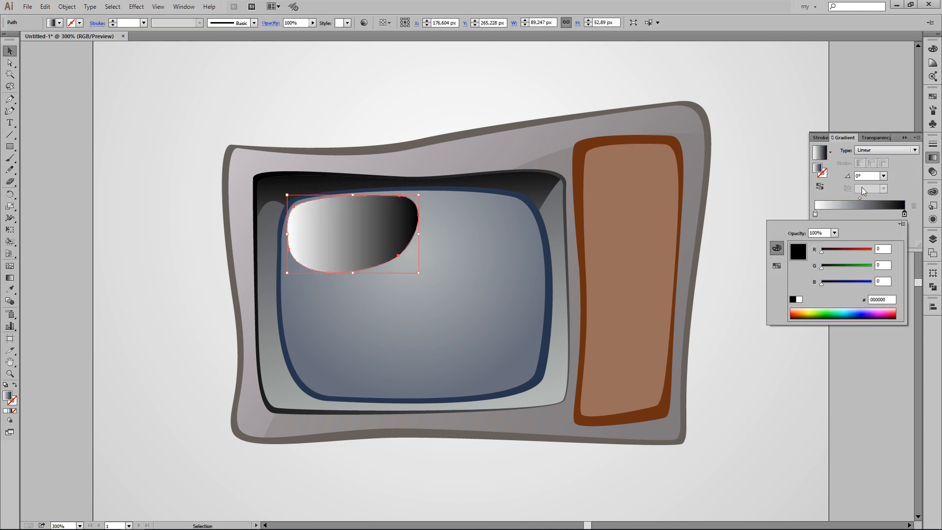
Step: Set the highlight's blend mode to Screen and redirect its gradient steeply downward with white at the upper edge
left_click(873, 138)
left_click(852, 150)
left_click(851, 181)
left_click(853, 149)
left_click(836, 199)
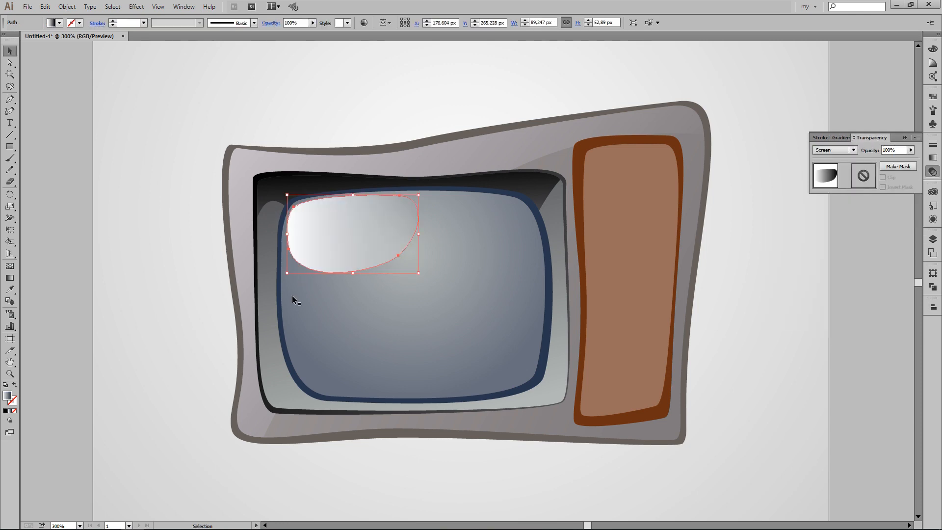
key("g")
left_click_drag(318, 193, 368, 273)
key("v")
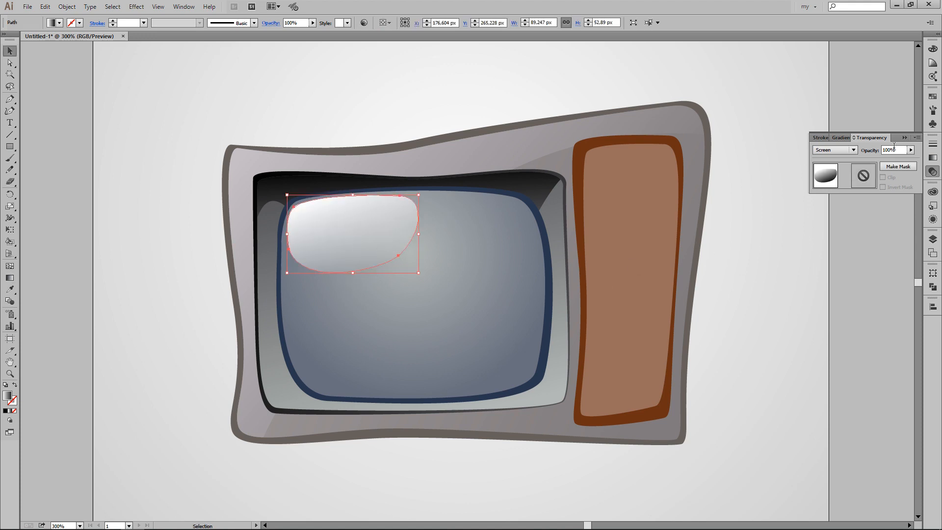
Step: Lower the screen highlight's opacity to 70%
double_click(894, 150)
type("70")
key("Return")
left_click(739, 299)
key("ctrl+minus")
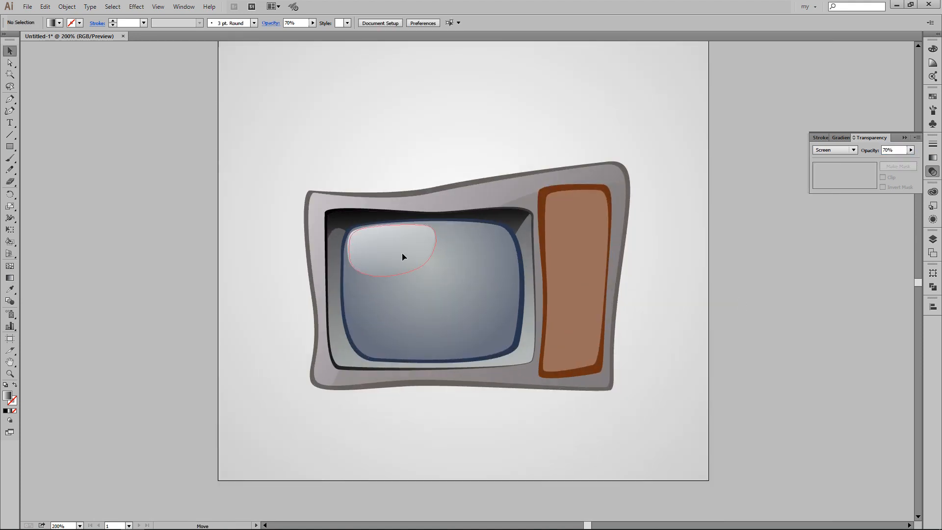
Step: Set the highlight's opacity to 100%, enlarge it to about 122 by 85 px and fit it into the screen's upper-left corner
left_click(370, 244)
double_click(893, 149)
type("100")
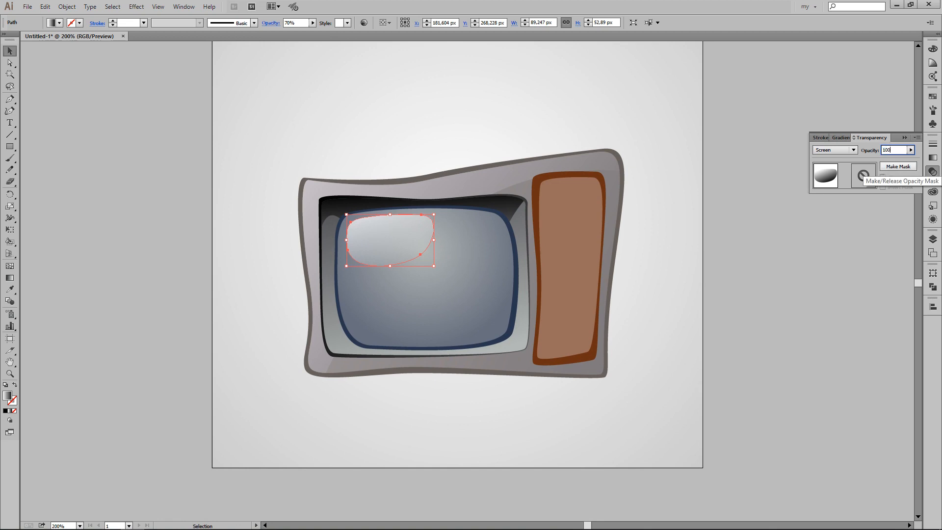
key("Return")
left_click_drag(434, 265, 465, 296)
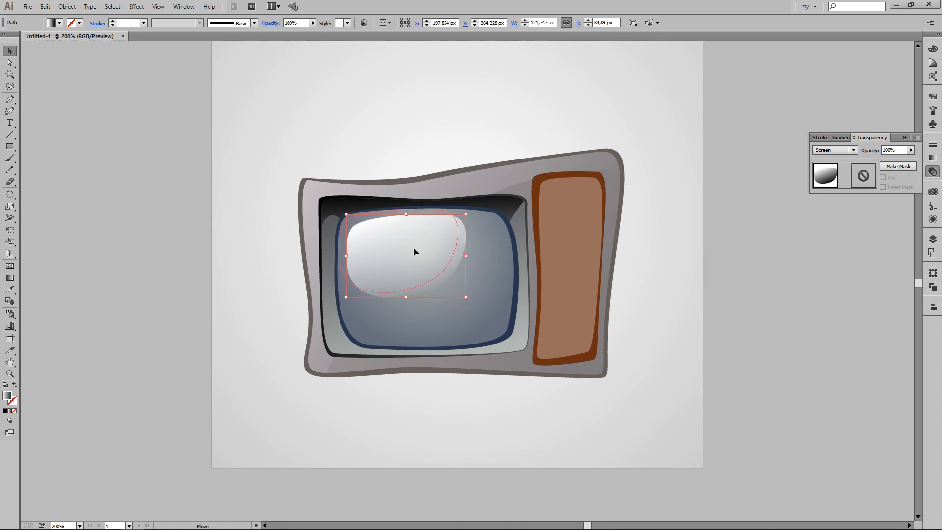
left_click(652, 168)
Step: Redraw the enlarged highlight's gradient from its upper edge downward so the white fades out sooner
left_click(352, 215)
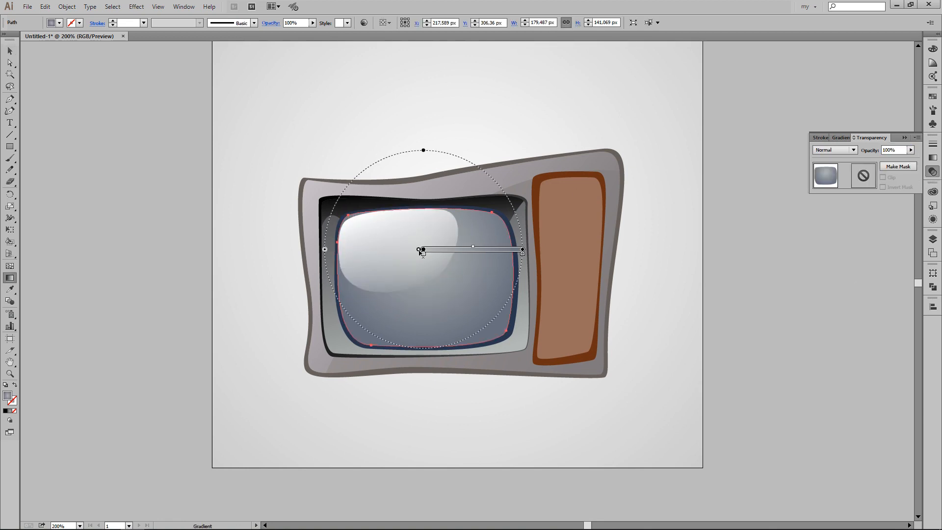
mouse_move(383, 207)
left_mouse_down()
mouse_move(417, 290)
mouse_move(396, 292)
mouse_move(406, 295)
left_mouse_up()
left_click_drag(401, 228, 400, 223)
key("v")
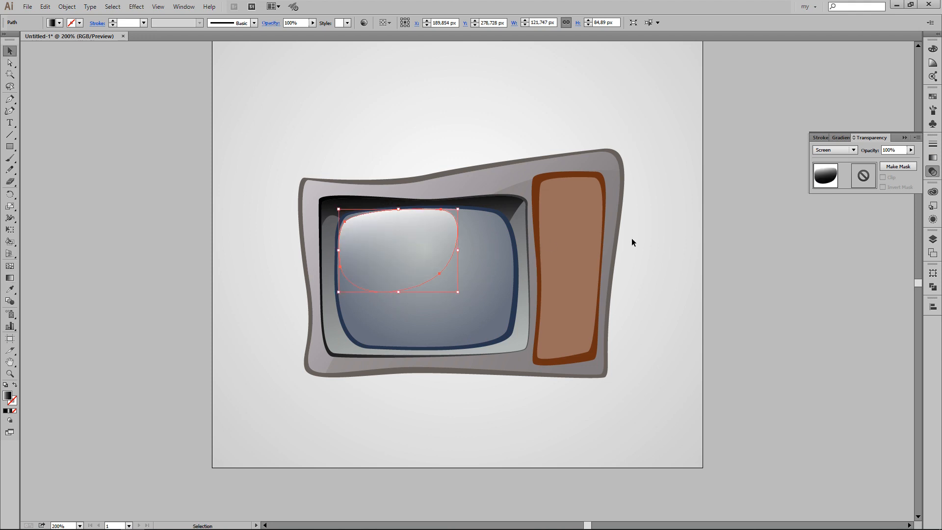
left_click(632, 238)
left_click_drag(648, 241, 631, 247)
Step: Draw a thin white curved glint along the upper-left edge of the screen with the Pen tool
left_click(58, 23)
left_click(20, 37)
key("p")
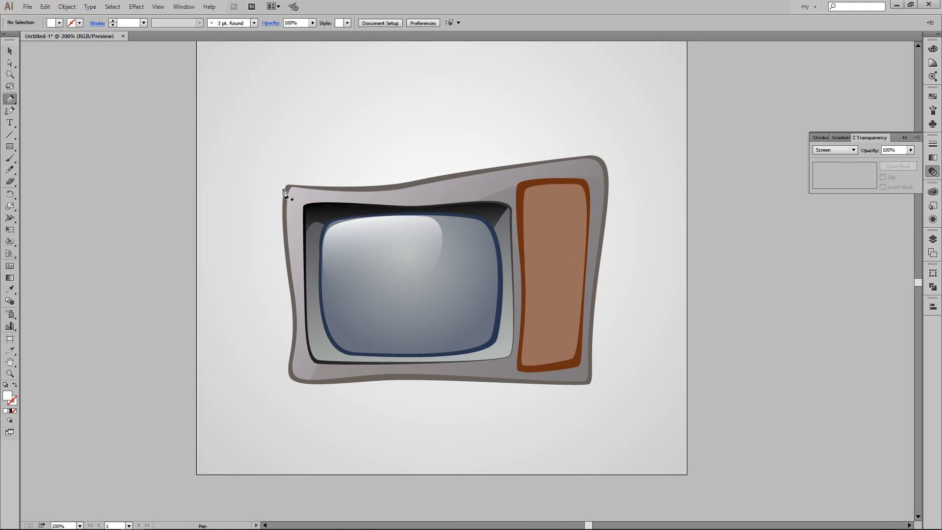
key("ctrl+plus")
left_click(286, 196)
left_click_drag(385, 186, 426, 191)
left_click_drag(340, 191, 333, 192)
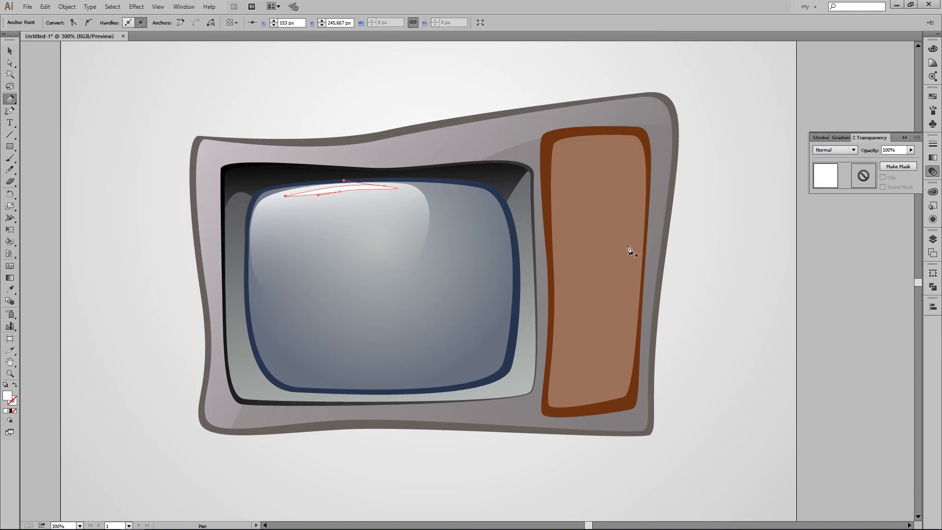
key("v")
left_click(705, 269)
left_click_drag(705, 269, 702, 244)
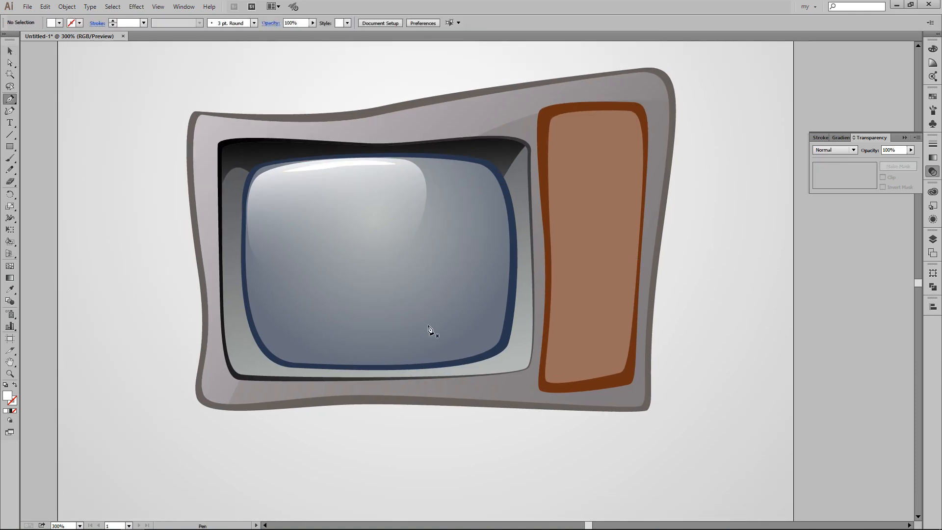
Step: Draw a second, shorter white glint along the screen's upper edge, just right of the first one
left_click(408, 163)
left_click_drag(462, 166, 436, 178)
left_click(408, 163)
key("v")
left_click(702, 281)
left_click_drag(702, 281, 692, 271)
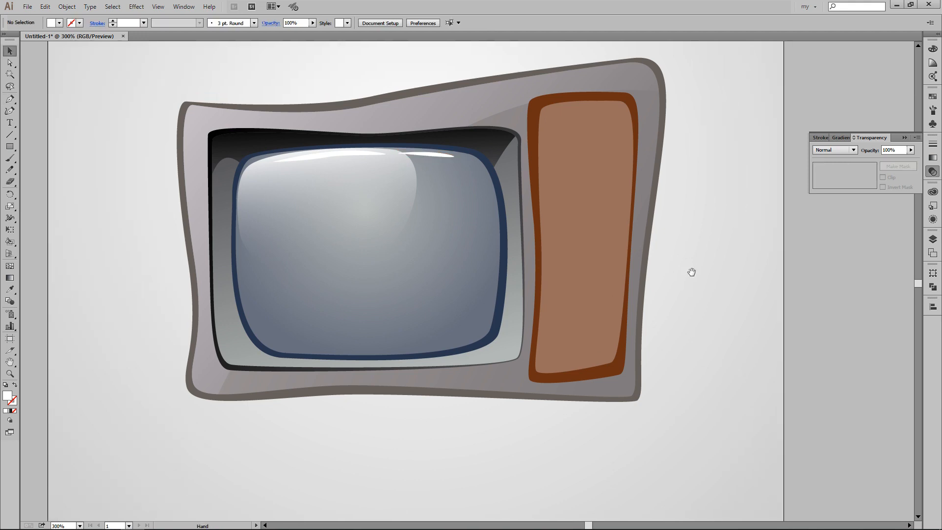
Step: Draw a long, thin white highlight along the upper-left edge of the television body, following its curve
key("p")
left_click(194, 106)
left_click_drag(251, 112, 277, 114)
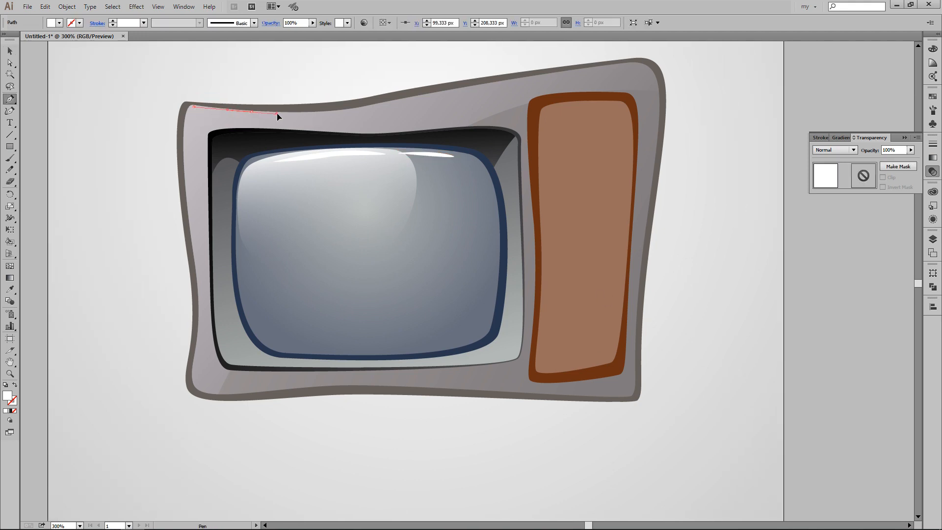
left_click(374, 107)
left_click(195, 109)
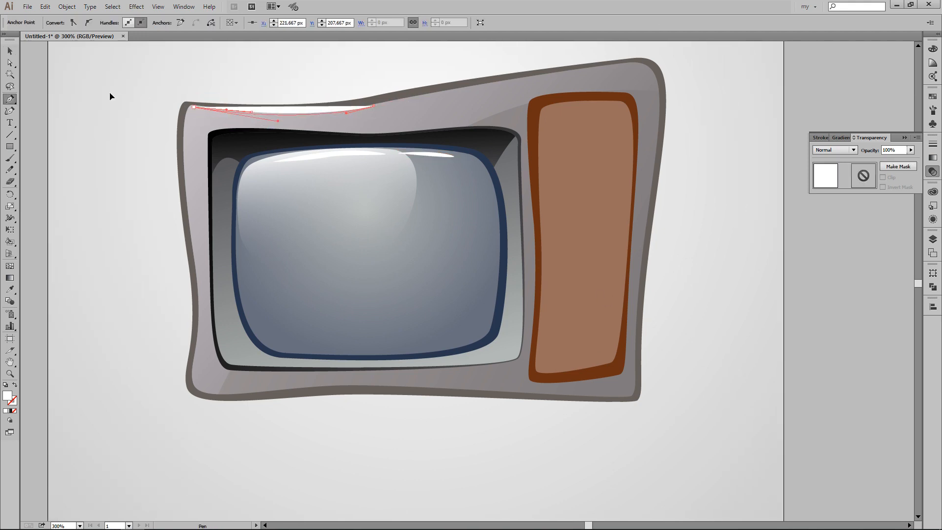
key("v")
left_click(679, 245)
Step: Apply a linear gradient to the dark brown outer shape of the control panel
key("ctrl+minus")
key("ctrl+minus")
key("ctrl+plus")
left_click_drag(622, 324, 495, 340)
key("ctrl+plus")
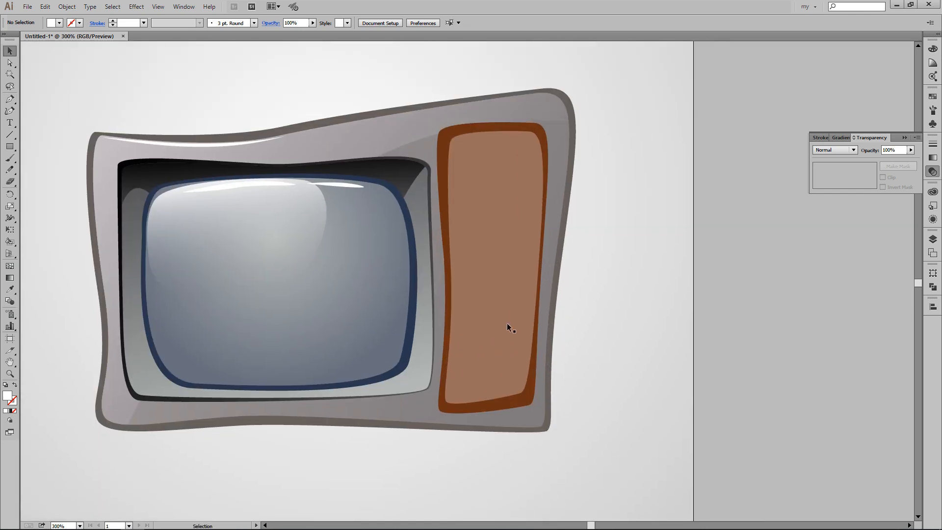
left_click(443, 130)
left_click(840, 138)
left_click(859, 205)
left_click(913, 150)
left_click(875, 160)
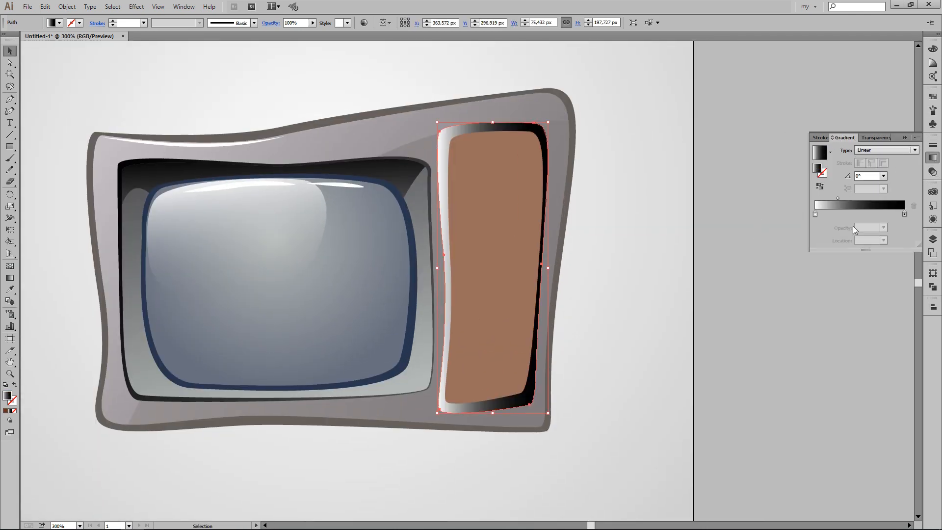
Step: Sample the inner panel's light brown for the outer panel shape and change its gradient's start stop to brown 794329
key("i")
left_click(525, 211)
left_click(814, 214)
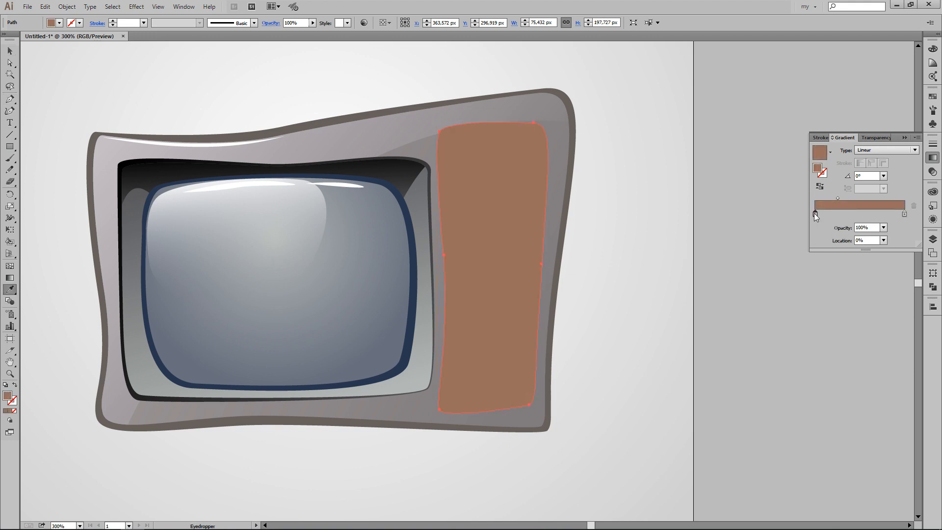
double_click(814, 212)
left_click_drag(839, 283, 831, 282)
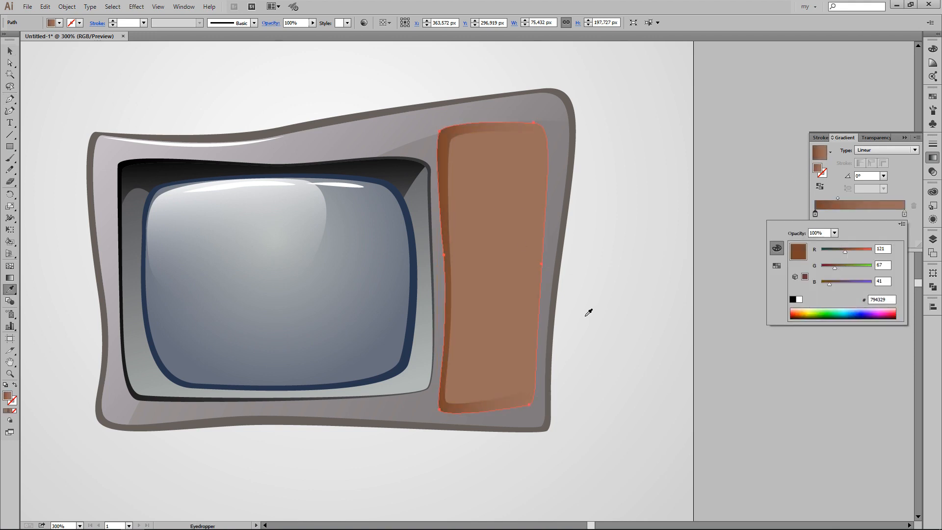
Step: Redirect the outer panel's gradient to about -78.6° with its start at the upper edge, and darken both brown stops
key("g")
left_click_drag(463, 124, 520, 408)
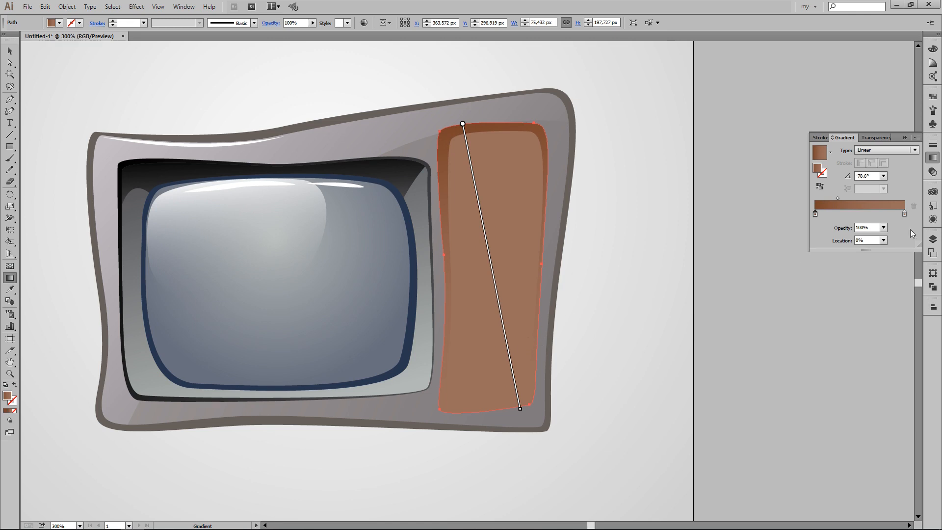
double_click(904, 214)
left_click_drag(838, 283, 821, 284)
double_click(814, 214)
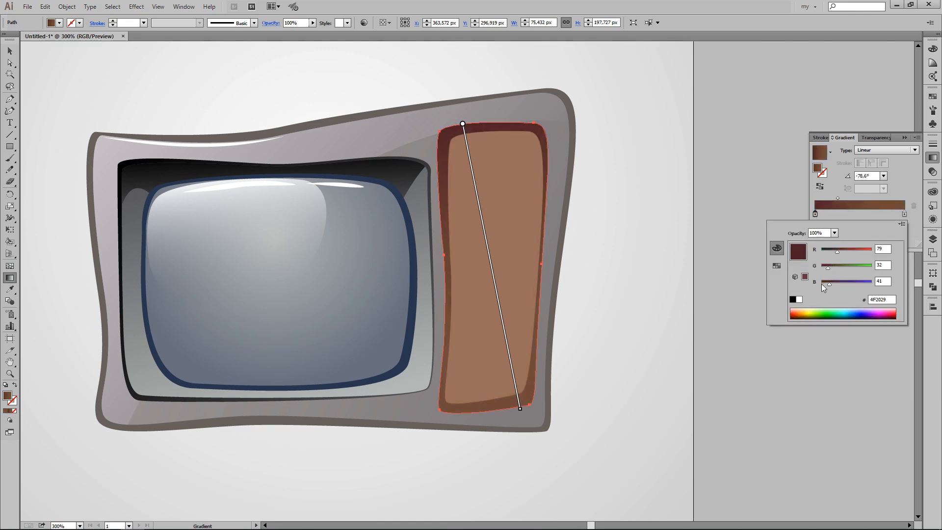
left_click(681, 223)
key("v")
left_click(658, 219)
Step: Reshape the control panel's inner shape by pulling its corner and side anchor points outward, thinning the dark rim
left_click(522, 198)
key("a")
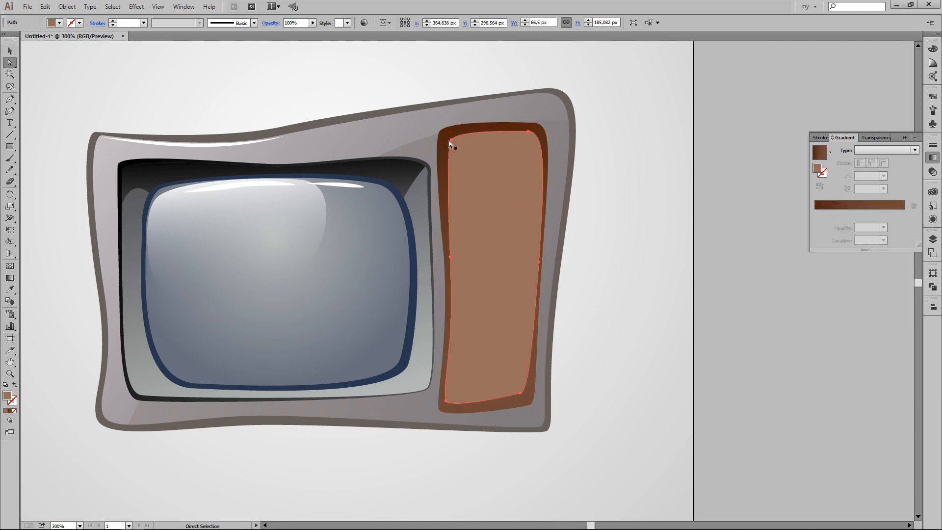
left_click_drag(449, 139, 447, 134)
left_click(528, 403)
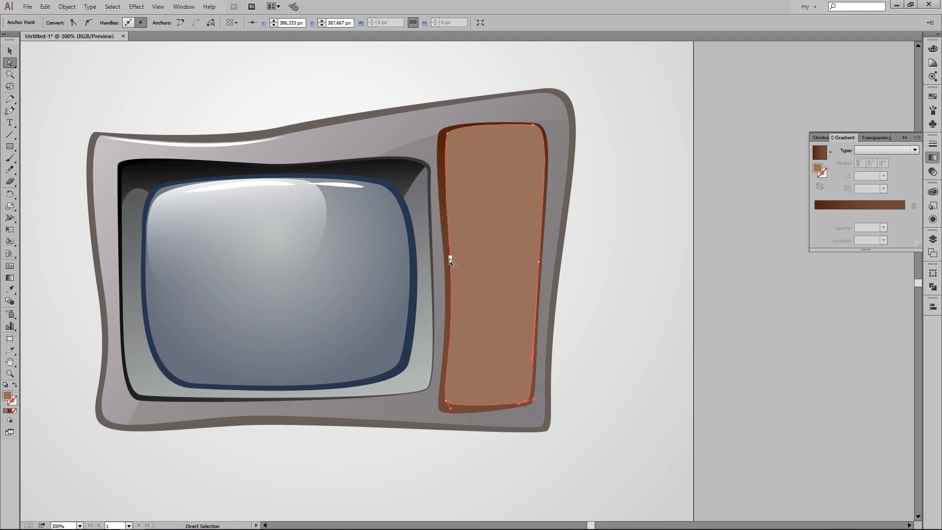
left_click_drag(449, 257, 445, 258)
left_click(568, 266)
key("v")
Step: Draw a thin, slightly wavy horizontal bar, about 57 px wide and 7 px high, across the middle of the inner panel
left_click_drag(629, 293, 653, 301)
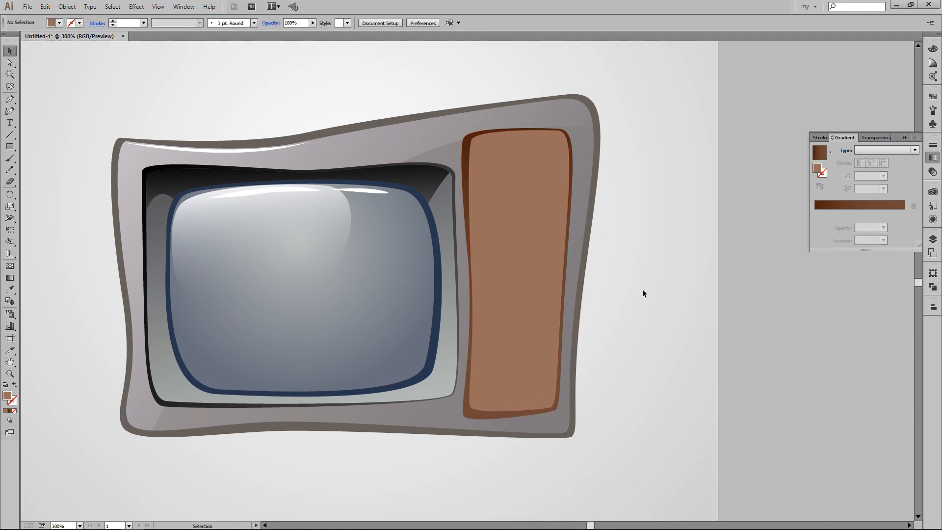
key("ctrl+equal")
key("p")
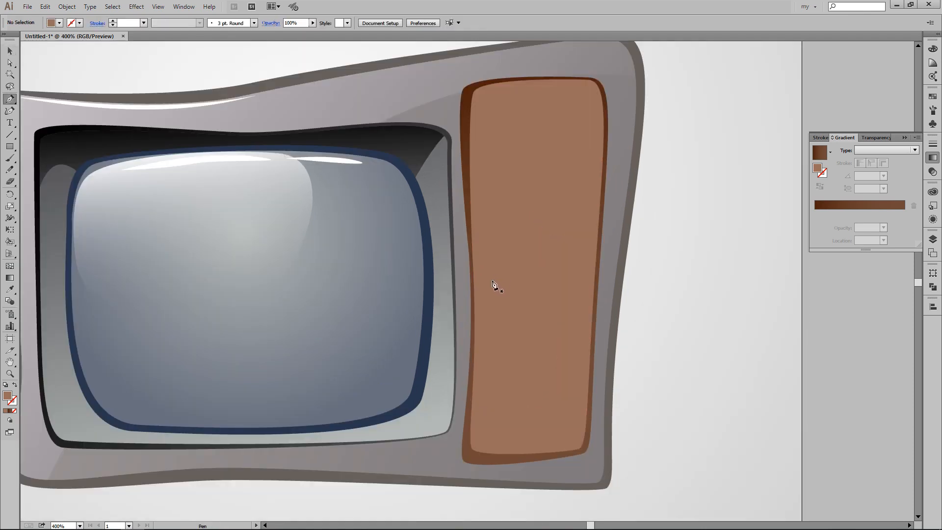
left_click_drag(530, 277, 588, 285)
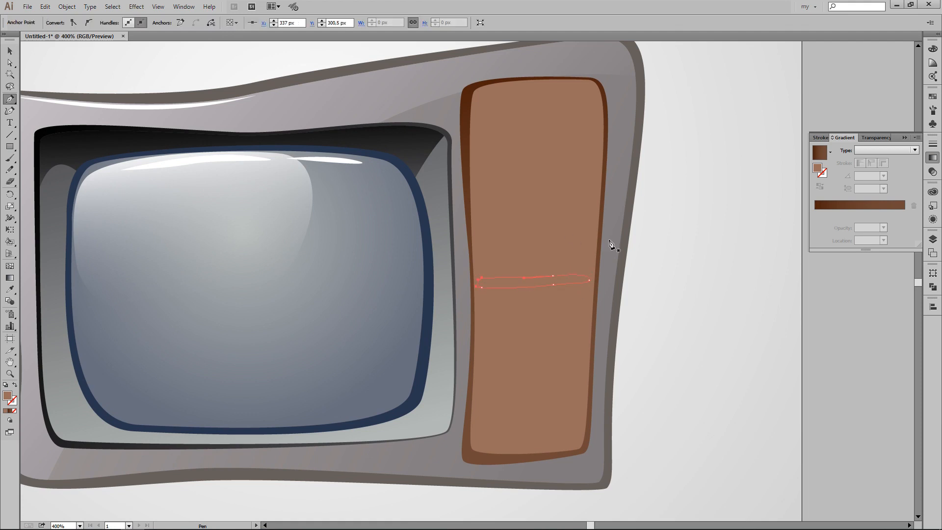
left_click(727, 225)
key("ctrl+z")
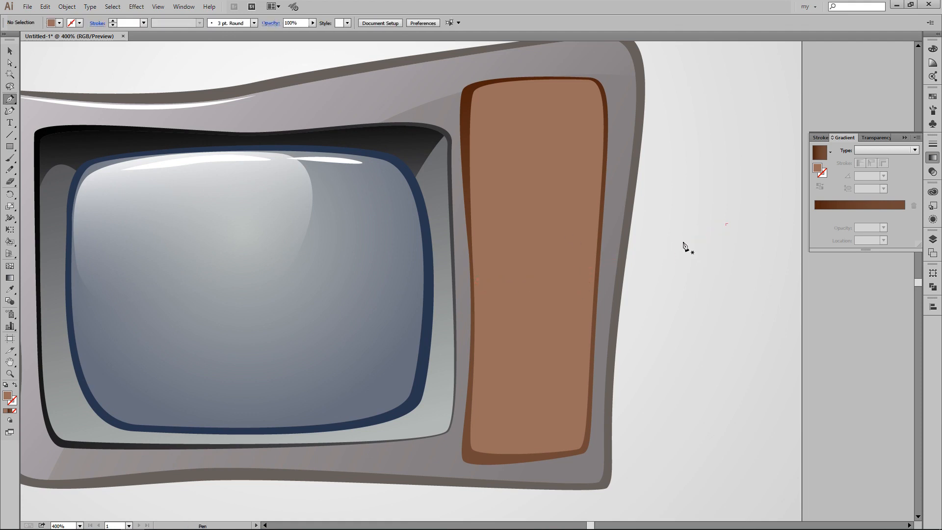
Step: Select the thin bar on the inner panel and fill it with dark grey
key("v")
left_click(588, 265)
key("ctrl+a")
left_click(702, 290)
left_click(569, 280)
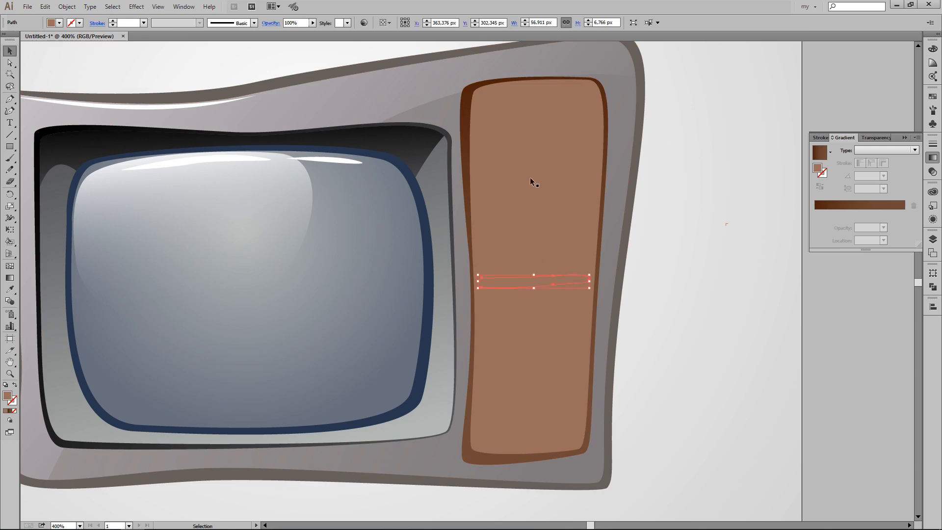
left_click(59, 23)
left_click(69, 54)
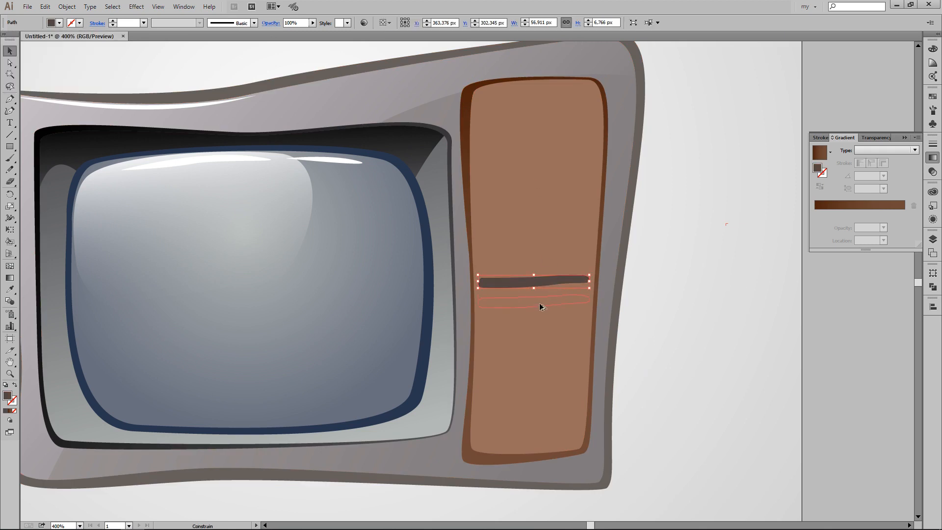
Step: Duplicate the dark bar downward until a column of nine bars fills the lower half of the inner panel
left_click_drag(540, 306, 547, 310)
left_click(539, 279, "shift")
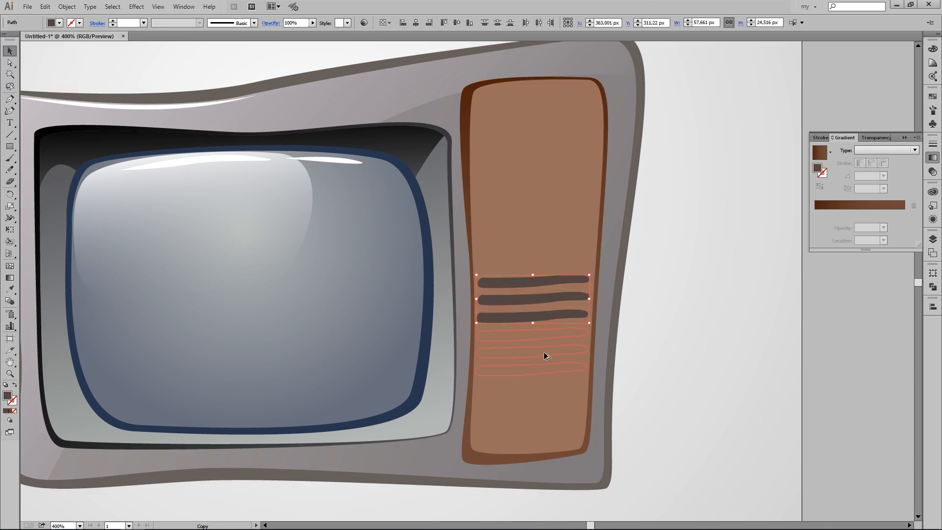
left_click_drag(543, 352, 561, 415)
left_click_drag(562, 367, 564, 378)
Step: Select all nine bars and distribute them vertically at even spacing
left_click(564, 280)
left_click(562, 298, "shift")
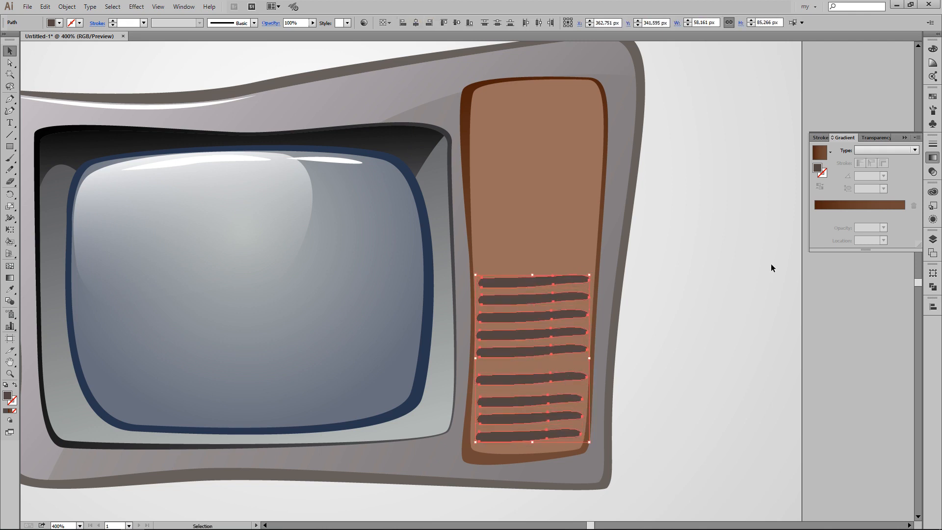
left_click(933, 274)
left_click(933, 287)
left_click(933, 307)
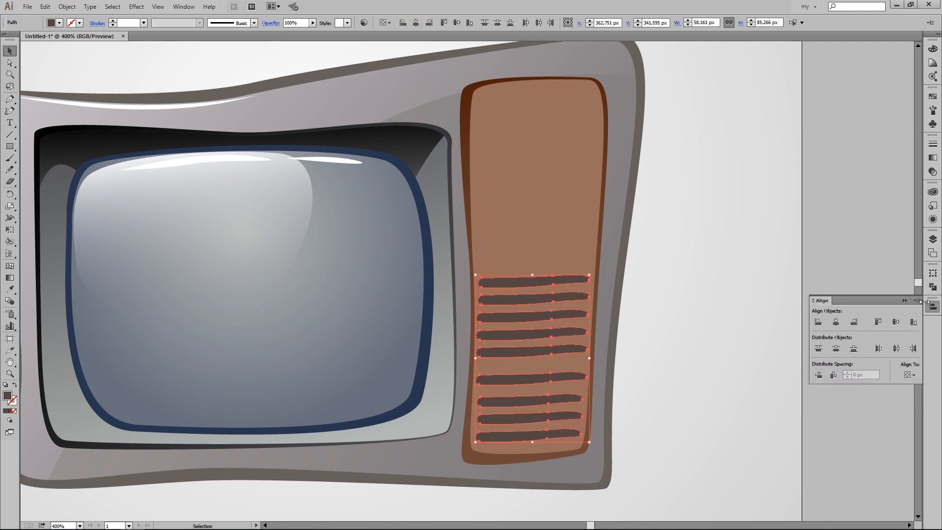
left_click(835, 348)
left_click(658, 298)
key("ctrl+minus")
key("ctrl+minus")
key("ctrl+plus")
key("ctrl+plus")
Step: Subtract all nine bars from the inner panel with Minus Front to cut the speaker slots
left_click(542, 282)
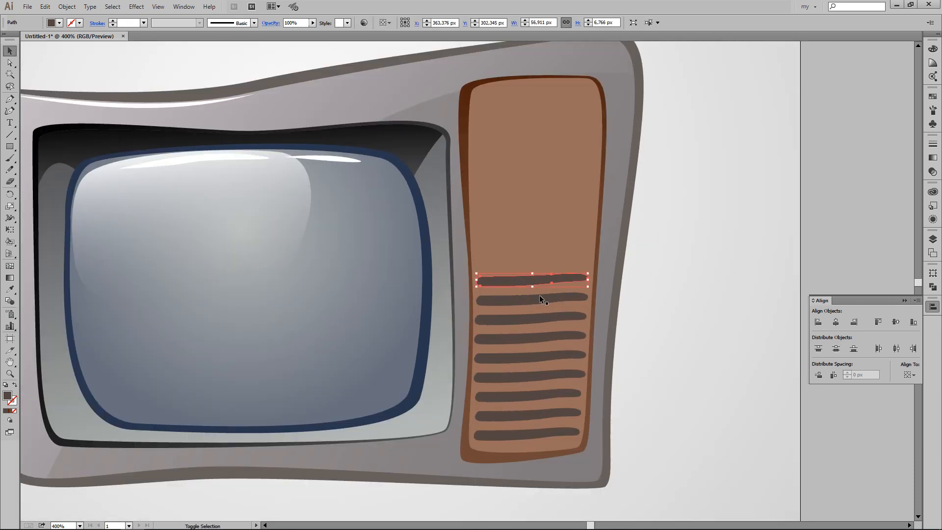
left_click(541, 300, "shift")
left_click(541, 319, "shift")
left_click(541, 339, "shift")
left_click(541, 359, "shift")
left_click(534, 433, "shift")
left_click(575, 199, "shift")
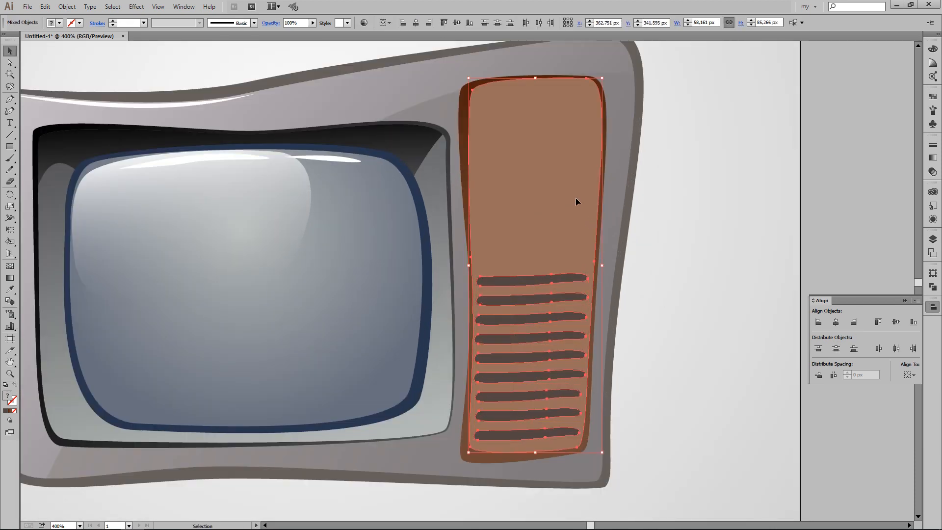
left_click(931, 287)
left_click(836, 287)
left_click(684, 269)
key("ctrl+minus")
key("ctrl+minus")
key("ctrl+plus")
Step: Apply a linear gradient to the slotted inner panel, with a tan start stop and the midpoint at 50%
left_click(549, 220)
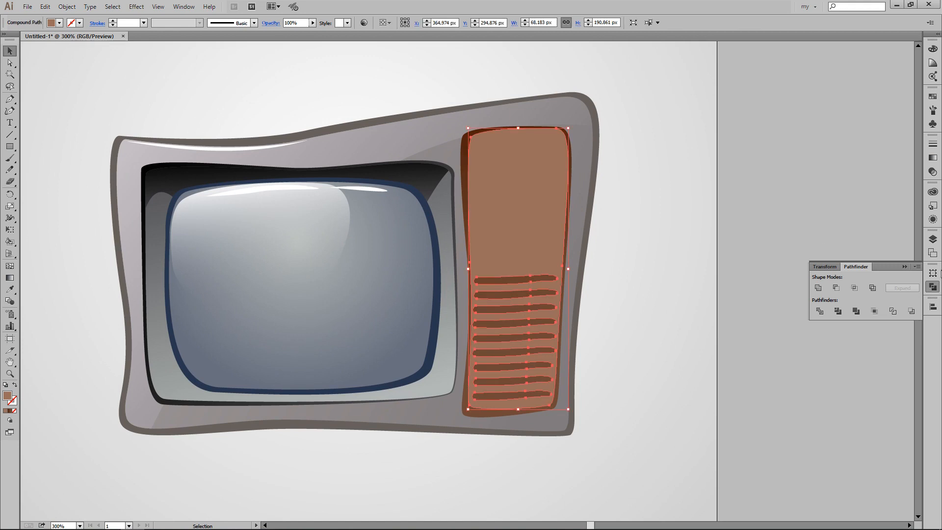
left_click(932, 157)
left_click(820, 152)
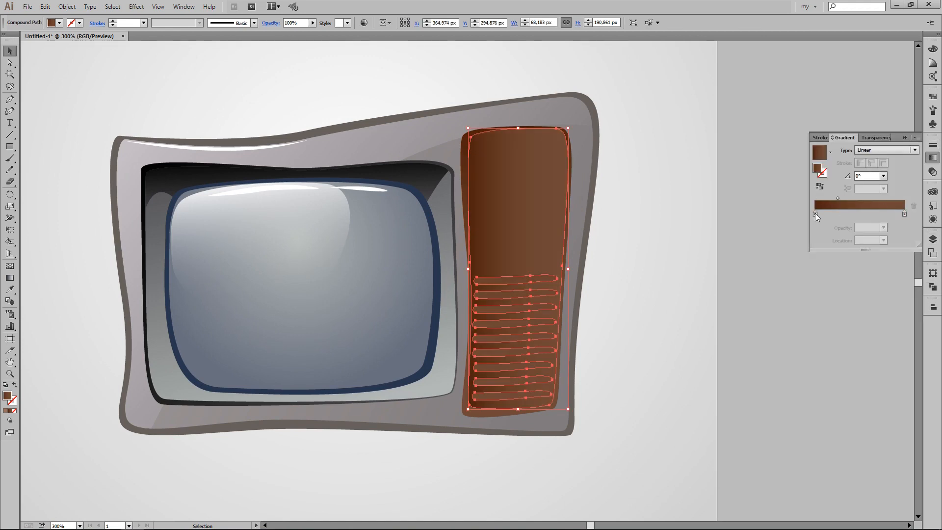
double_click(814, 213)
left_click_drag(831, 282, 849, 281)
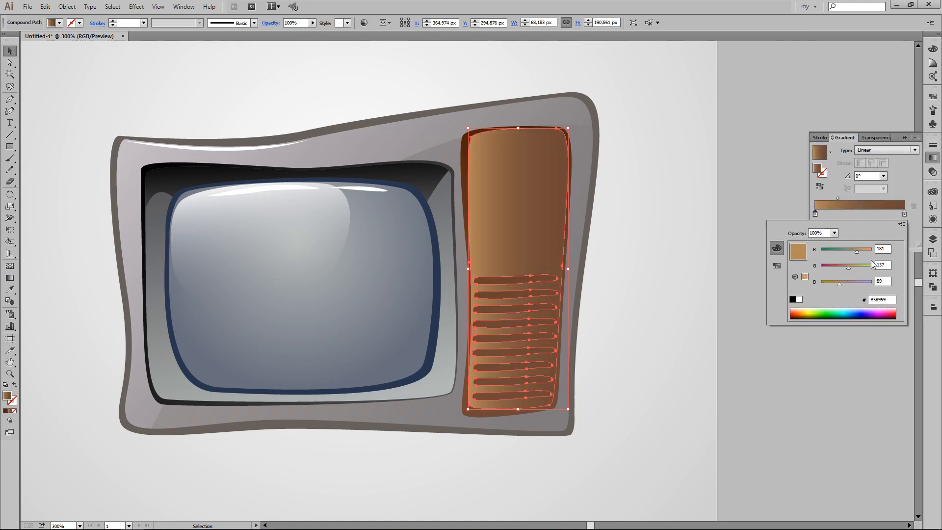
left_click_drag(839, 198, 862, 199)
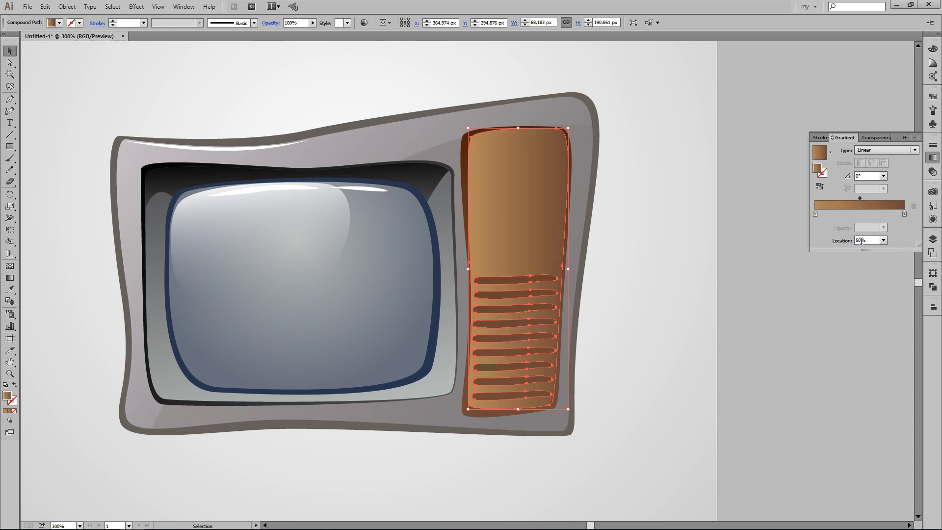
Step: Shift the inner panel's start stop to orange-brown and redirect its gradient from the upper edge downward at about -83.4°
double_click(815, 213)
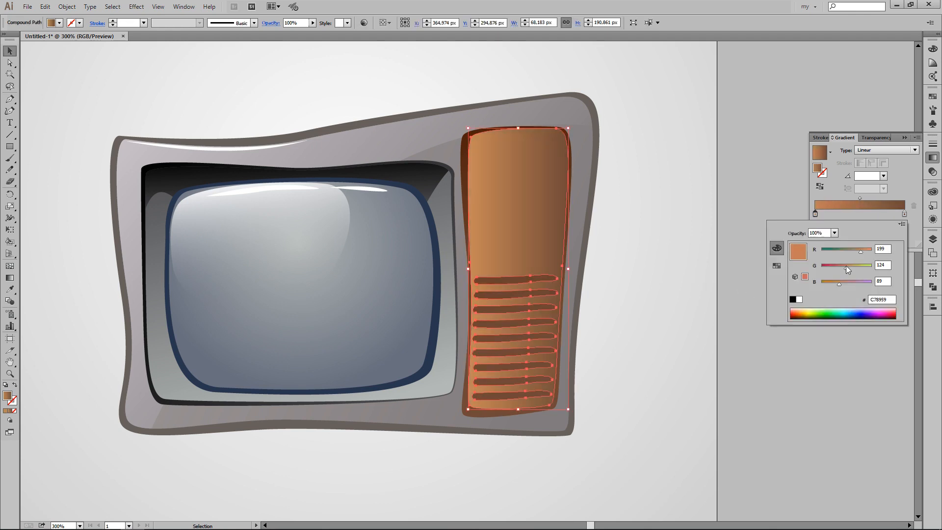
key("g")
left_click_drag(501, 131, 534, 408)
key("v")
left_click(609, 329)
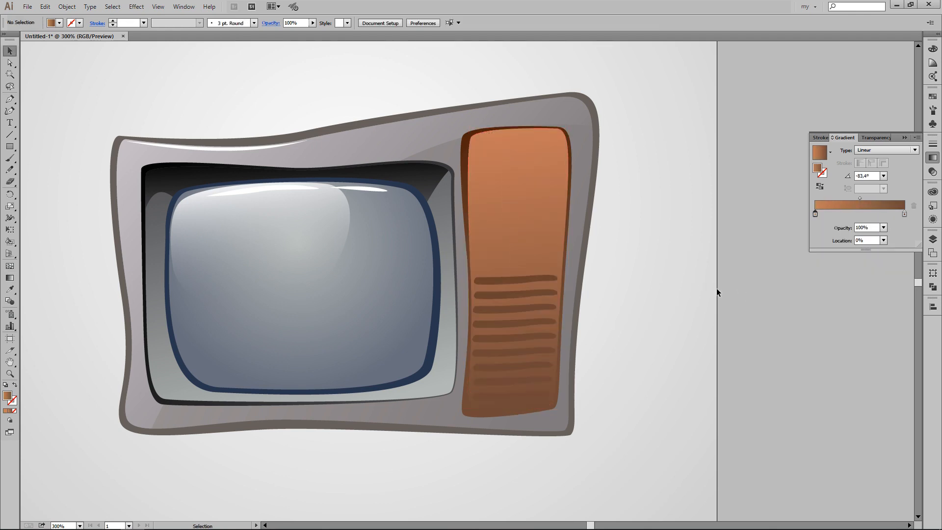
Step: Lighten the end stop of the inner panel's gradient to a reddish brown so the slots stand out
left_click(547, 225)
double_click(904, 214)
left_click_drag(844, 283, 837, 283)
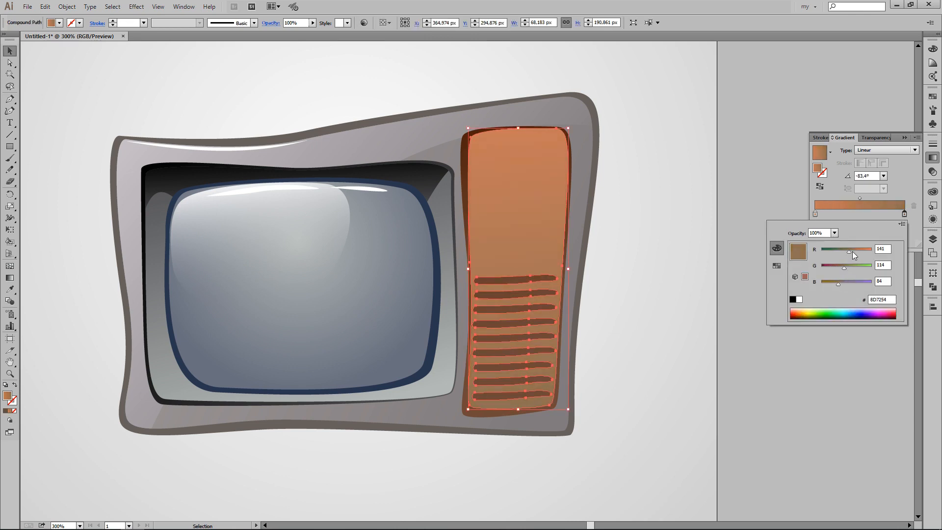
left_click(667, 341)
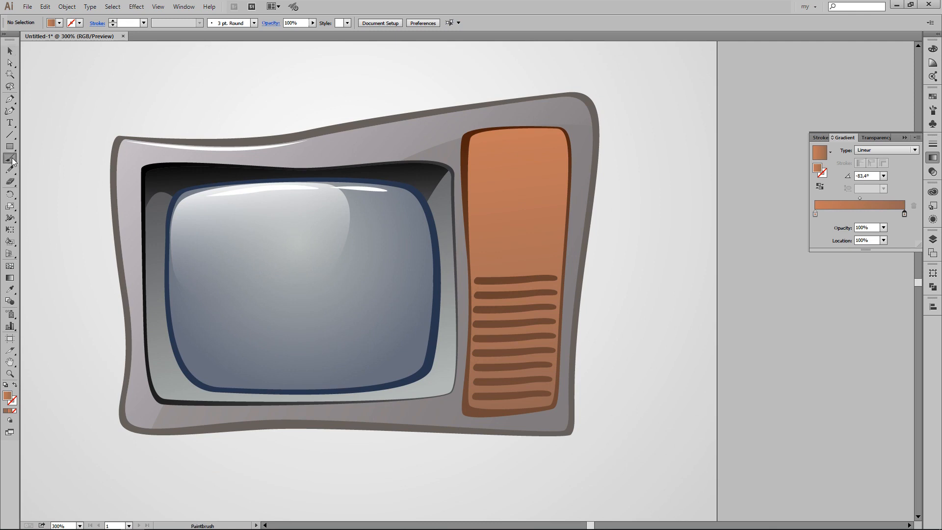
left_click_drag(10, 158, 49, 168)
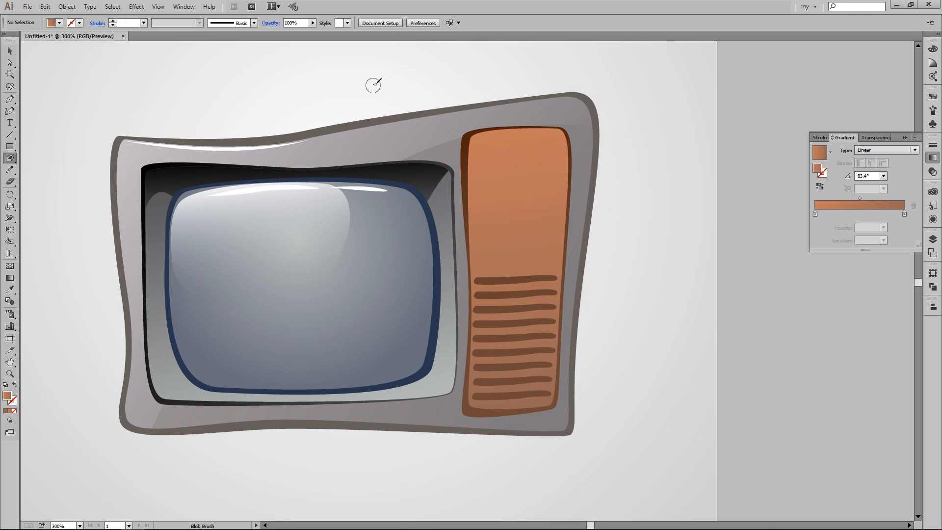
key("shift+x")
left_click_drag(623, 255, 683, 226)
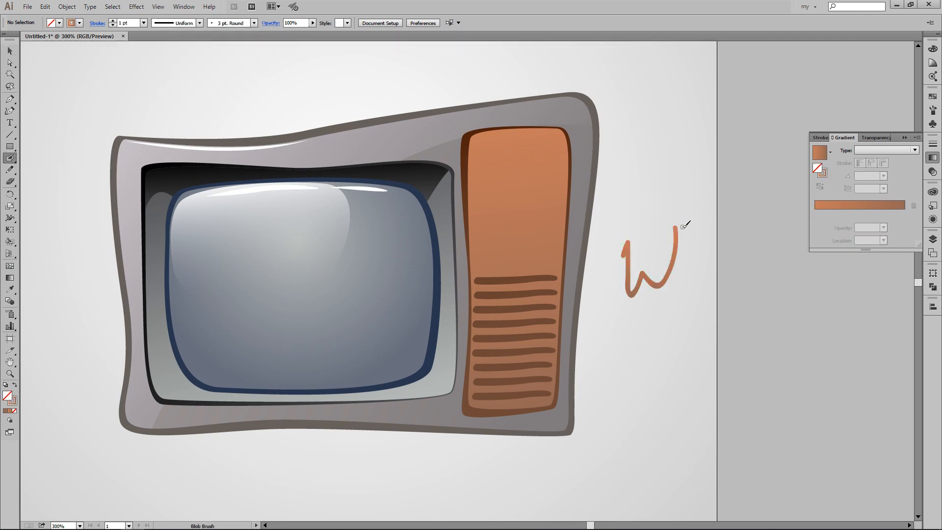
key("ctrl+z")
left_click(254, 23)
left_click(197, 44)
left_click(290, 66)
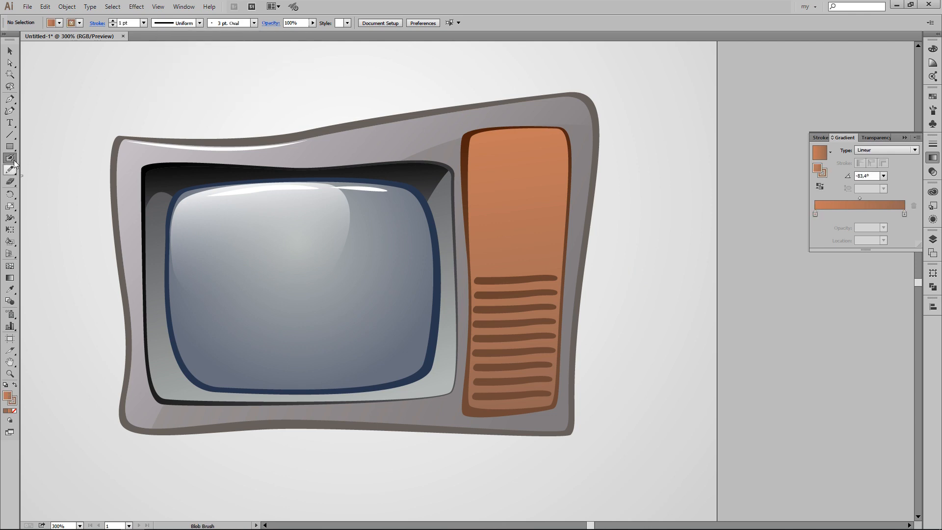
left_click_drag(14, 161, 47, 158)
left_click_drag(174, 93, 353, 90)
key("ctrl+z")
left_click(253, 23)
left_click(203, 61)
key("ctrl+z")
left_click(113, 26)
left_click_drag(173, 81, 230, 94)
key("ctrl+z")
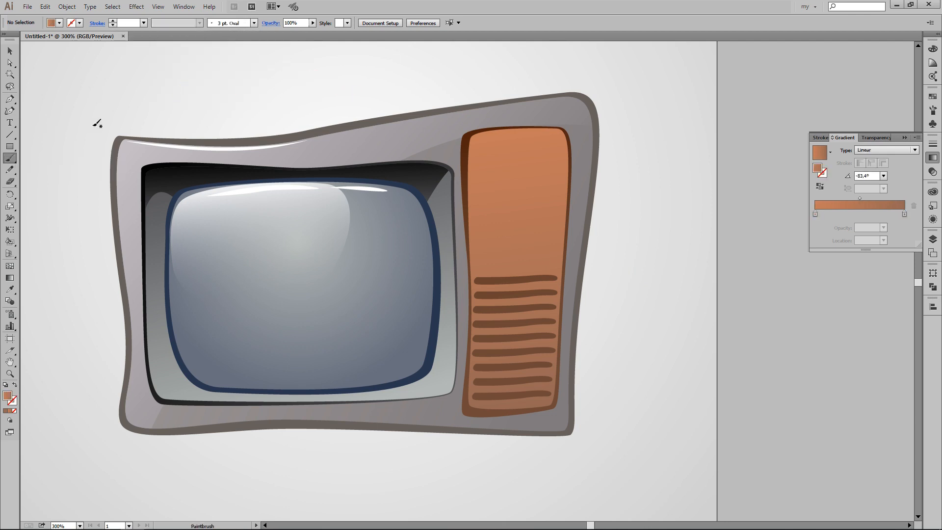
left_click_drag(635, 242, 637, 302)
key("ctrl+z")
Step: Paint tall nested wood-grain loops beside the television with the Paintbrush and the 3 pt. Round brush
left_click(254, 23)
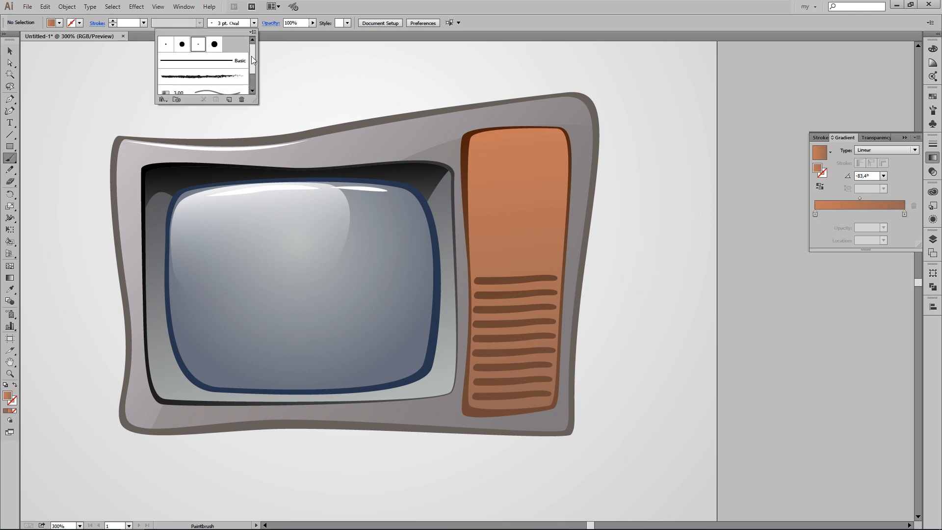
left_click(252, 60)
left_click(268, 60)
left_click_drag(651, 229, 545, 246)
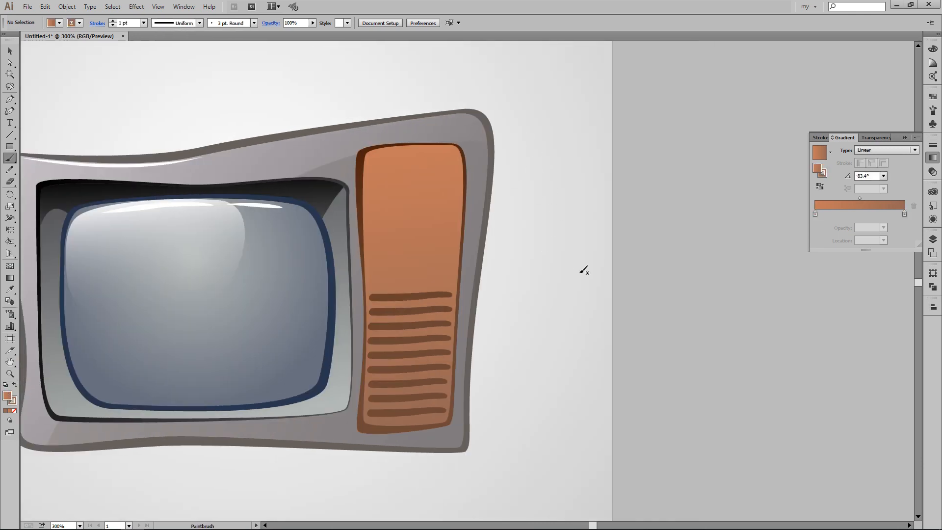
mouse_move(584, 270)
left_mouse_down()
mouse_move(590, 120)
mouse_move(557, 94)
mouse_move(547, 282)
left_mouse_up()
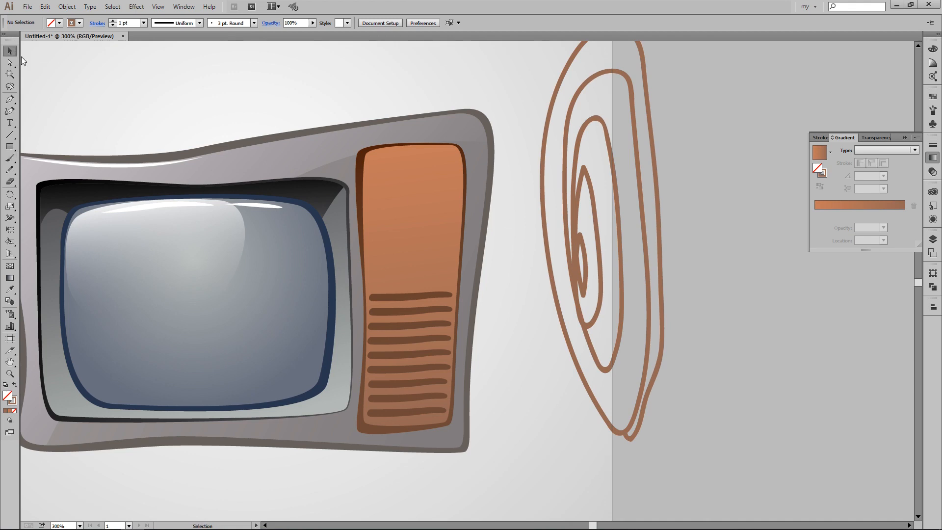
Step: Expand the appearance of the painted wood-grain strokes into filled shapes
key("ctrl+a")
left_click(67, 6)
left_click(86, 123)
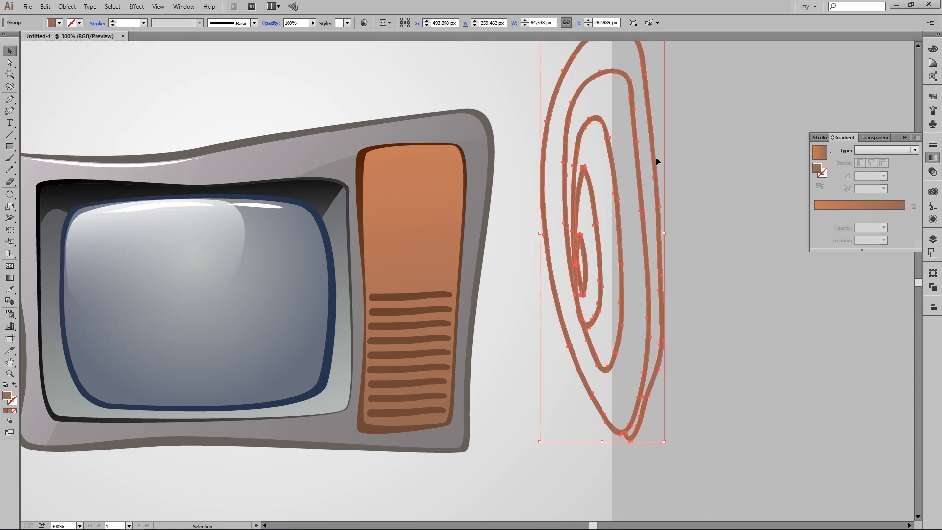
Step: Scale the wood-grain shapes down over the left half of the control panel and unite them into one shape
left_click_drag(665, 442, 589, 299)
left_click_drag(588, 185, 378, 269)
left_click(932, 286)
left_click(819, 288)
left_click(589, 277)
left_click(537, 269)
left_click_drag(537, 269, 584, 267)
left_click(452, 129)
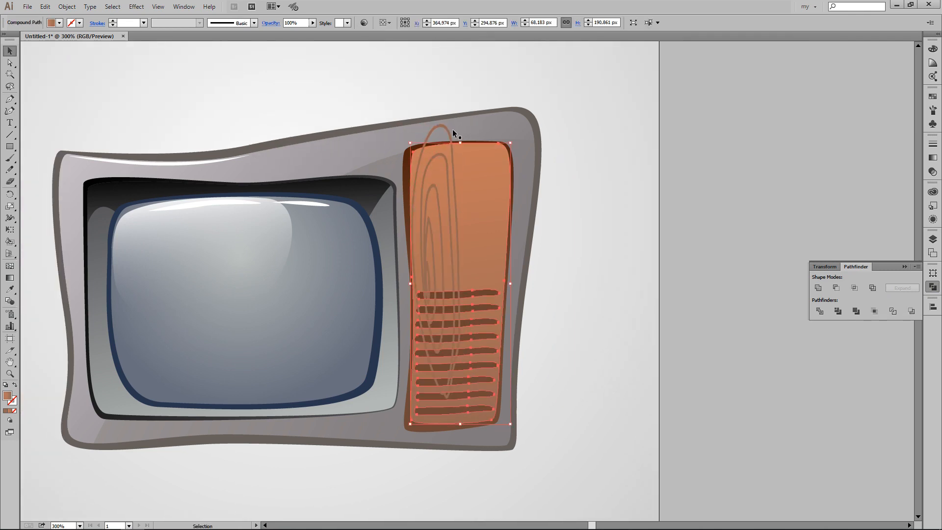
left_click_drag(464, 124, 469, 125)
Step: Duplicate the wood-grain shape, mirror the copy horizontally and place it over the right half of the control panel
left_click_drag(425, 207, 495, 223, "alt")
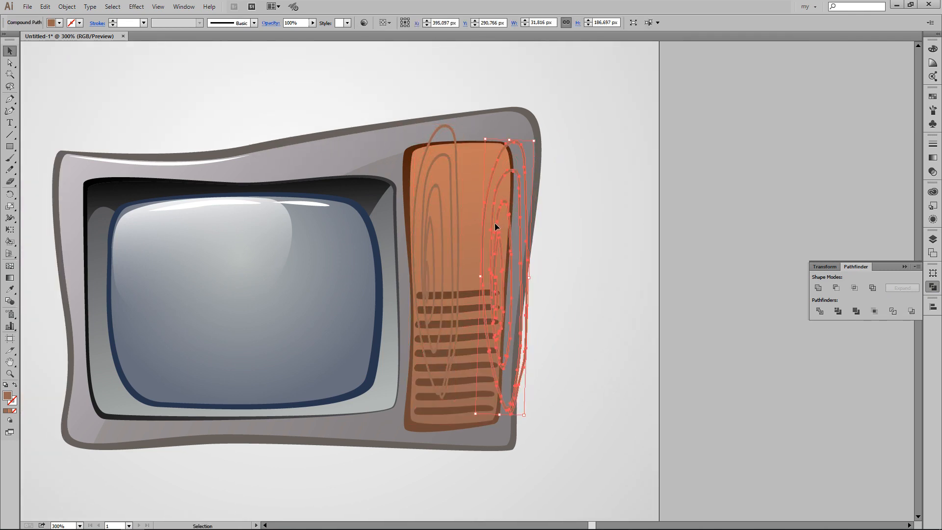
left_click_drag(529, 278, 432, 266)
left_click_drag(461, 260, 496, 274)
left_click(593, 239)
Step: Stretch both wood-grain shapes vertically so they extend well beyond the panel's upper and lower edges
left_click(485, 154)
left_click(454, 135, "shift")
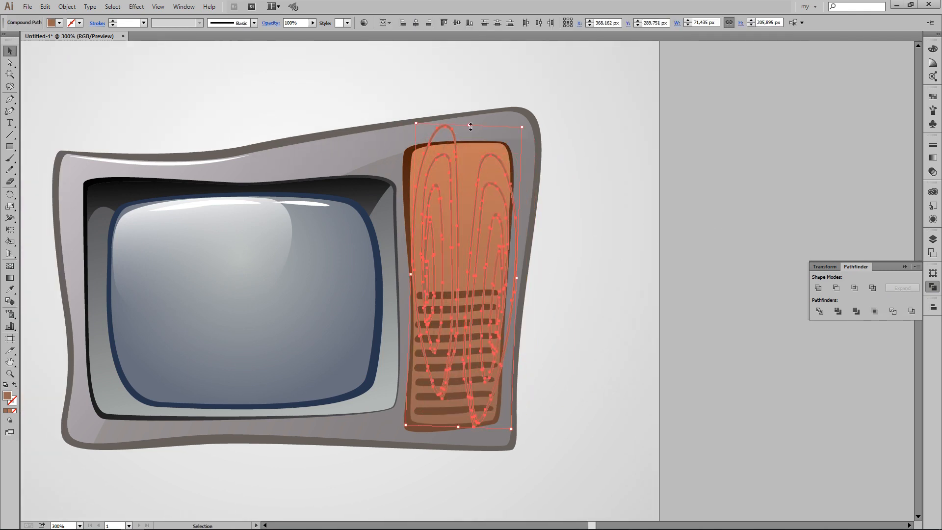
left_click_drag(468, 125, 469, 94)
left_click_drag(456, 429, 452, 491)
left_click(781, 236)
Step: Paste a copy of the inner panel in front and intersect it with the left wood-grain shape
left_click(464, 151)
key("ctrl+c")
key("ctrl+f")
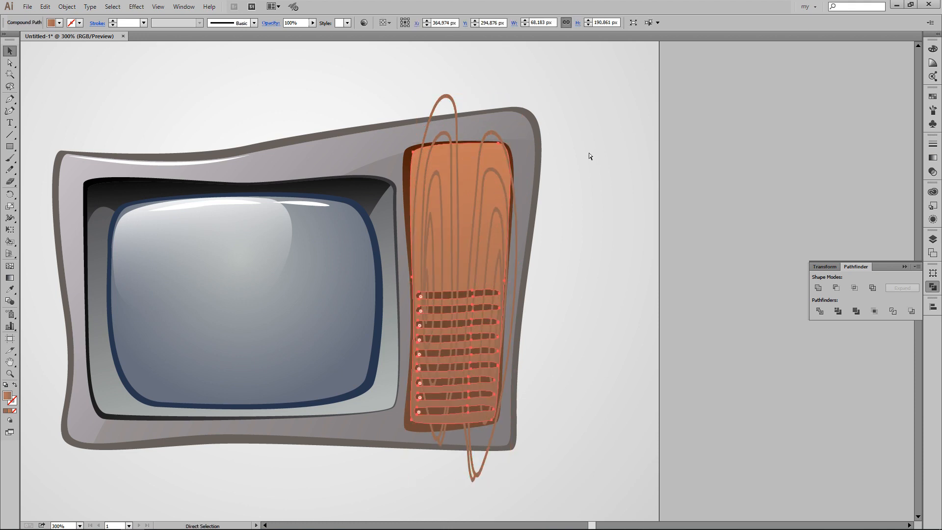
left_click(588, 152)
left_click(452, 108)
left_click(466, 152, "shift")
left_click(854, 287)
Step: Trim the right wood-grain shape to the inner panel's outline by intersecting the two
left_click(467, 150)
left_click(489, 132, "shift")
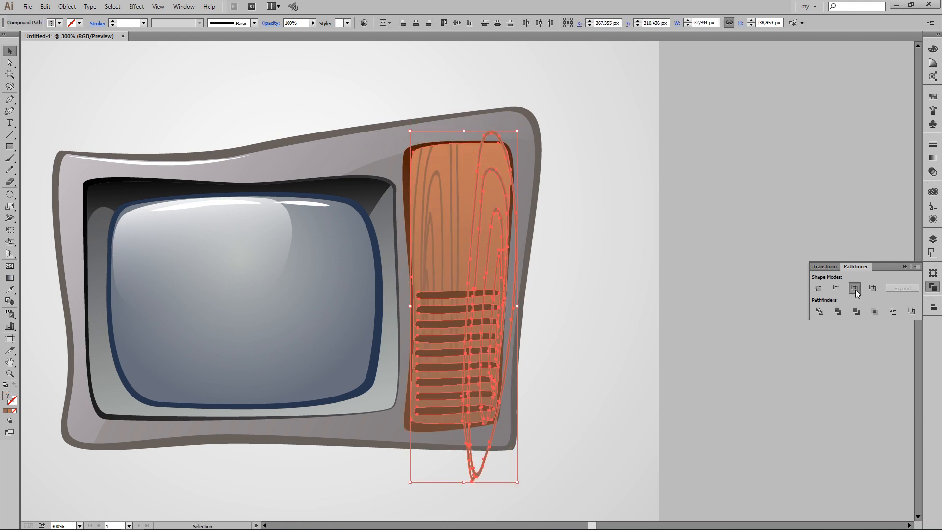
left_click(613, 197)
left_click_drag(479, 146, 561, 88)
key("ctrl+z")
Step: Finish intersecting the right wood-grain shape with the panel copy, and recolor both grain shapes brown at 50% opacity
left_click(487, 180, "shift")
left_click(854, 287)
left_click(932, 172)
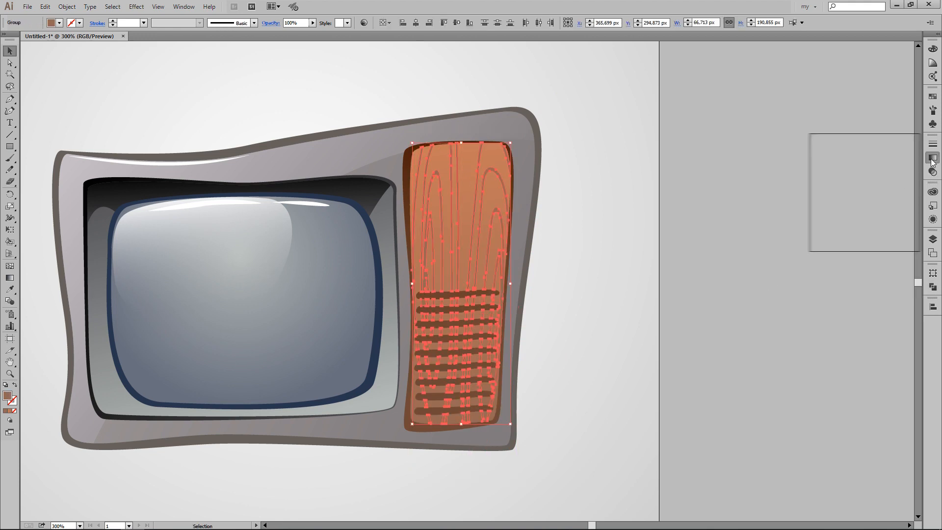
left_click(59, 23)
left_click(80, 52)
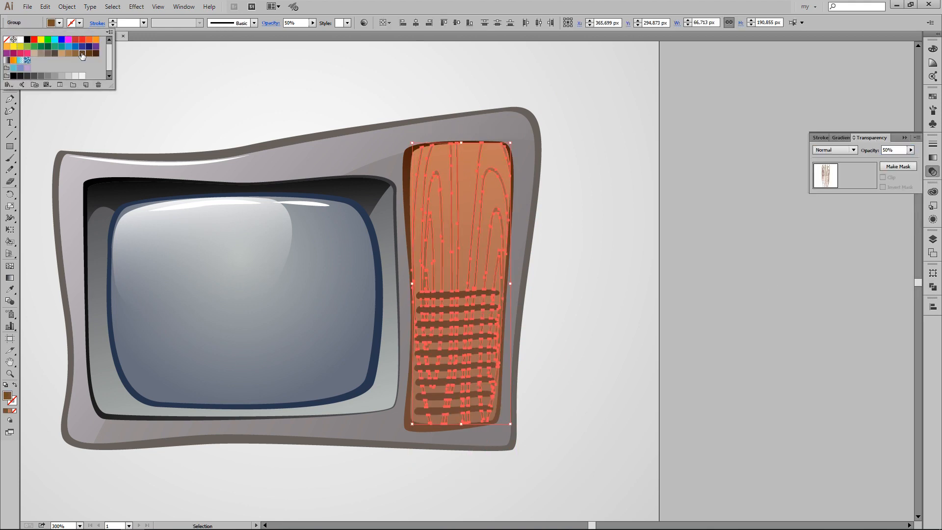
left_click(649, 281)
Step: Redraw the brown gradient of the control panel's outer frame from its lower end to its upper end, darkest at the bottom
key("space")
left_click_drag(569, 289, 678, 293)
left_click(512, 170)
key("g")
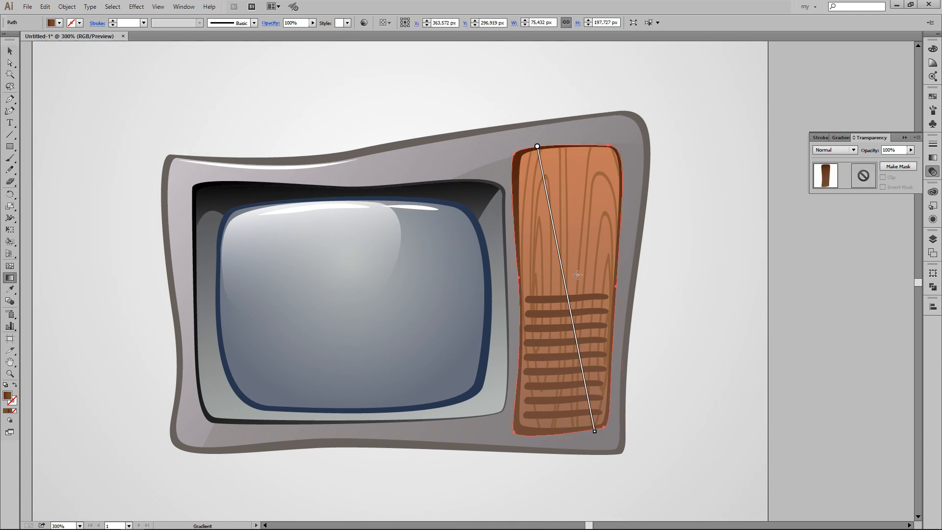
left_click_drag(583, 430, 528, 153)
key("v")
left_click(757, 297)
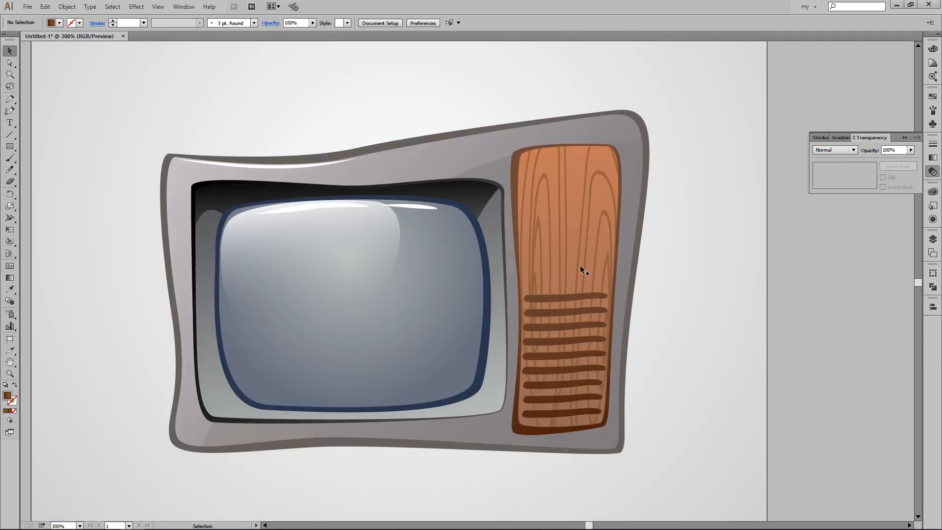
Step: Draw a thin closed shape with the Pen tool along the upper edge of the topmost speaker slot
key("ctrl+plus")
key("ctrl+plus")
key("space")
left_click_drag(672, 312, 517, 204)
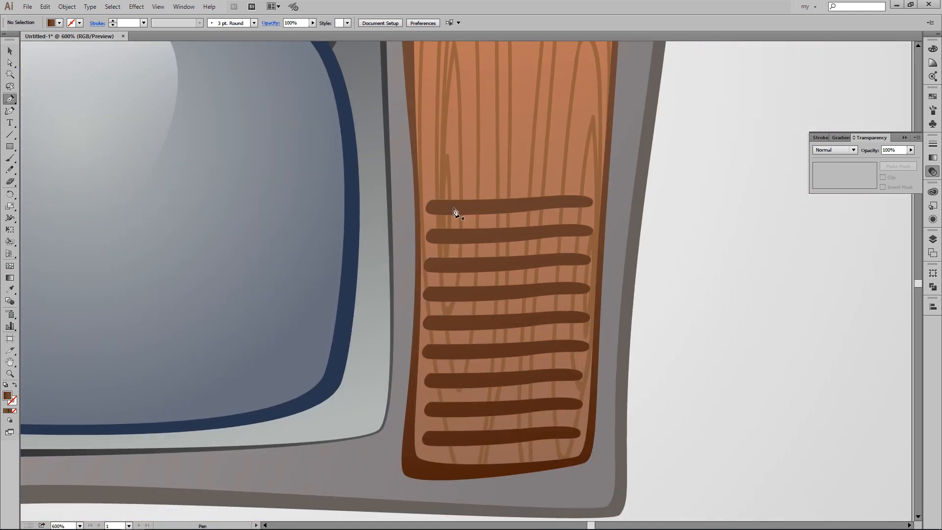
left_click(424, 205)
mouse_move(597, 200)
left_mouse_down()
mouse_move(626, 202)
mouse_move(600, 187)
left_mouse_up()
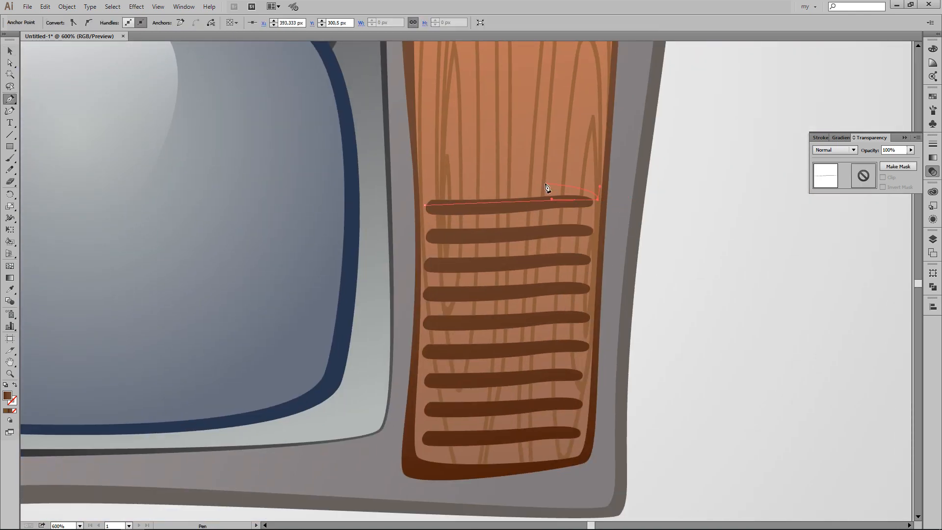
key("v")
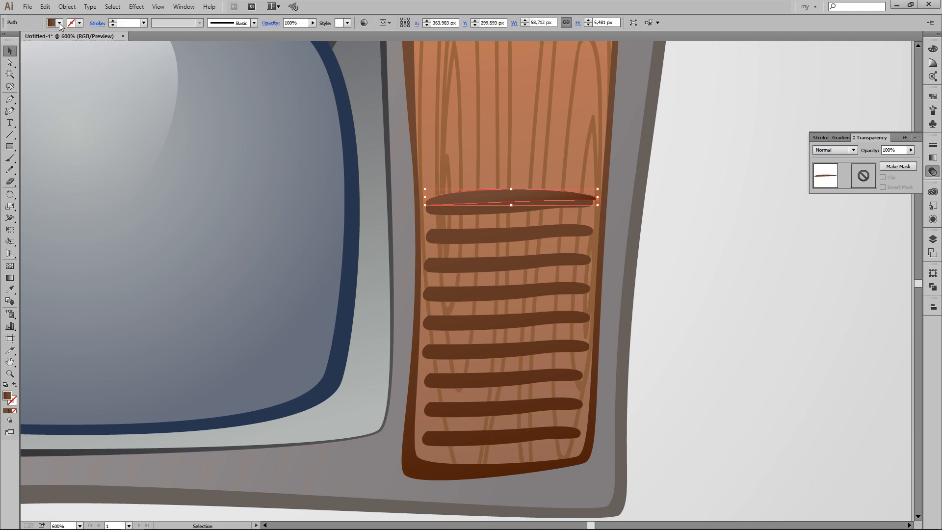
Step: Fill the thin slot shape near-black and send it behind the slotted wood panel
left_click(59, 22)
left_click(27, 76)
left_click(20, 75)
key("Escape")
key("ctrl+[")
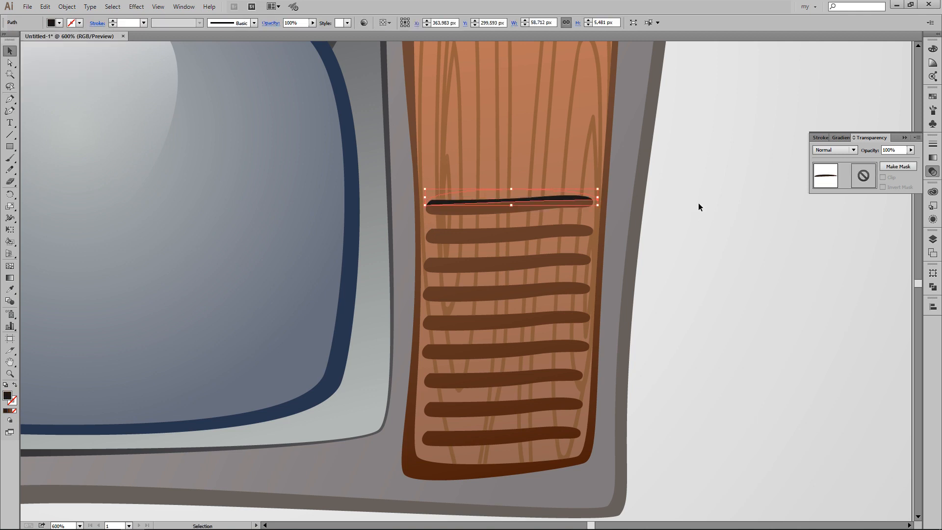
left_click(699, 204)
Step: Duplicate the near-black slot shadow down to each of the remaining speaker slots
key("ctrl+minus")
key("ctrl+minus")
key("ctrl+minus")
key("ctrl+plus")
key("ctrl+plus")
key("ctrl+plus")
left_click_drag(581, 193, 568, 249)
left_click_drag(568, 249, 568, 278)
left_click_drag(568, 278, 591, 305)
left_click_drag(567, 307, 570, 336)
left_click_drag(564, 369, 565, 368)
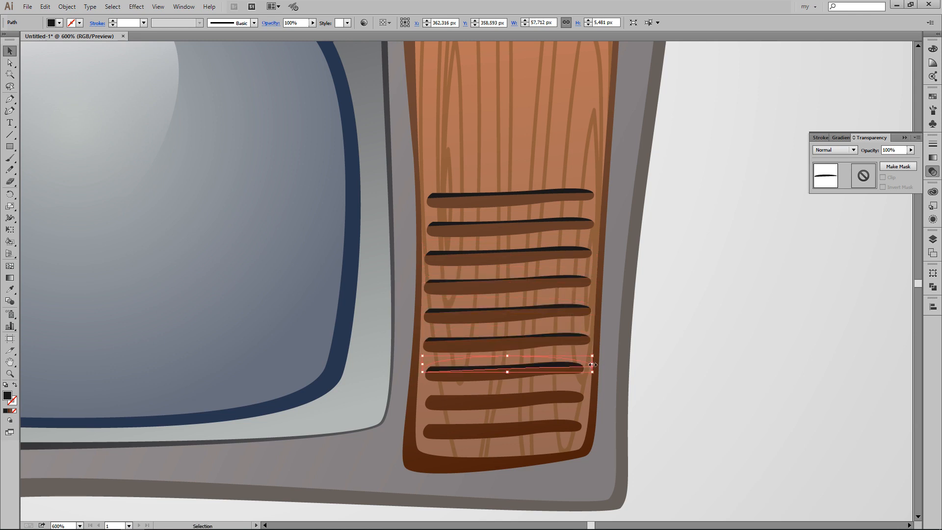
left_click_drag(539, 398, 544, 427)
left_click(694, 370)
key("ctrl+minus")
key("ctrl+minus")
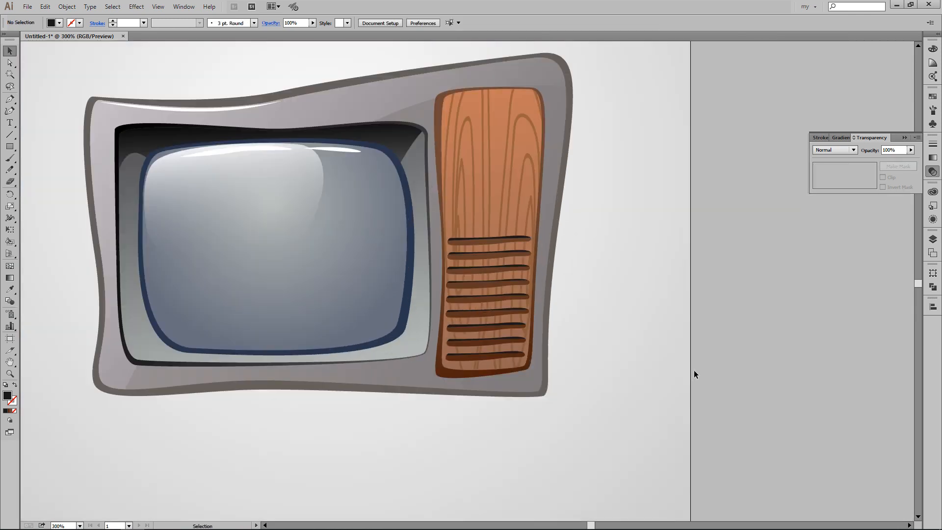
Step: Copy the screen's large glossy highlight, bring it to the front and fit it over the upper part of the wood panel
left_click_drag(417, 257, 510, 320)
left_click_drag(332, 266, 633, 207)
key("ctrl+shift+bracketright")
left_click_drag(717, 210, 626, 210)
left_click_drag(596, 180, 591, 184)
left_click(720, 229)
left_click_drag(720, 229, 654, 208)
left_click_drag(512, 173, 516, 171)
Step: Set the wood panel highlight's opacity to 50%
left_click(886, 150)
type("50")
key("Return")
left_click(661, 254)
key("ctrl+minus")
key("ctrl+minus")
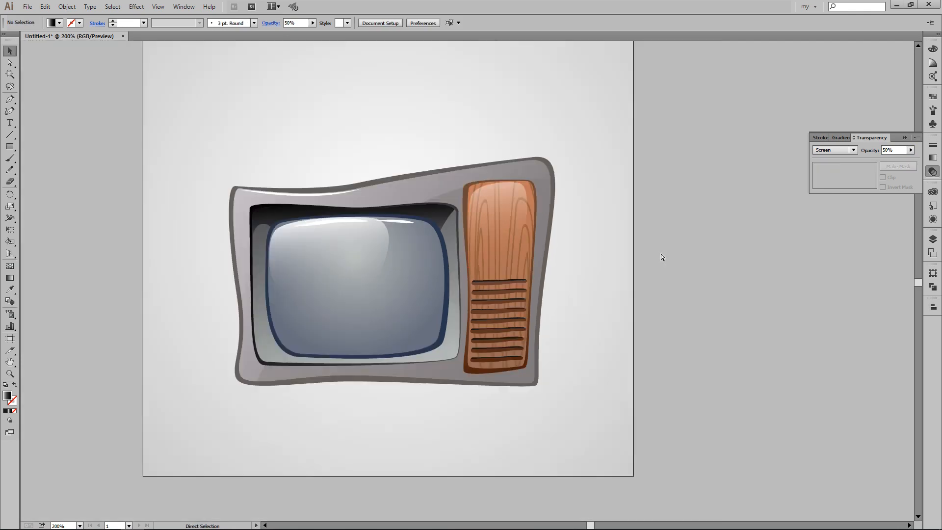
Step: Draw an irregular rounded knob shape with the Pen tool beside the television
key("ctrl+plus")
key("ctrl+plus")
left_click_drag(662, 243, 616, 260)
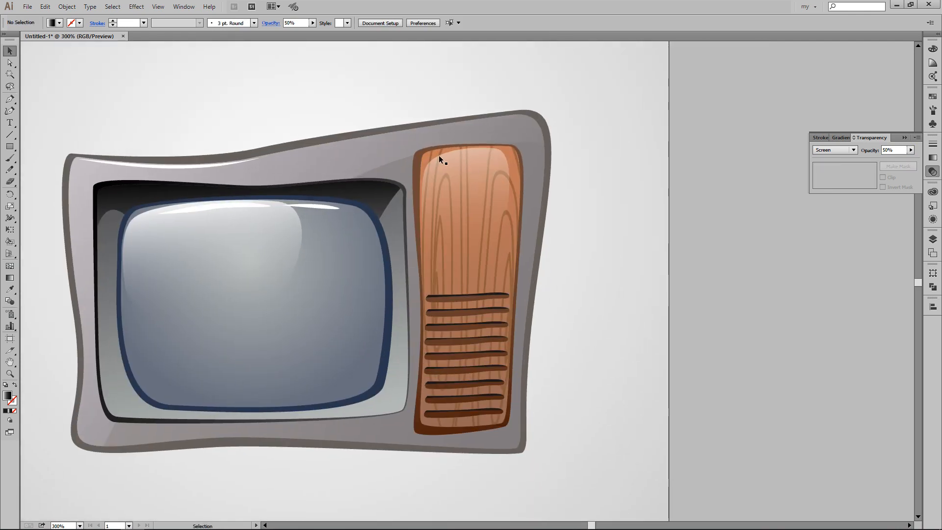
left_click_drag(624, 183, 604, 195)
mouse_move(601, 245)
left_mouse_down()
mouse_move(619, 268)
mouse_move(675, 233)
left_mouse_up()
left_click_drag(623, 183, 663, 171)
key("v")
mouse_move(636, 216)
left_mouse_down()
mouse_move(622, 204)
mouse_move(631, 222)
left_mouse_up()
Step: Fill the knob shape dark brown-grey and place it on the upper part of the wood panel
left_click(59, 24)
left_click(54, 54)
left_click(660, 119)
left_click_drag(648, 256, 639, 246)
left_click_drag(616, 219, 473, 208)
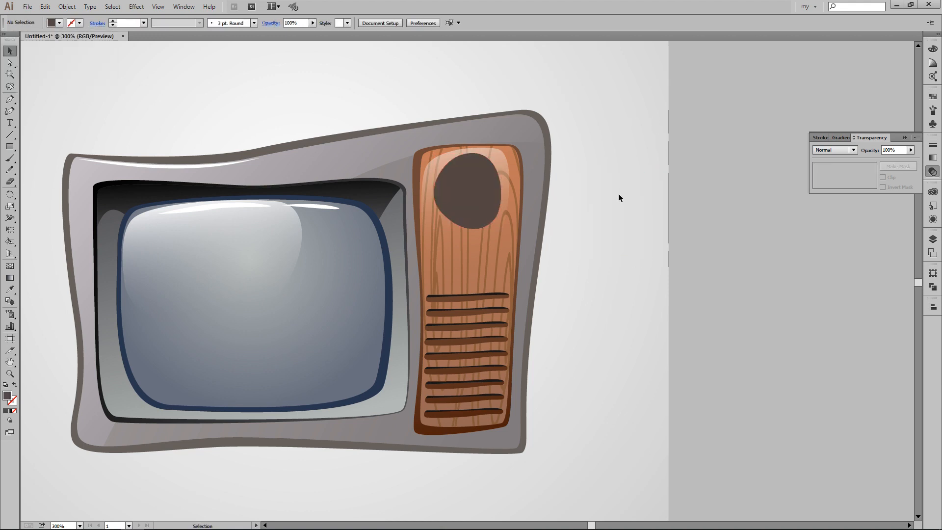
Step: Recolor the knob shape near-black
key("ctrl+plus")
left_click(59, 23)
left_click(19, 77)
left_click(19, 77)
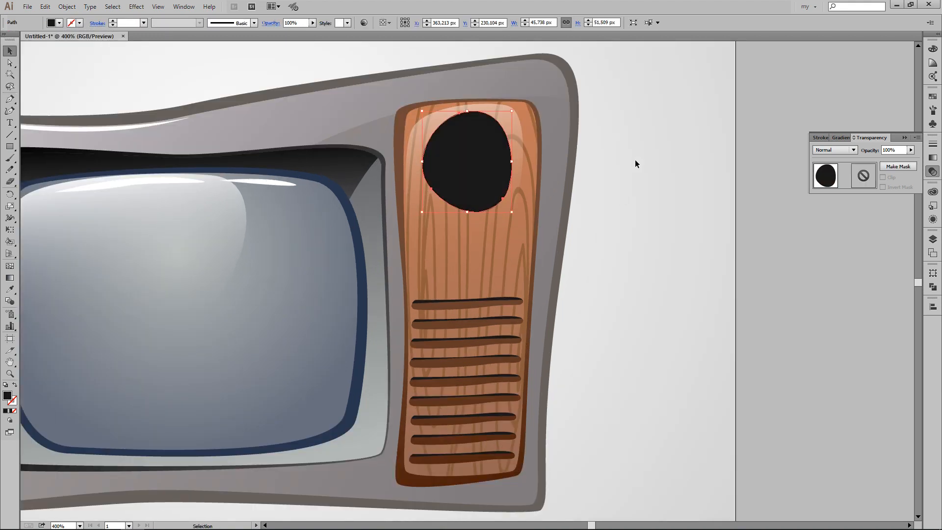
Step: Add a slightly smaller copy of the knob shape inside it and fill the copy dark grey
left_click_drag(512, 212, 562, 172)
left_click(58, 23)
left_click(26, 77)
left_click(624, 181)
Step: Add an inner circle about 29 by 32 px to the knob and fill it near-black
left_click(552, 146)
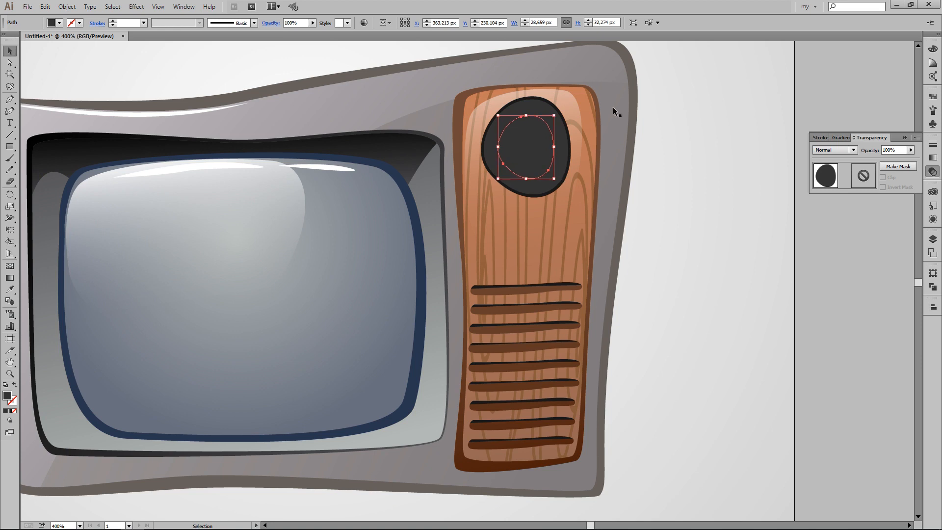
left_click(59, 23)
left_click(19, 77)
left_click(690, 160)
Step: Apply a sampled dark grey-to-black gradient to the knob's larger face and set its direction diagonally
left_click_drag(532, 112, 583, 113)
left_click(615, 104)
key("i")
left_click(524, 152)
key("g")
key("v")
left_click(726, 227)
Step: Paste a copy of the knob's inner circle in front, shrink it slightly and apply the knob face's gradient to it
left_click_drag(751, 196, 721, 237)
left_click(588, 186)
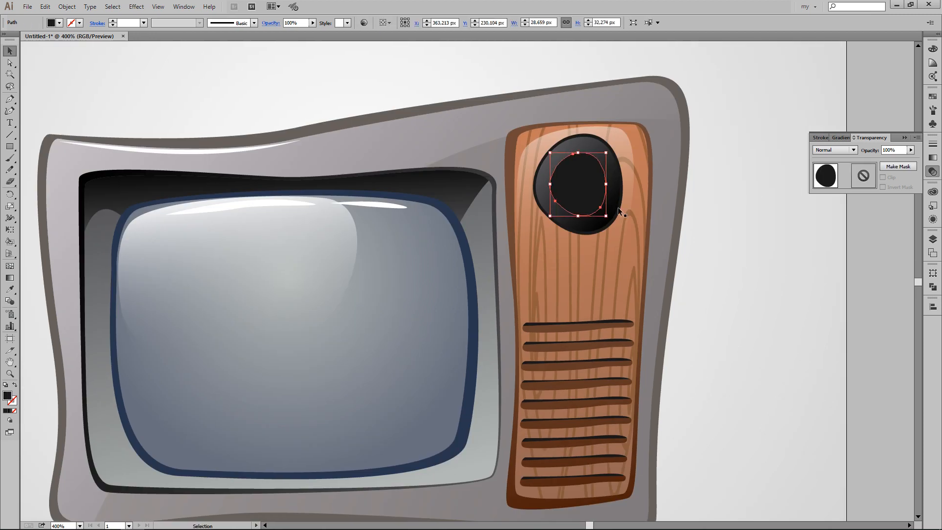
key("ctrl+c")
key("ctrl+f")
left_click_drag(605, 216, 603, 213)
key("i")
left_click(593, 144)
key("v")
left_click(764, 172)
left_click_drag(764, 172, 738, 201)
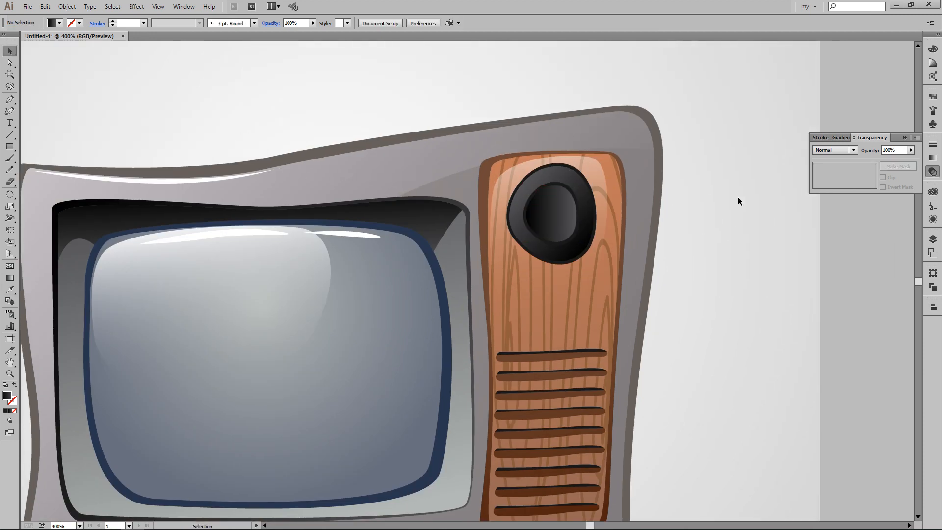
Step: Redraw the center circle's gradient diagonally so it runs from black at the upper left to grey at the lower right
left_click(553, 212)
key("g")
left_click_drag(536, 187, 571, 229)
key("v")
left_click(692, 229)
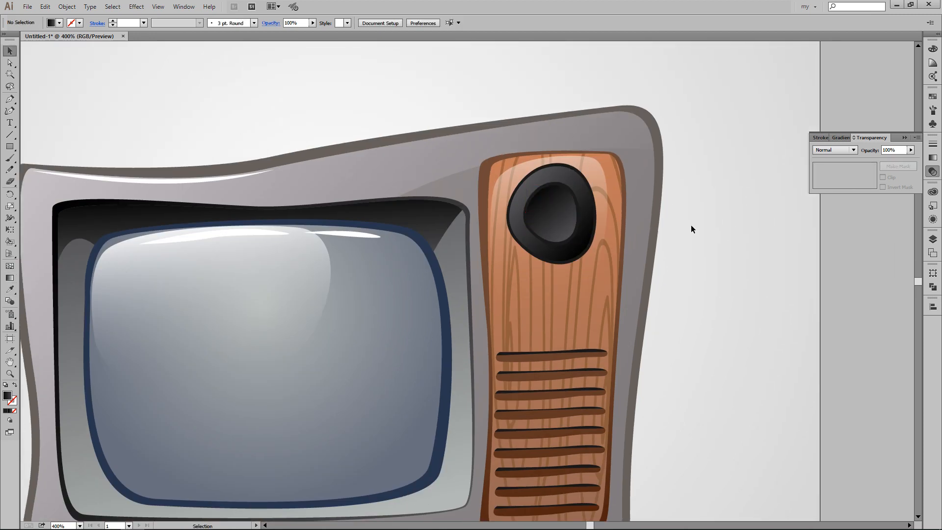
Step: Fill the circle behind the knob's gradient center with pure black
key("ctrl+plus")
left_click_drag(754, 213, 661, 272)
left_click(535, 219)
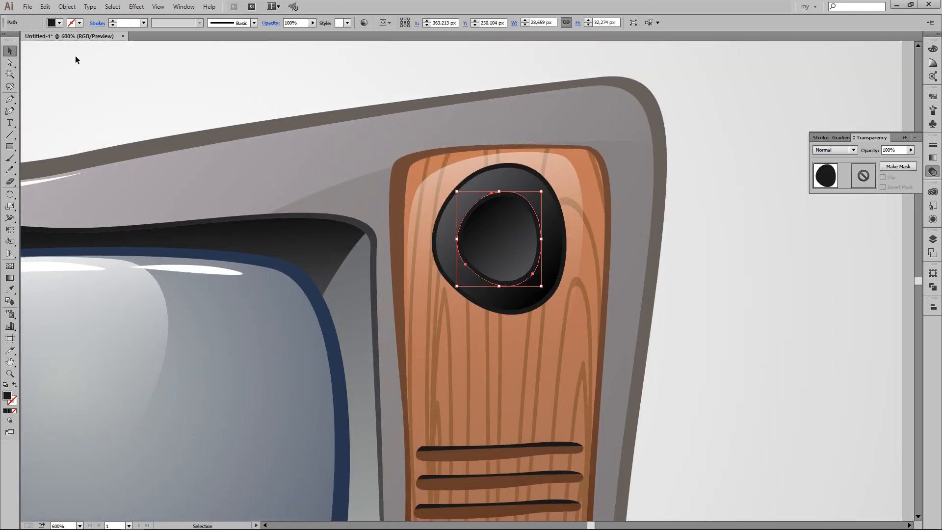
left_click(59, 22)
left_click(27, 40)
left_click(729, 321)
left_click_drag(729, 322, 747, 318)
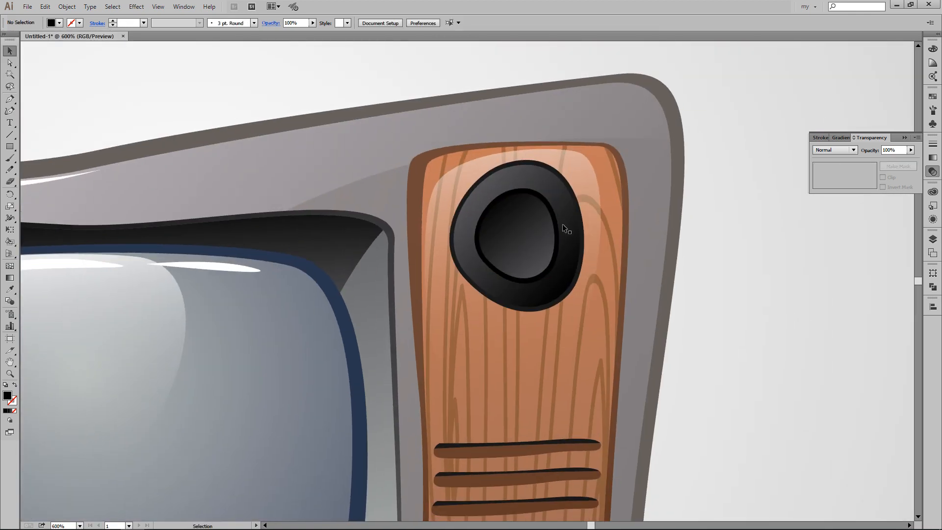
Step: Draw a diagonal four-cornered bar across the knob's center with the Pen tool
left_click(475, 264)
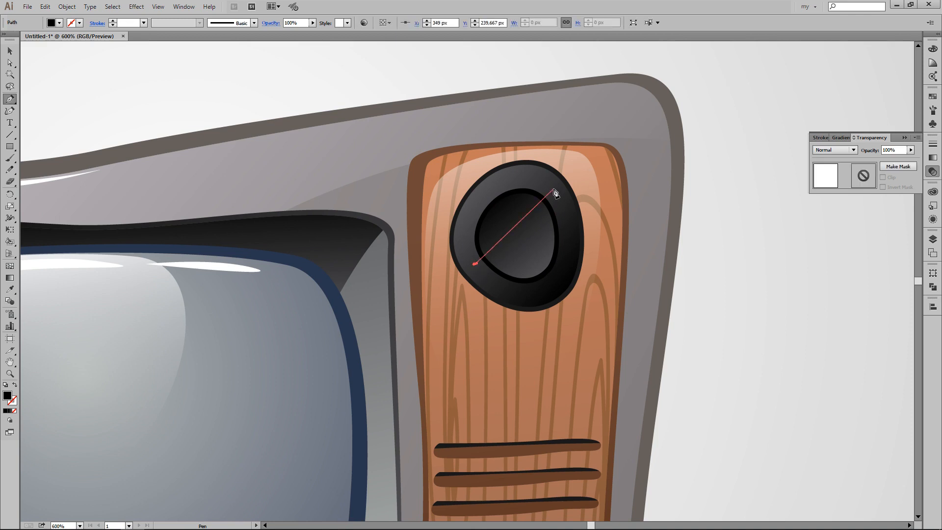
left_click(553, 189)
left_click(571, 215)
left_click(494, 281)
key("v")
Step: Paste a copy of the knob's center circle in front and intersect it with the diagonal bar
left_click(539, 261)
key("ctrl+c")
key("ctrl+f")
left_click(559, 210, "shift")
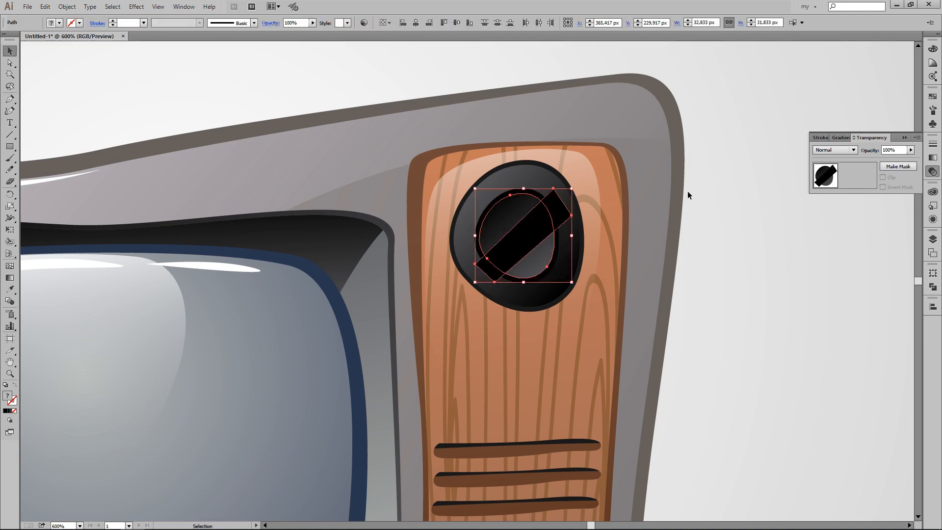
left_click(932, 287)
left_click(854, 287)
left_click(741, 201)
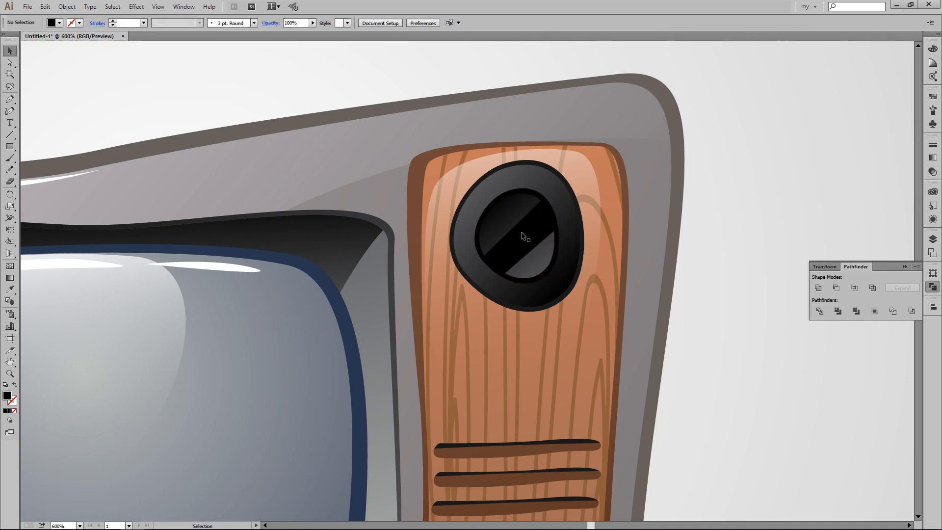
Step: Draw a closed curved shape with the Pen tool over the upper-left side of the knob's diagonal bar
key("p")
left_click(480, 264)
left_click_drag(558, 176, 560, 128)
left_click_drag(501, 178, 494, 187)
left_click(464, 262)
left_click(480, 265)
key("v")
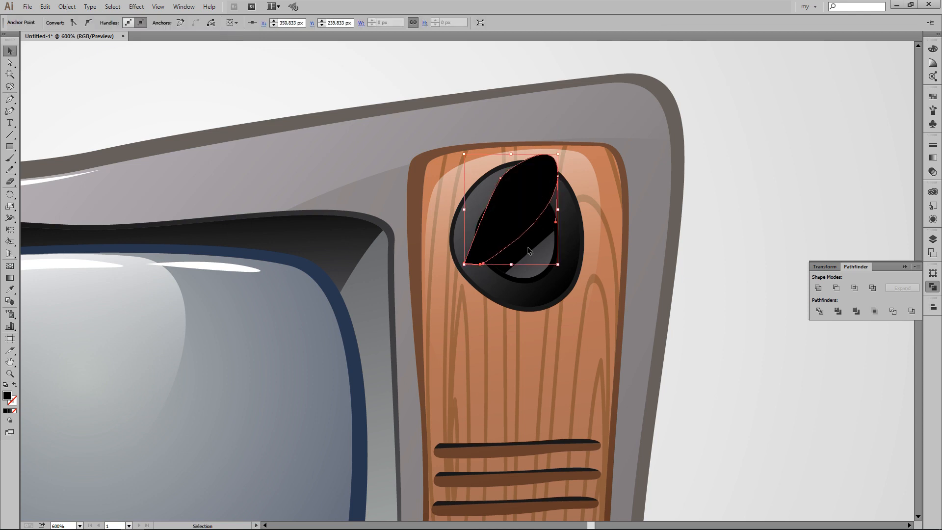
Step: Intersect the curved shape with a copy of the diagonal bar and give the resulting sliver the knob center's gradient
left_click(531, 245)
key("ctrl+c")
key("ctrl+f")
left_click(525, 177, "shift")
left_click(854, 288)
key("i")
left_click(539, 254)
key("v")
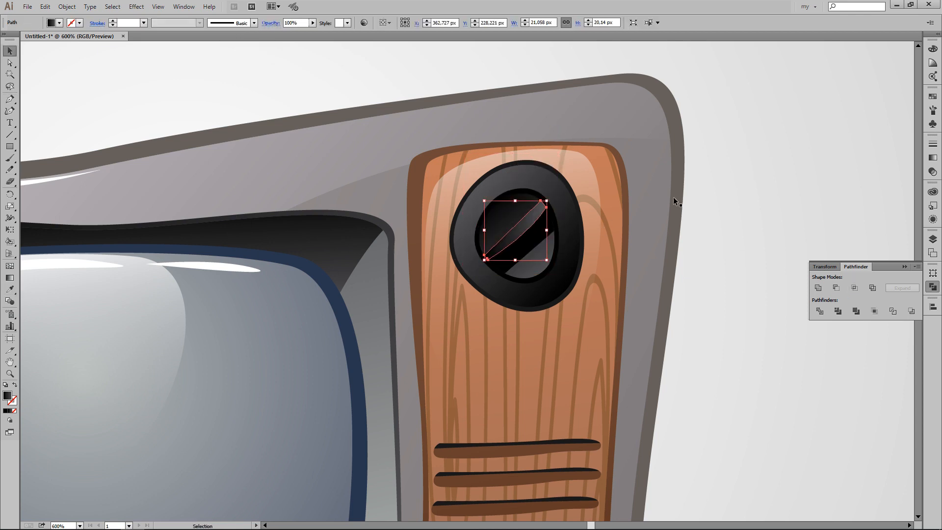
Step: Fill the knob's diagonal bar with a near-black grey
left_click(723, 184)
key("ctrl+minus")
key("ctrl+minus")
key("ctrl+minus")
key("ctrl+plus")
key("ctrl+plus")
key("ctrl+plus")
left_click(544, 233)
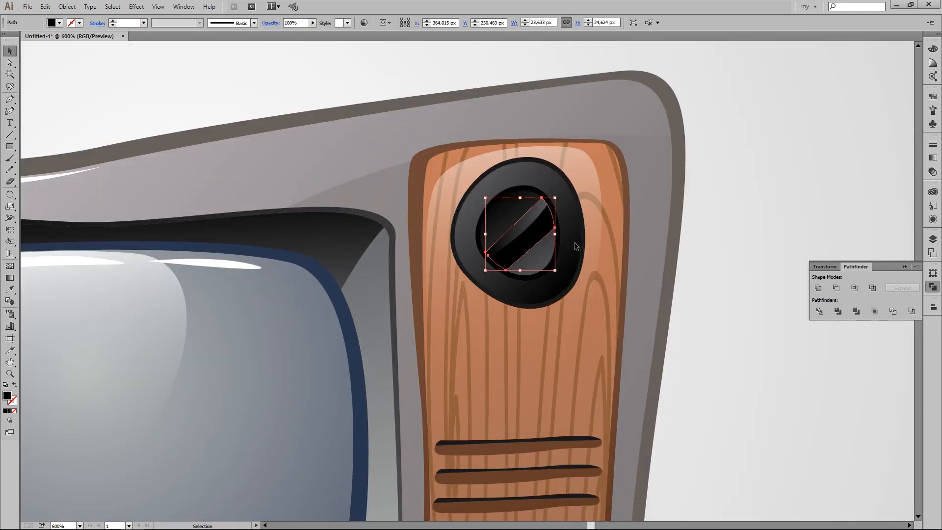
left_click(59, 23)
left_click(20, 78)
left_click(701, 181)
Step: Redraw the gradient of the bar's highlight sliver diagonally across its width
left_click(522, 228)
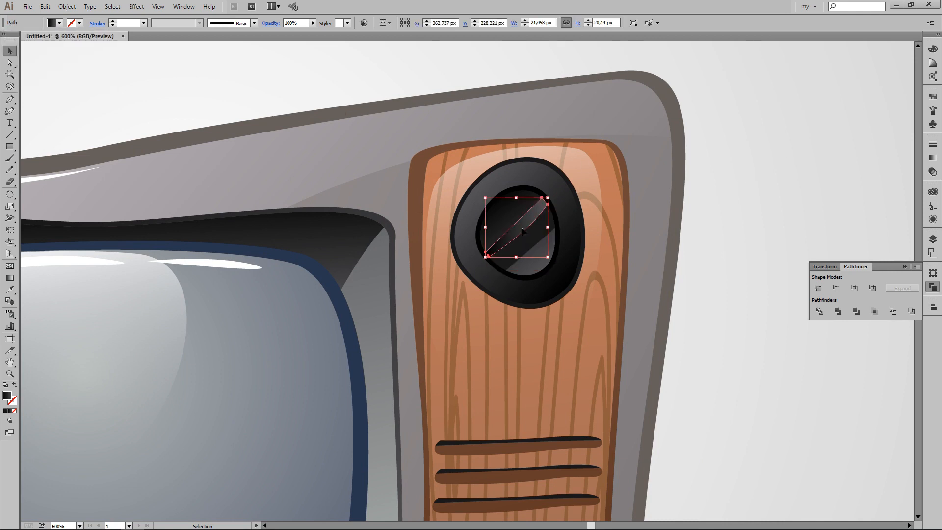
key("g")
left_click_drag(503, 213, 523, 235)
key("v")
left_click(713, 219)
left_click_drag(713, 219, 709, 204)
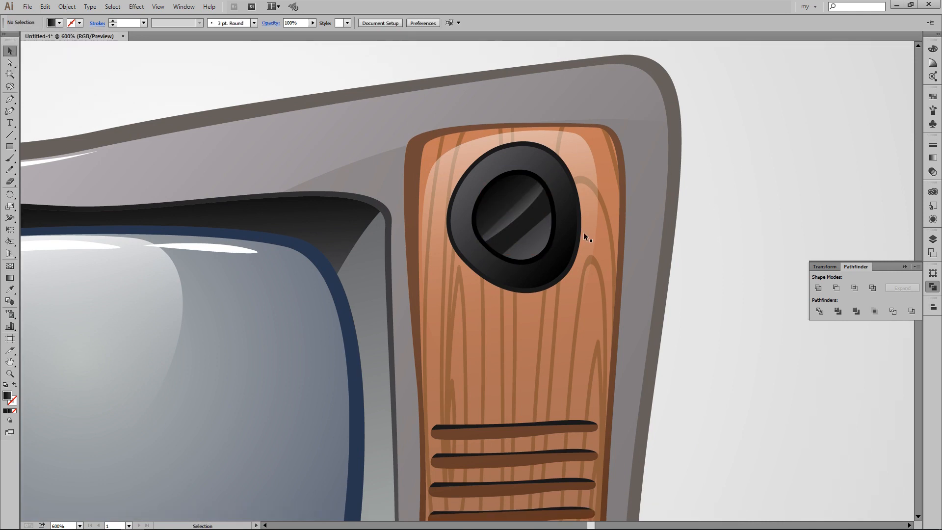
Step: Draw a closed shape with the Pen tool over the lower-right side of the knob's diagonal bar
left_click(565, 195)
left_click_drag(485, 263, 485, 274)
left_click(557, 256)
left_click(564, 194)
key("v")
left_click(545, 200)
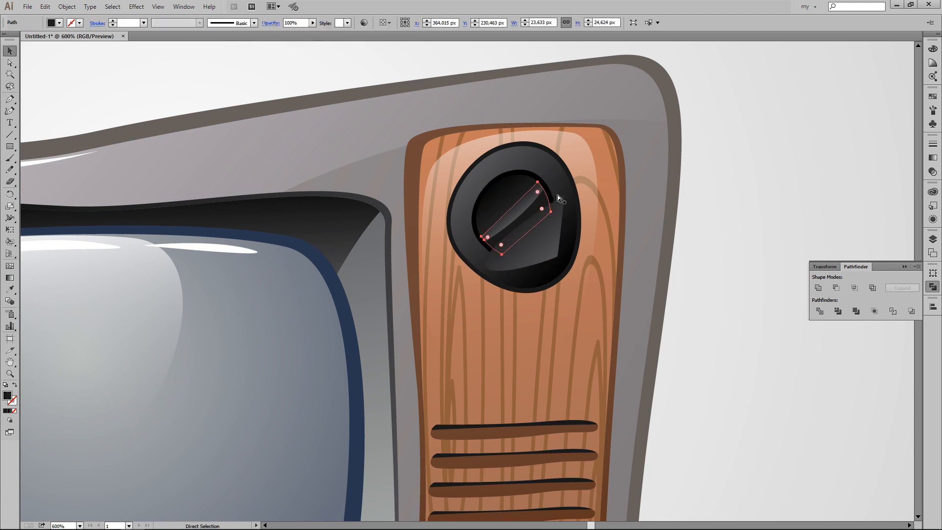
Step: Intersect the drawn shape with a copy of the diagonal bar to form a black shadow along its lower side
key("ctrl+c")
key("ctrl+f")
left_click(552, 233, "shift")
left_click(854, 290)
left_click(756, 165)
key("ctrl+minus")
key("ctrl+minus")
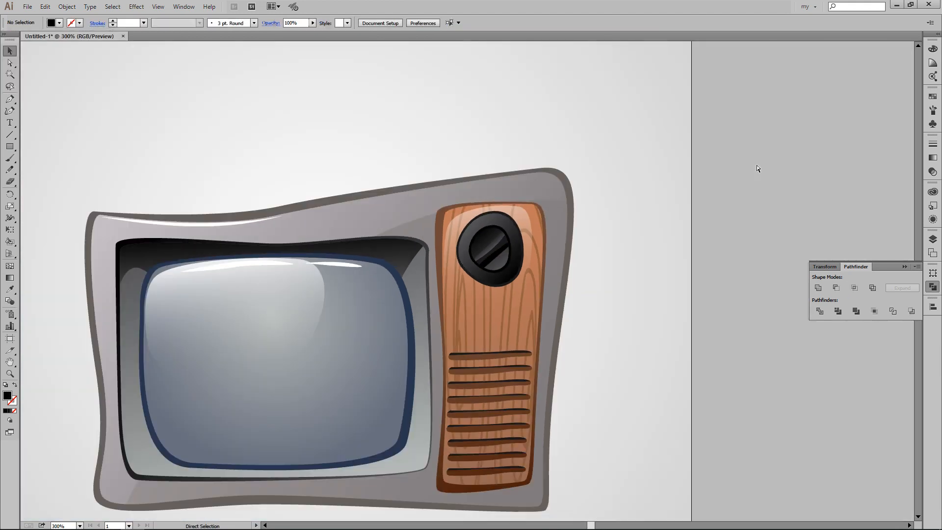
Step: Duplicate the black shape around the knob's center and shrink the copy to a dot about 2.1 by 2.4 px
key("ctrl+plus")
key("ctrl+plus")
key("ctrl+plus")
left_click(575, 165)
key("ctrl+c")
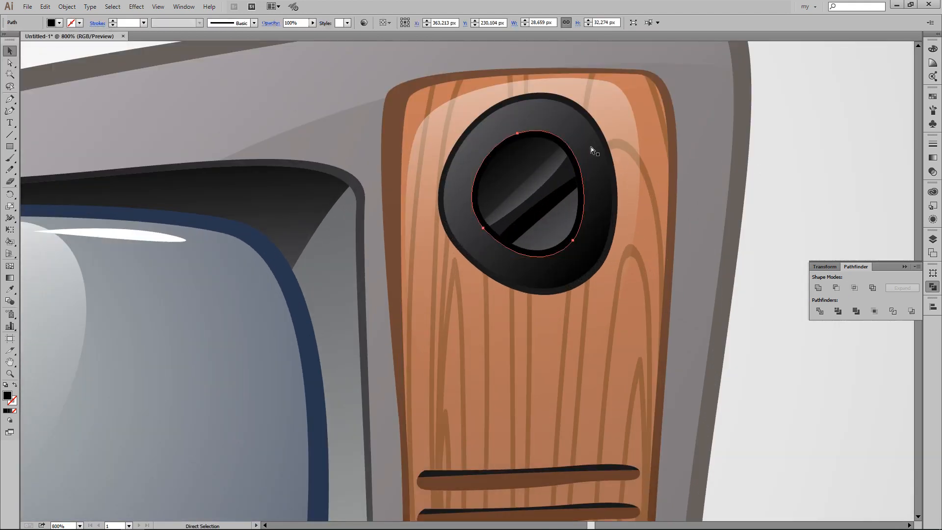
key("ctrl+f")
left_click_drag(564, 148, 701, 106)
left_click_drag(723, 216, 619, 98)
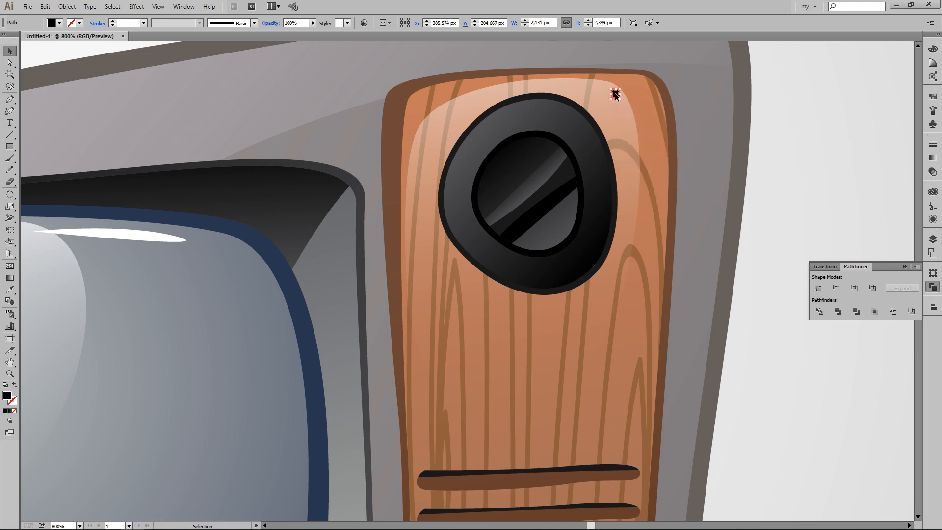
Step: Distribute copies of the small black dot around the knob's ring, seven dots in all
left_click(781, 140)
left_click_drag(510, 119, 562, 120)
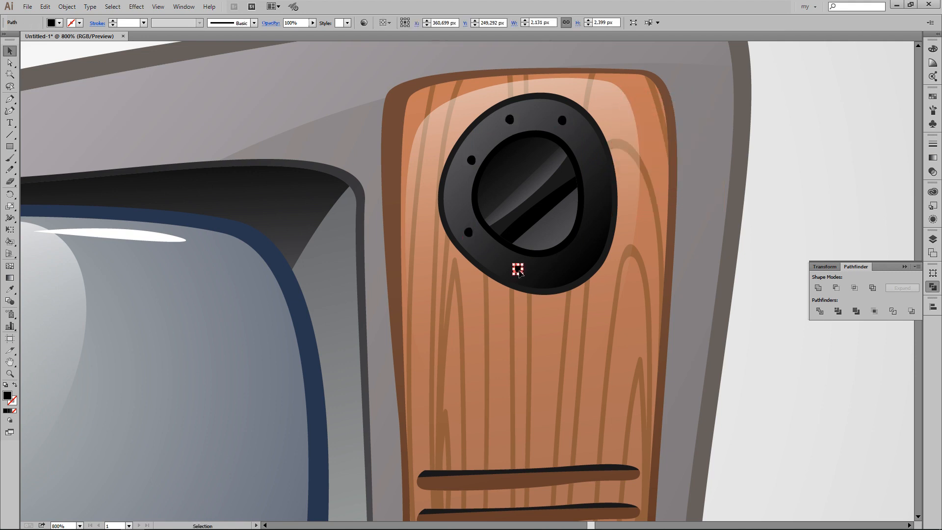
left_click_drag(598, 195, 597, 197)
left_click(780, 162)
key("ctrl+minus")
key("ctrl+minus")
key("ctrl+minus")
key("ctrl+minus")
left_click_drag(523, 327, 588, 286)
key("ctrl+minus")
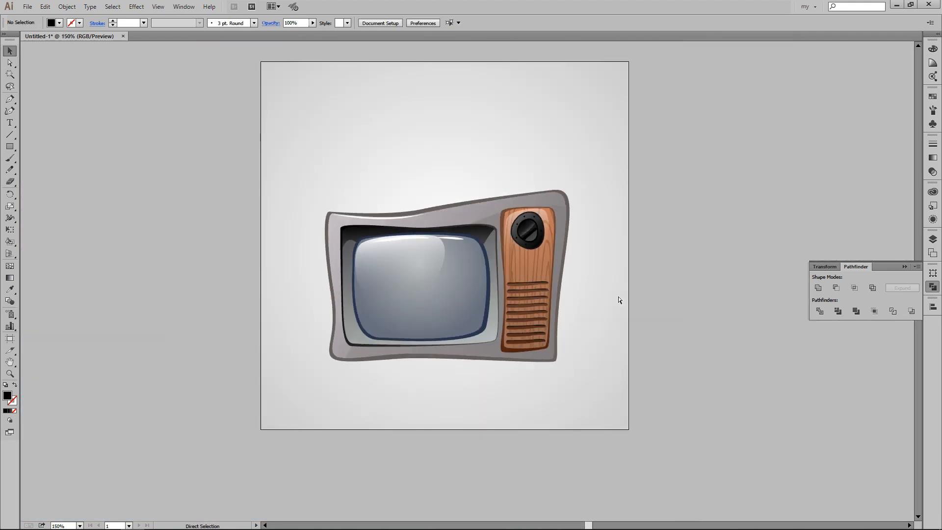
Step: Change the light gradient stop of the knob's ring to a grey swatch
key("ctrl+plus")
key("ctrl+plus")
key("ctrl+plus")
key("ctrl+plus")
left_click(537, 130)
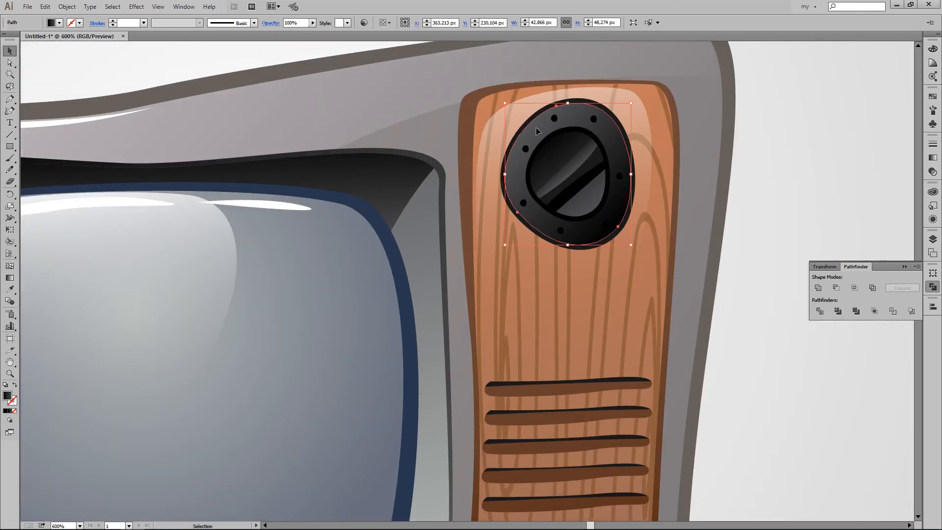
left_click(933, 158)
double_click(904, 214)
left_click(776, 266)
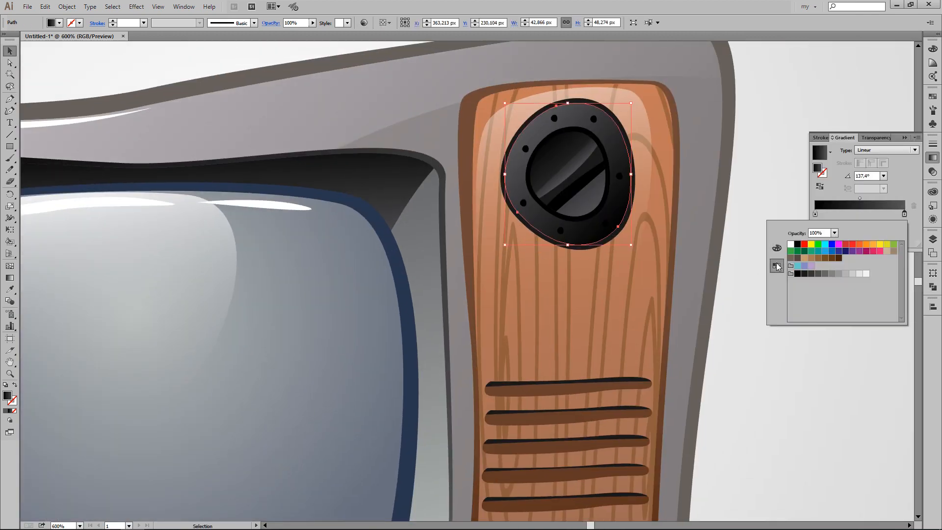
left_click(831, 274)
Step: Fill the knob's outer outline with black and shift it 0.5 px down and to the right
left_click(606, 120)
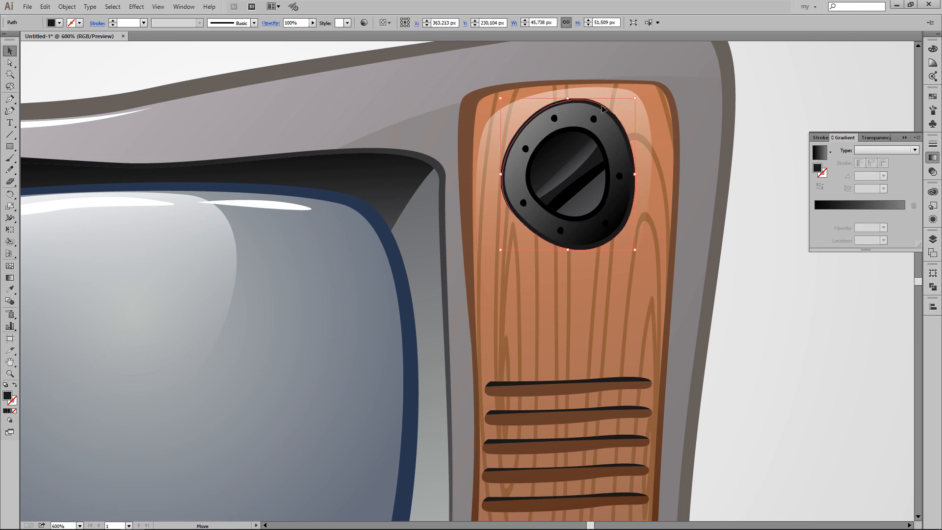
left_click(59, 22)
left_click(27, 40)
left_click(765, 248)
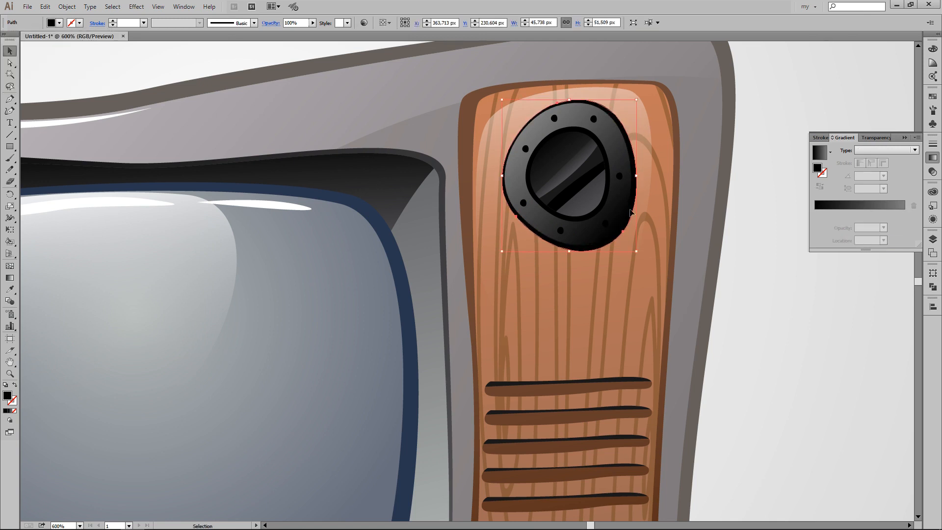
Step: Set the dark gradient stop of the knob's ring to a near-black grey swatch
left_click(617, 204)
double_click(815, 214)
left_click(810, 273)
left_click(804, 274)
left_click(738, 230)
left_click(742, 227)
key("ctrl+minus")
key("ctrl+minus")
key("ctrl+minus")
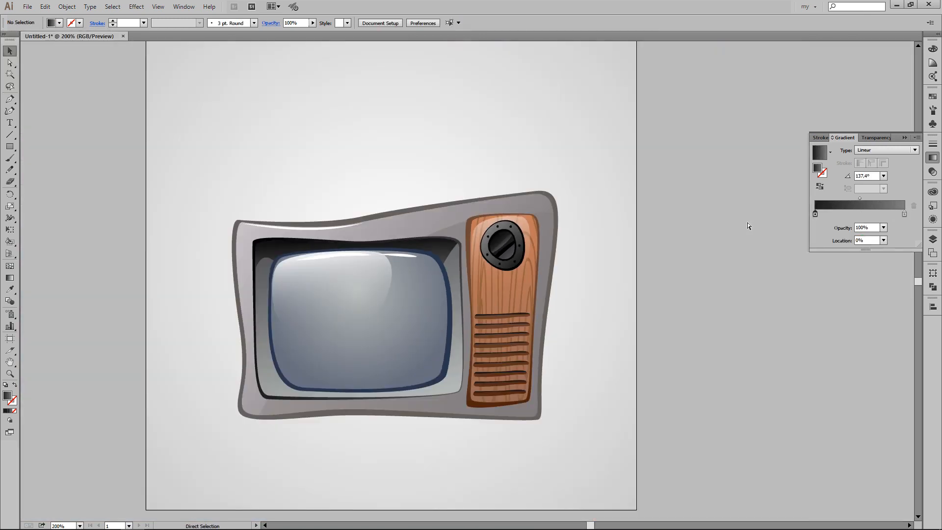
Step: Tint the light gradient stop of the knob's ring to a warm pinkish grey
key("ctrl+plus")
key("ctrl+plus")
key("ctrl+plus")
left_click(619, 206)
double_click(904, 213)
left_click(777, 248)
left_click_drag(847, 254, 852, 254)
left_click(825, 352)
Step: Apply the ring's warm gradient to the knob's center and to the bar's highlight sliver with the Eyedropper
left_click(565, 153)
key("i")
left_click(615, 142)
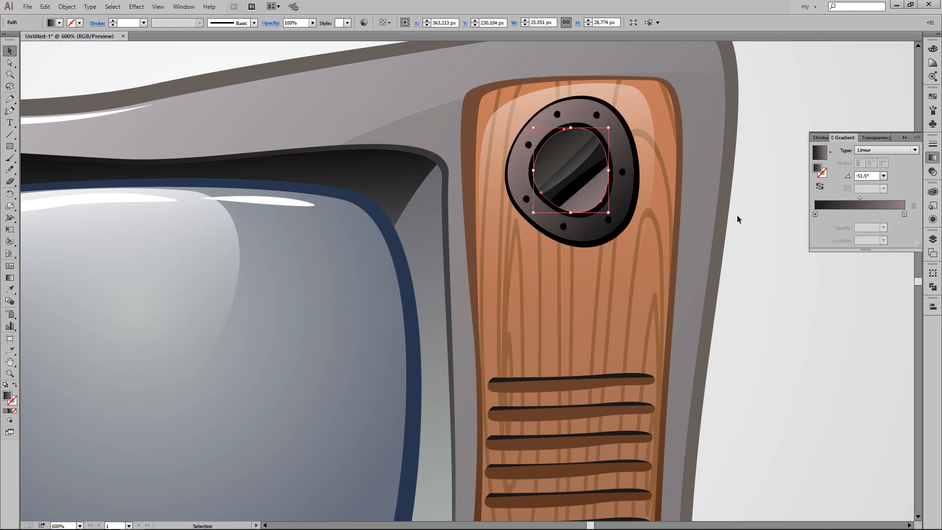
scroll(739, 219, "up", 1)
left_click(566, 195)
left_click(577, 130)
key("v")
left_click(771, 256)
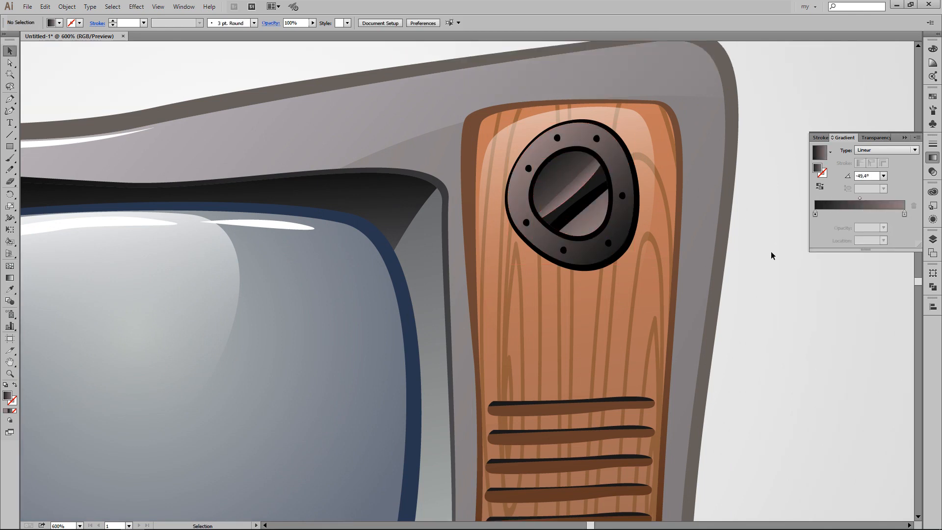
left_click(581, 147)
left_click(803, 303)
Step: Place a copy of the knob's outer outline behind it, offset slightly down and to the right
key("ctrl+minus")
key("ctrl+minus")
key("ctrl+minus")
key("ctrl+equal")
key("ctrl+equal")
key("ctrl+equal")
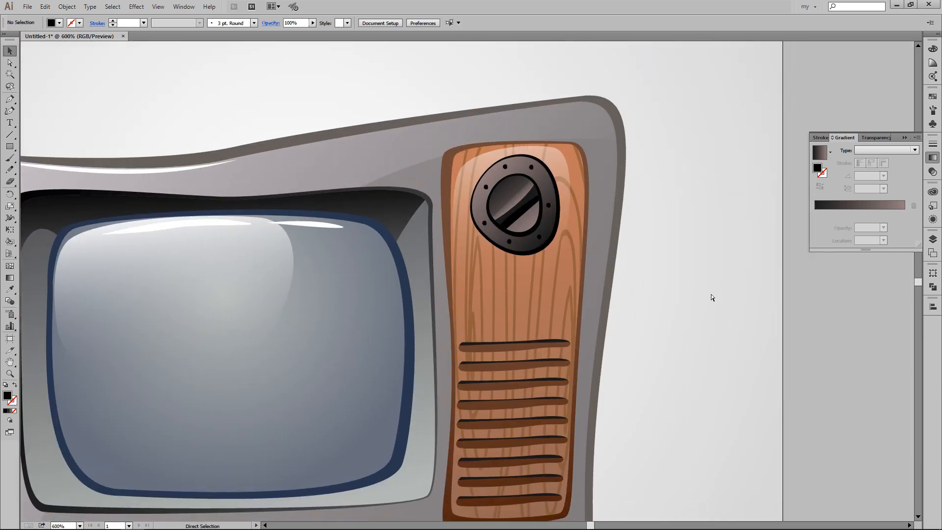
key("ctrl+equal")
left_click(594, 123)
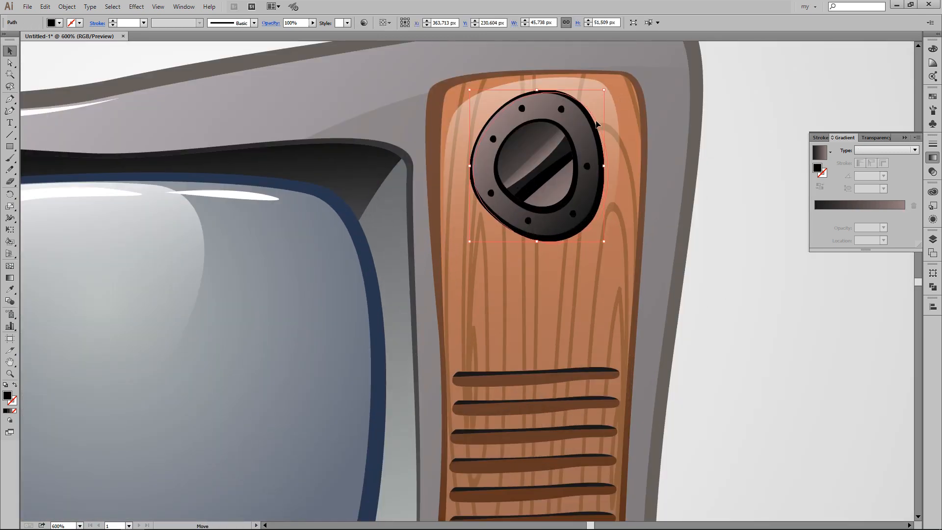
left_click_drag(596, 124, 599, 126)
Step: Fill the offset outline copy with a light peach color as a rim highlight on the wood
left_click(59, 22)
left_click(62, 53)
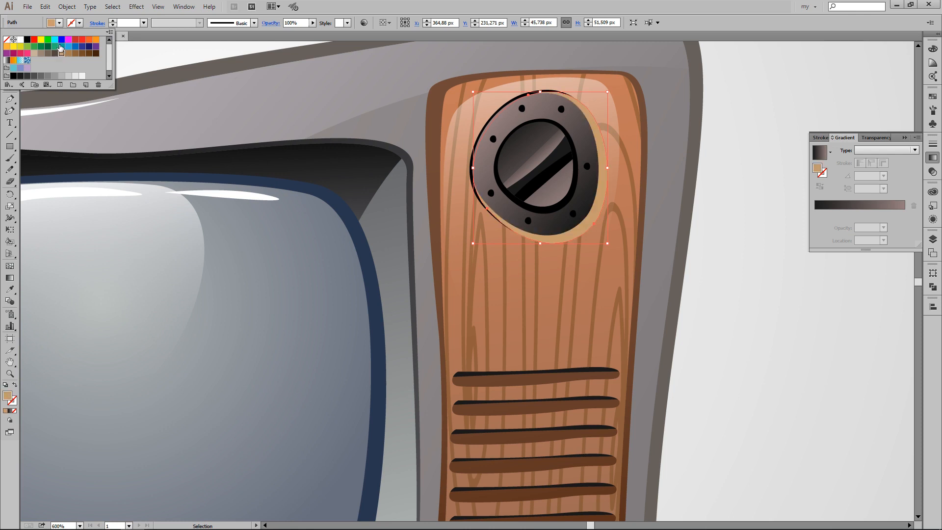
left_click(60, 24)
left_click(60, 24)
double_click(8, 396)
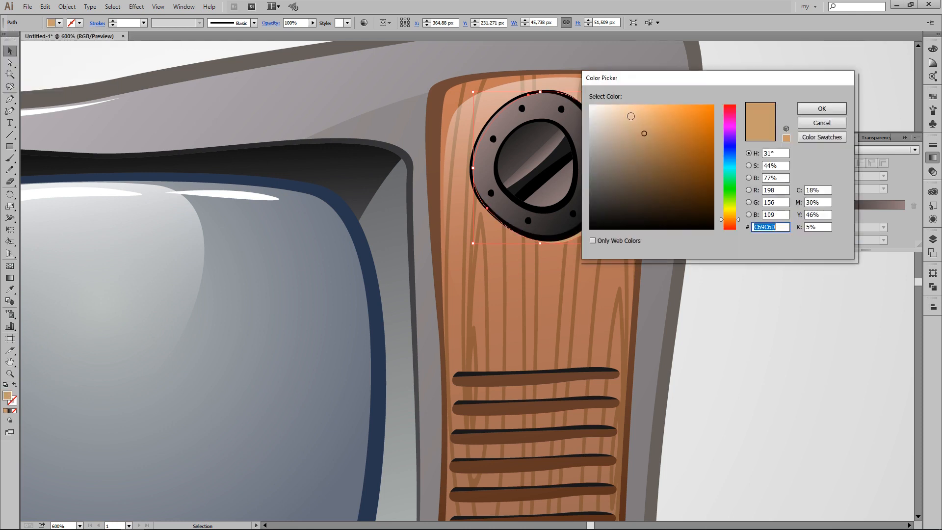
left_click(629, 115)
left_click(821, 109)
left_click(747, 118, "ctrl")
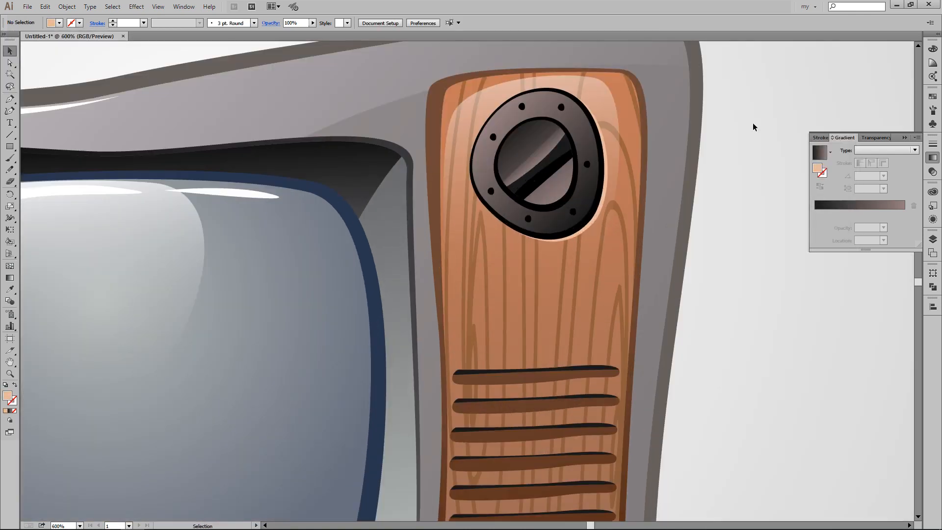
Step: Create a small second knob from scaled-down copies of the ring and center, placed just above the speaker slots
left_click(538, 127)
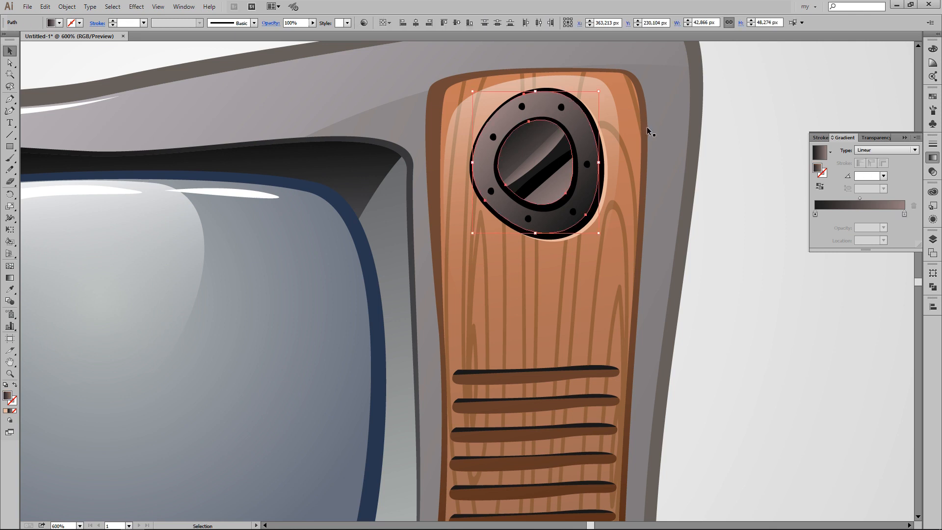
left_click_drag(643, 213, 644, 216)
left_click_drag(696, 338, 617, 248)
left_click_drag(585, 231, 575, 326)
left_click_drag(768, 305, 739, 288)
left_click(738, 287)
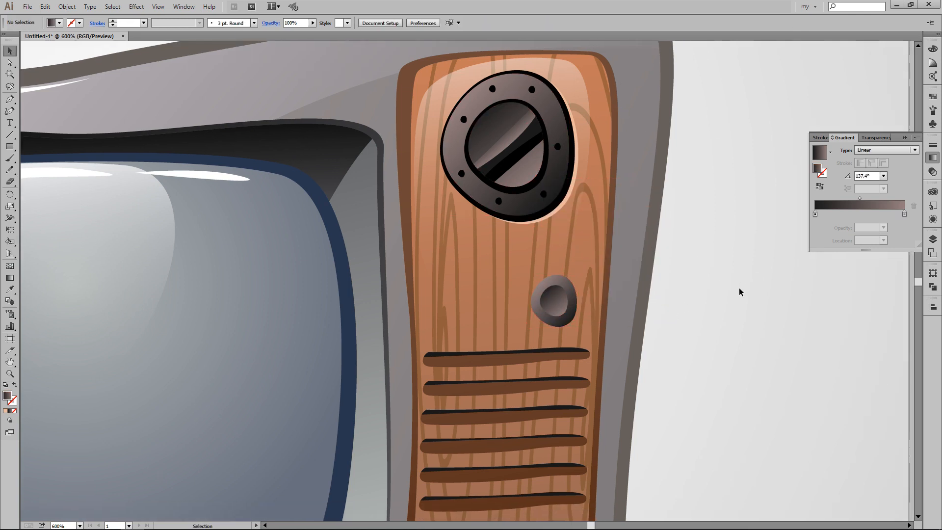
Step: Add a black outline behind the small knob from a copy of its ring enlarged to about 16.7 by 18.8 px
key("ctrl+plus")
left_click(555, 302)
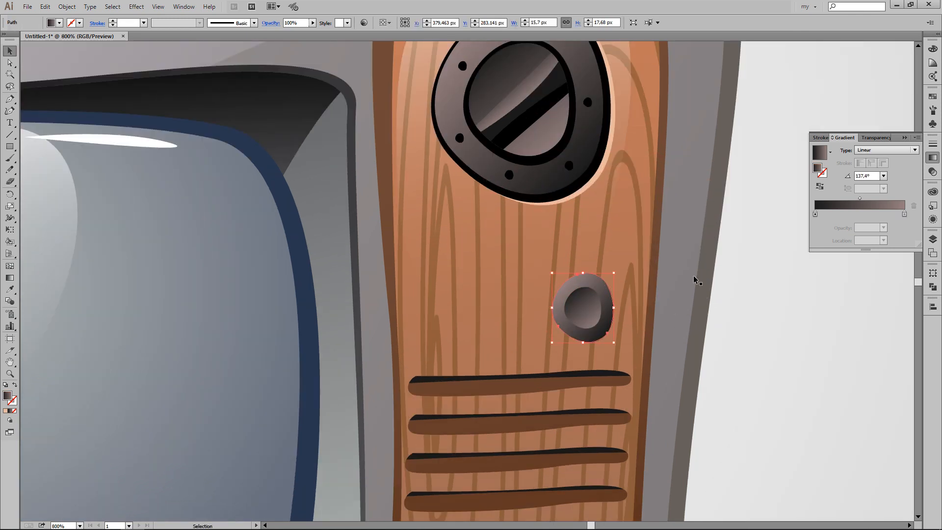
left_click(58, 23)
left_click(30, 40)
left_click(777, 282)
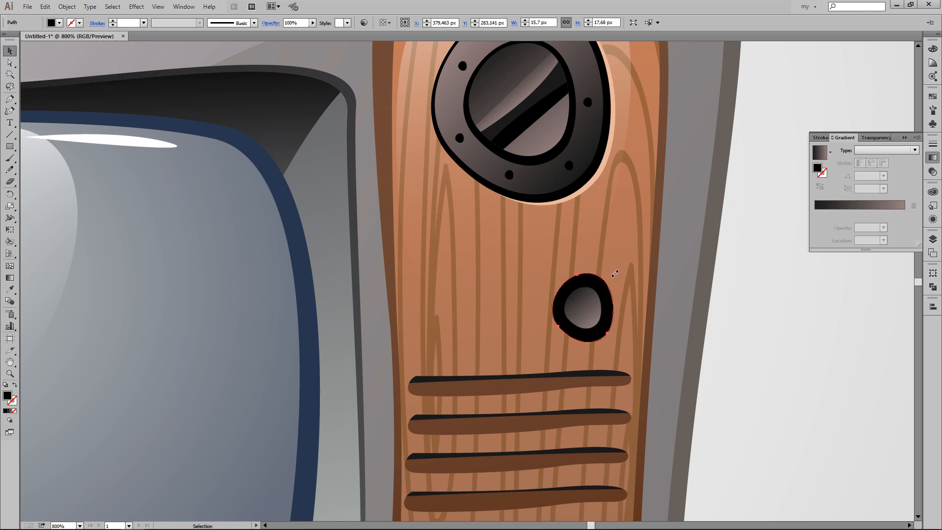
key("period")
key("v")
key("ctrl+plus")
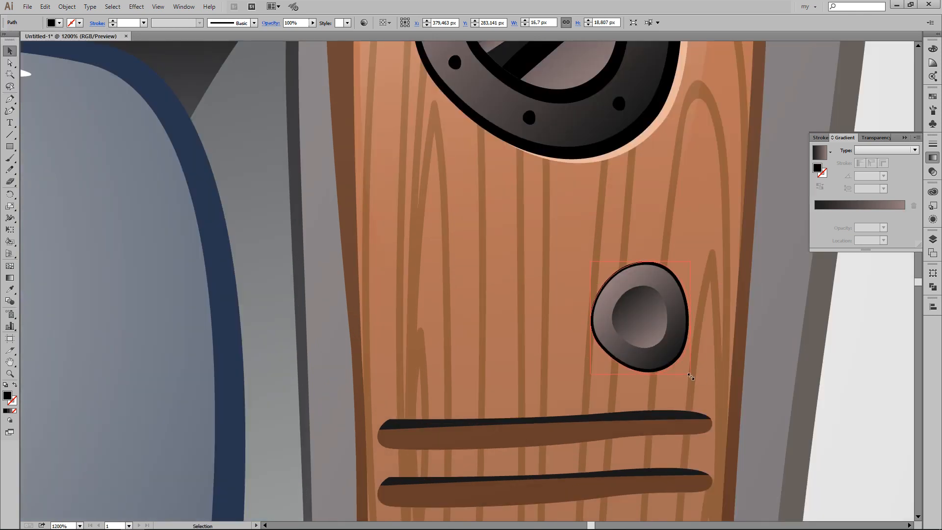
Step: Redraw the gradient of the small knob's center diagonally from its upper left to its lower right
left_click(635, 313)
key("g")
left_click_drag(603, 266, 600, 265)
left_click_drag(645, 319, 659, 338)
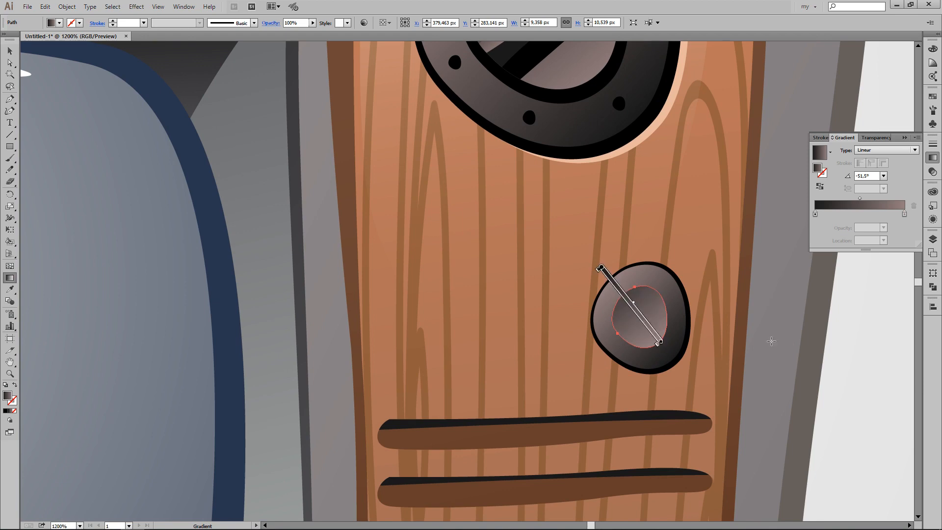
key("v")
left_click(858, 353)
Step: Select the parts of the small knob and rotate them slightly
key("ctrl+minus")
key("ctrl+minus")
left_click_drag(668, 290, 662, 312)
left_click_drag(687, 263, 496, 358)
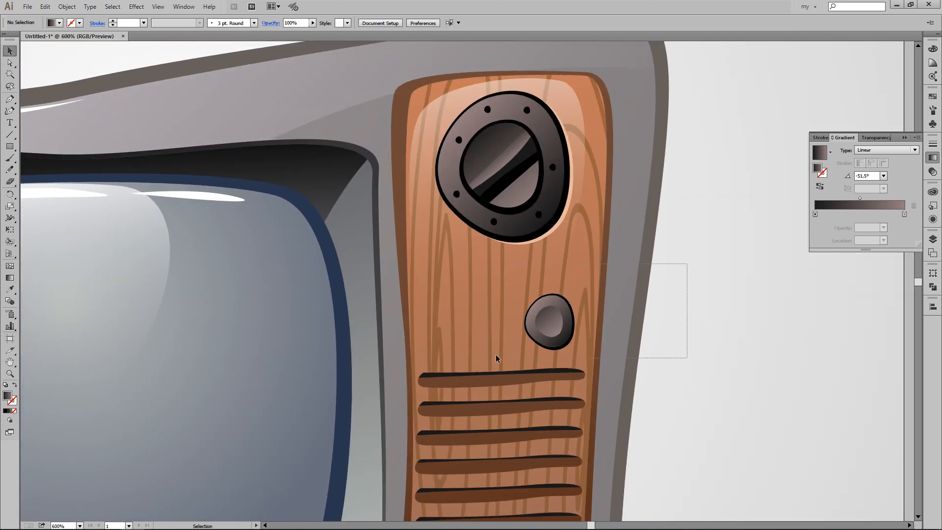
left_click(551, 293)
left_click(549, 317, "shift")
left_click(755, 315)
key("ctrl+minus")
key("ctrl+minus")
Step: Fill the small knob's center with the solid warm light grey AAA39B
key("ctrl+plus")
key("ctrl+plus")
key("ctrl+plus")
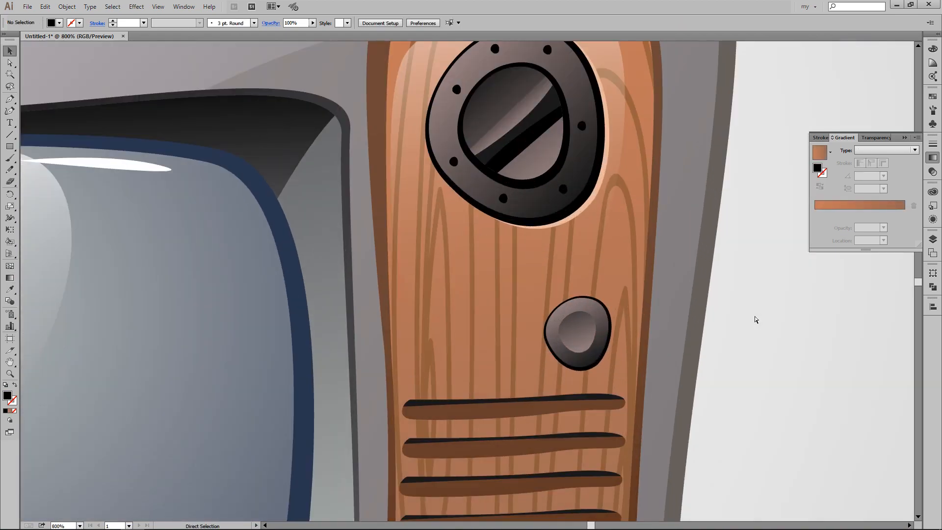
key("ctrl+plus")
left_click(578, 332)
left_click(59, 23)
left_click(61, 53)
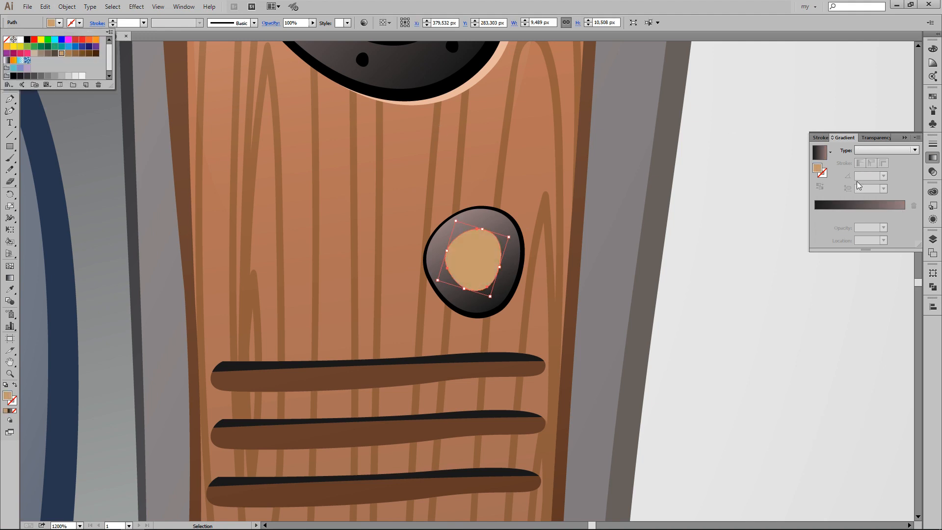
left_click(34, 53)
left_click(55, 76)
double_click(8, 397)
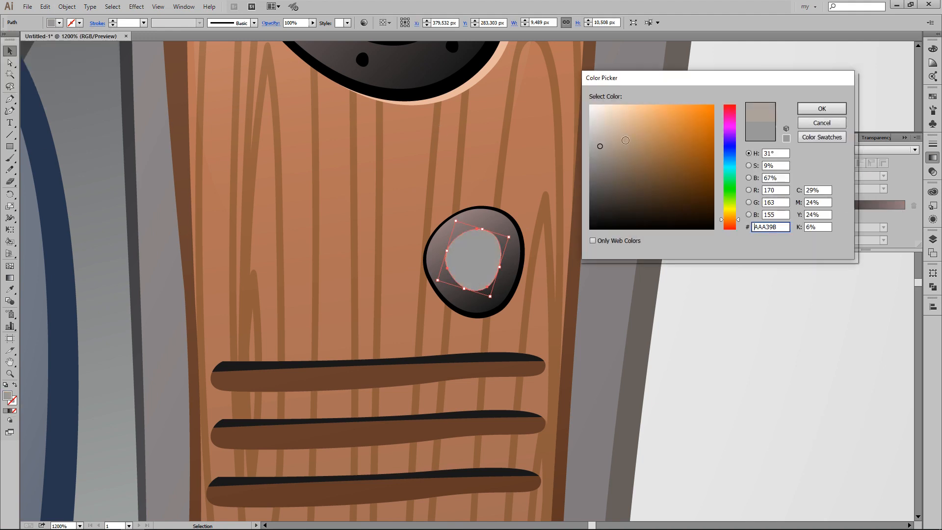
left_click(820, 108)
left_click(765, 172)
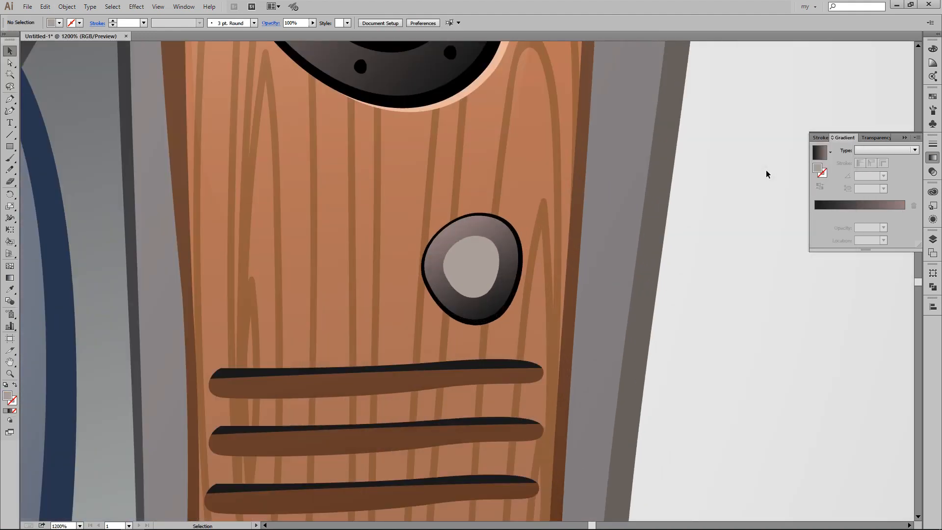
Step: Draw a narrow wedge with the Pen tool from the small knob's top edge toward its center and fill it black
key("ctrl+plus")
key("ctrl+plus")
left_click(474, 195)
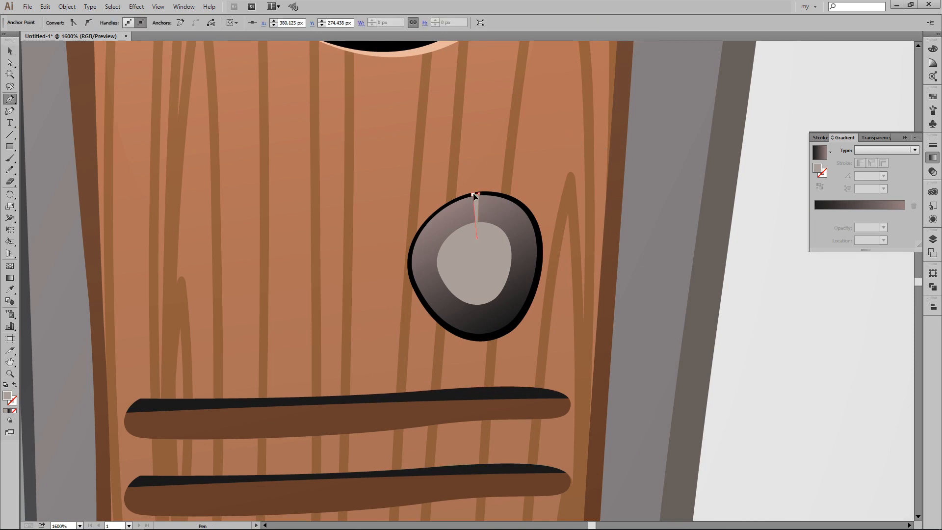
left_click(59, 22)
left_click(27, 36)
left_click(670, 227)
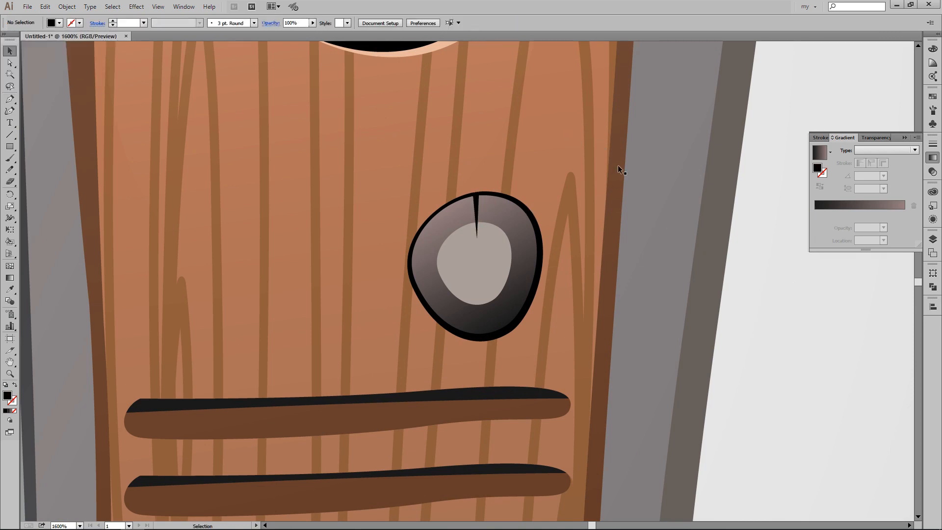
Step: Copy and rotate the black wedge around the small knob's ring so that six wedges divide it
left_click(476, 213)
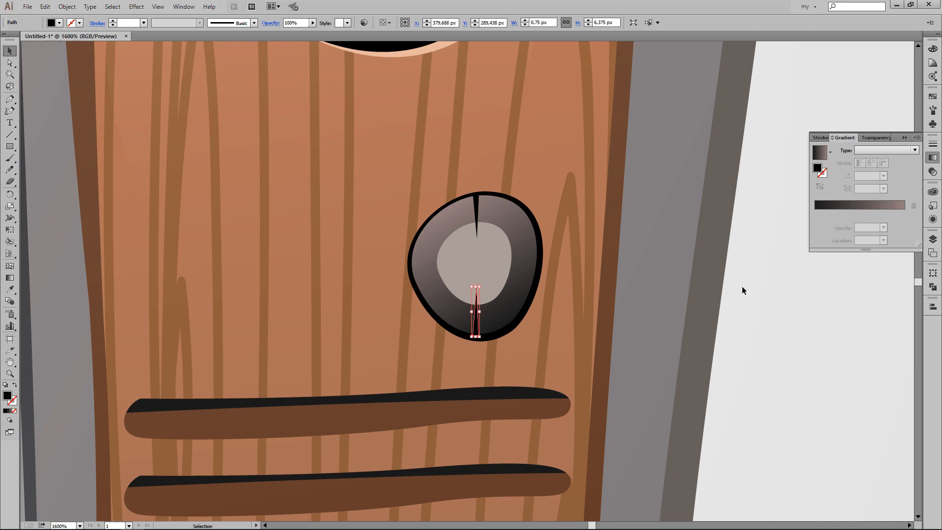
left_click(477, 211, "shift")
key("a")
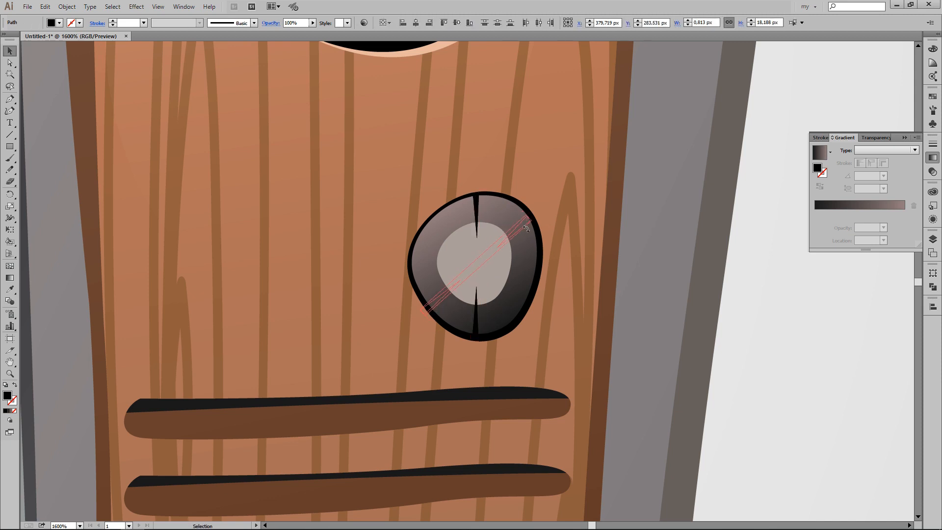
left_click(584, 276)
left_click_drag(529, 308, 516, 291)
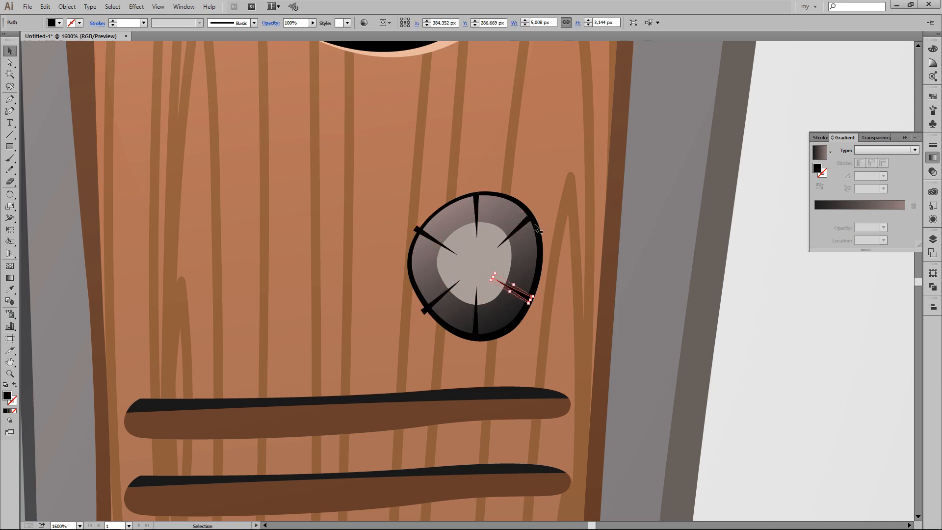
left_click_drag(440, 297, 444, 293)
Step: Bring the small knob's grey center in front of the wedges
left_click(490, 259)
key("ctrl+shift+bracketright")
left_click(785, 344)
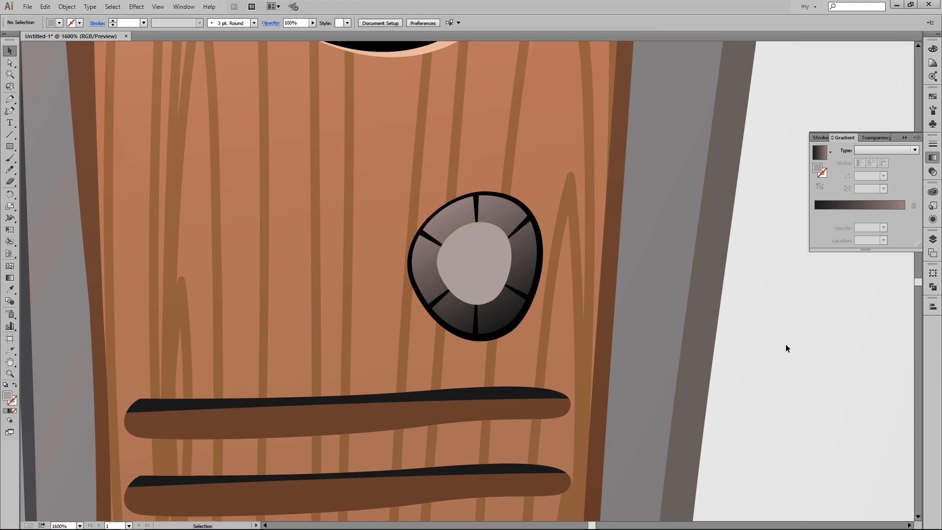
Step: Recolor the small knob's center to a slightly darker warm grey
key("ctrl+minus")
key("ctrl+minus")
key("ctrl+minus")
key("ctrl+minus")
key("ctrl+minus")
key("ctrl+minus")
key("ctrl+plus")
left_click_drag(589, 230, 695, 210)
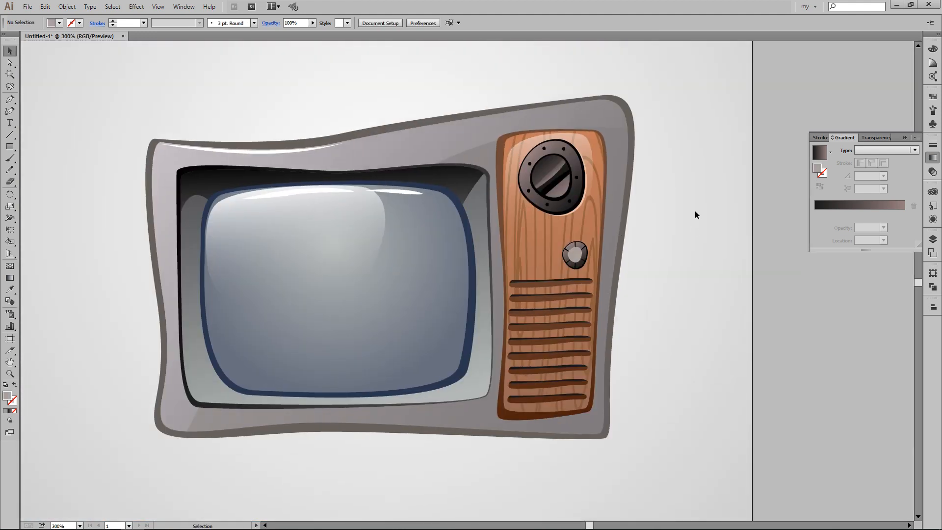
key("ctrl+plus")
key("ctrl+plus")
left_click(682, 226)
double_click(8, 396)
left_click(605, 153)
left_click(809, 110)
left_click(796, 113)
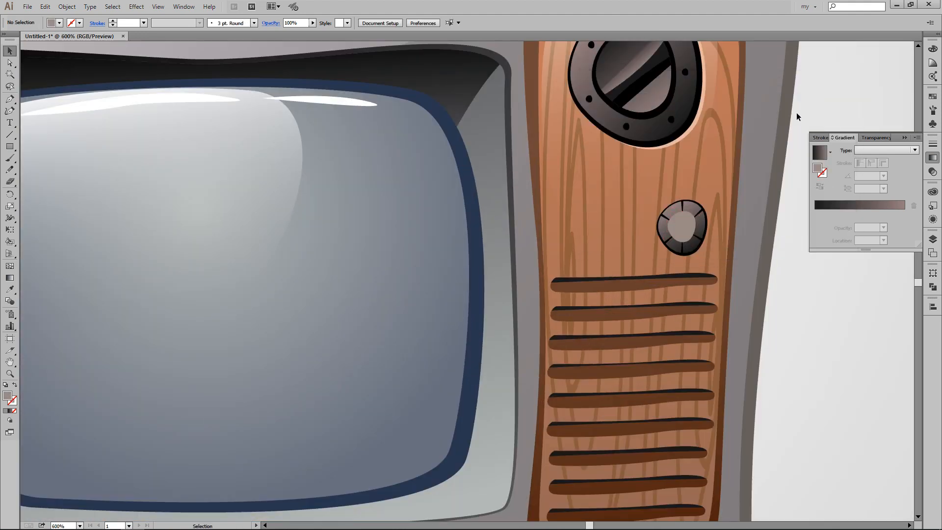
Step: Add a slightly enlarged black copy behind the small knob's grey center, about 9.5 × 10.5 px, as a thin outline
scroll(763, 239, "up", 2)
left_click_drag(648, 288, 582, 330)
left_click(557, 254)
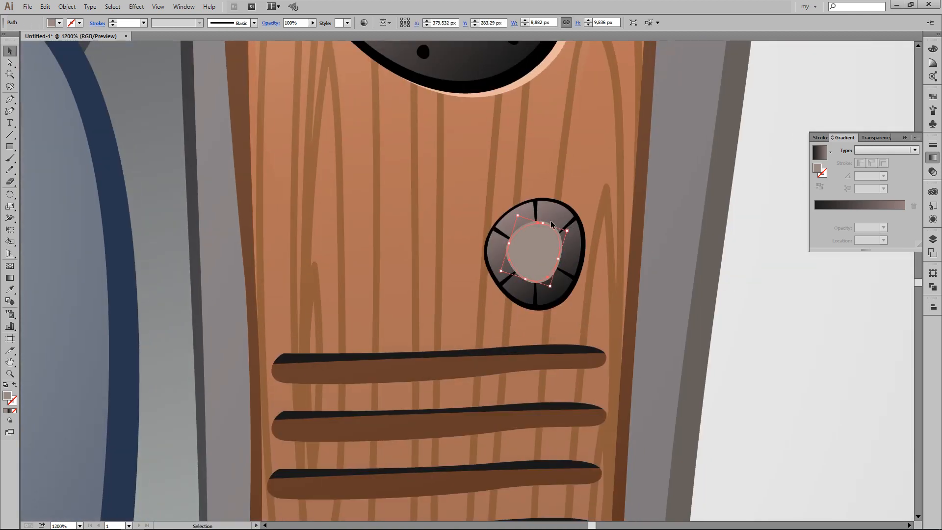
left_click_drag(551, 225, 553, 221)
left_click(59, 22)
left_click(553, 290)
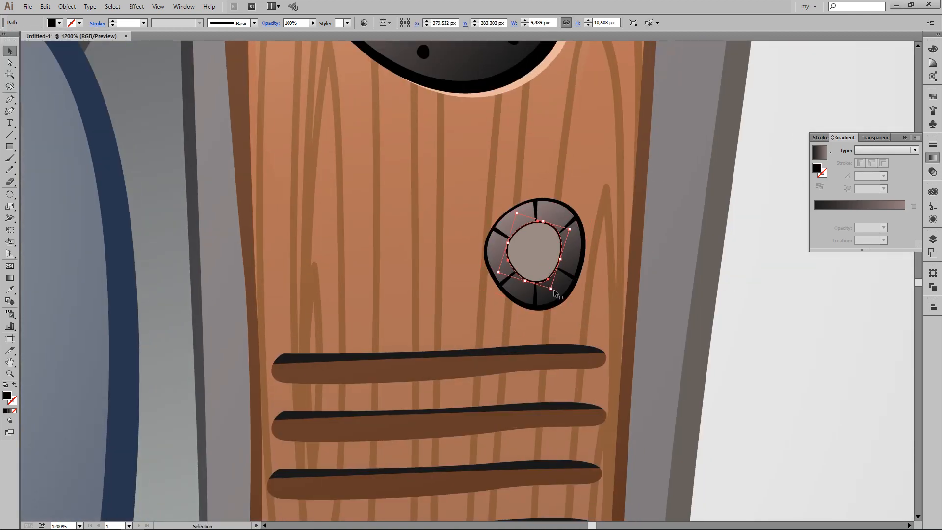
left_click(764, 289)
key("ctrl+minus")
key("ctrl+minus")
key("ctrl+minus")
left_click_drag(764, 289, 798, 298)
Step: Duplicate the small knob's black outline, offset it right and down, fill it with the large knob's peach highlight color and send it behind
key("ctrl+plus")
key("ctrl+plus")
key("ctrl+plus")
left_click_drag(685, 247, 606, 234)
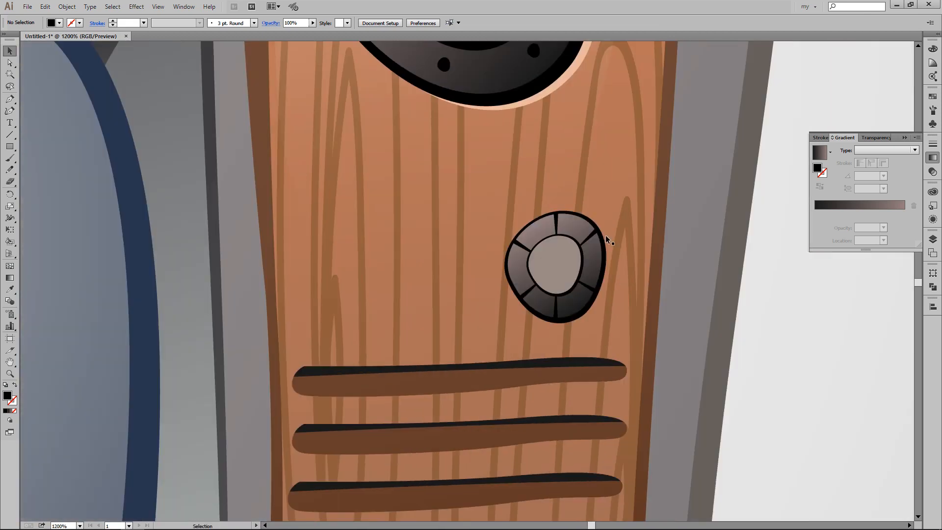
left_click(603, 238)
key("ctrl+c")
key("ctrl+f")
key("Right")
key("Right")
key("Down")
key("Down")
key("Down")
key("i")
left_click(570, 73)
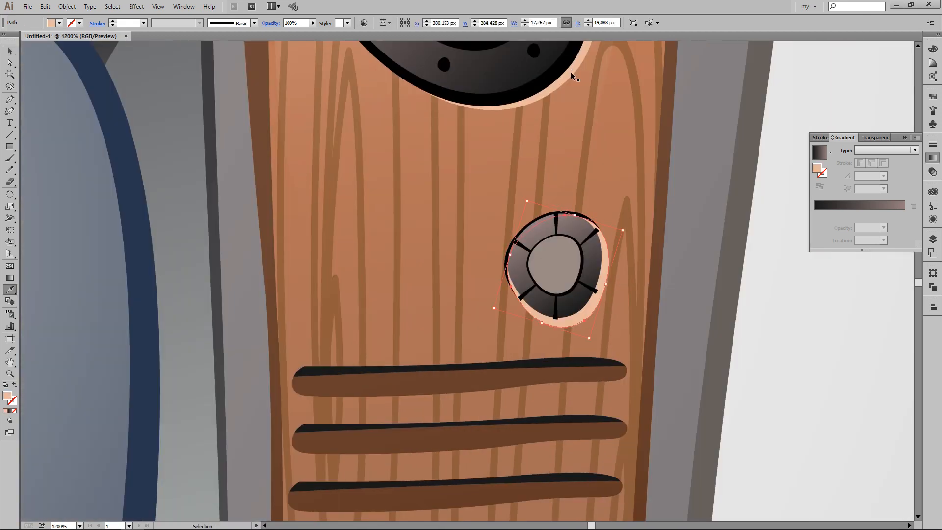
key("ctrl+[")
key("v")
left_click(776, 323)
key("ctrl+minus")
key("ctrl+minus")
key("ctrl+minus")
Step: Select all parts of the small knob and group them
key("ctrl+plus")
key("ctrl+plus")
key("ctrl+plus")
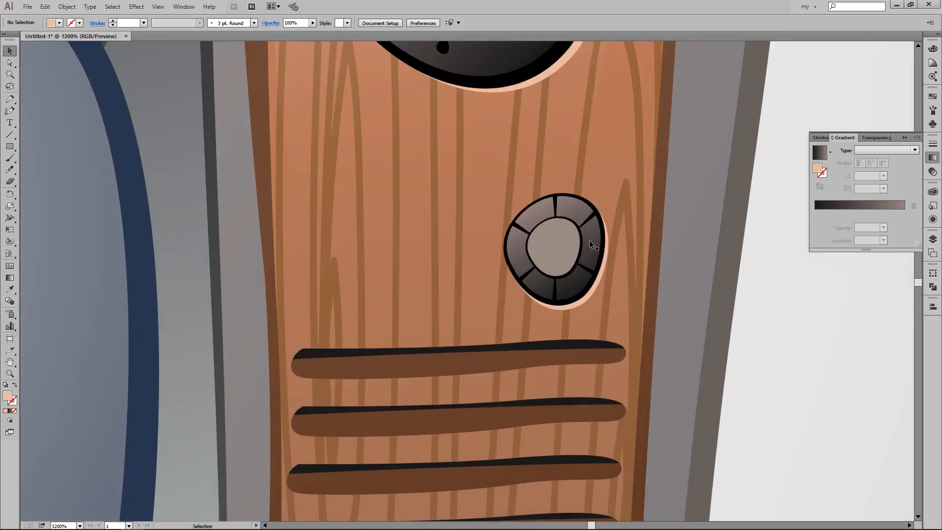
left_click(555, 206)
key("ctrl+plus")
left_click(634, 181, "shift")
left_click(624, 199, "shift")
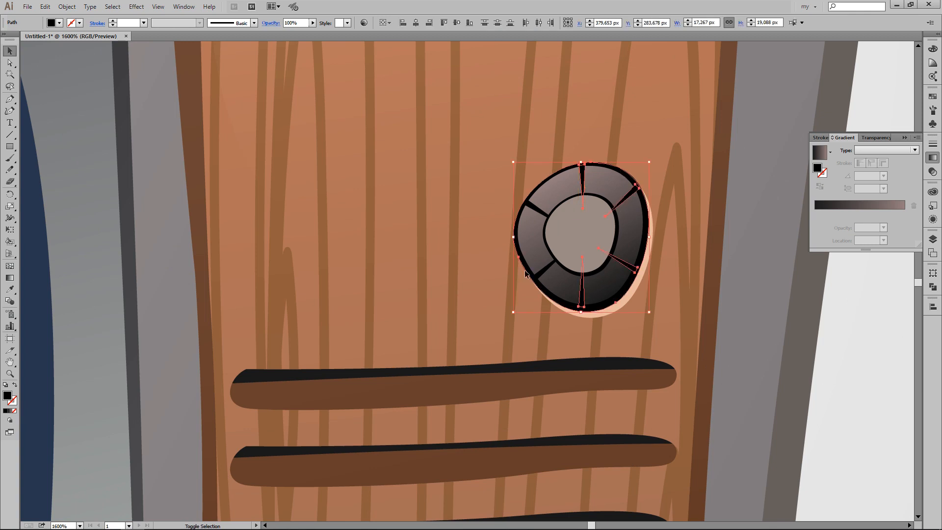
key("ctrl+g")
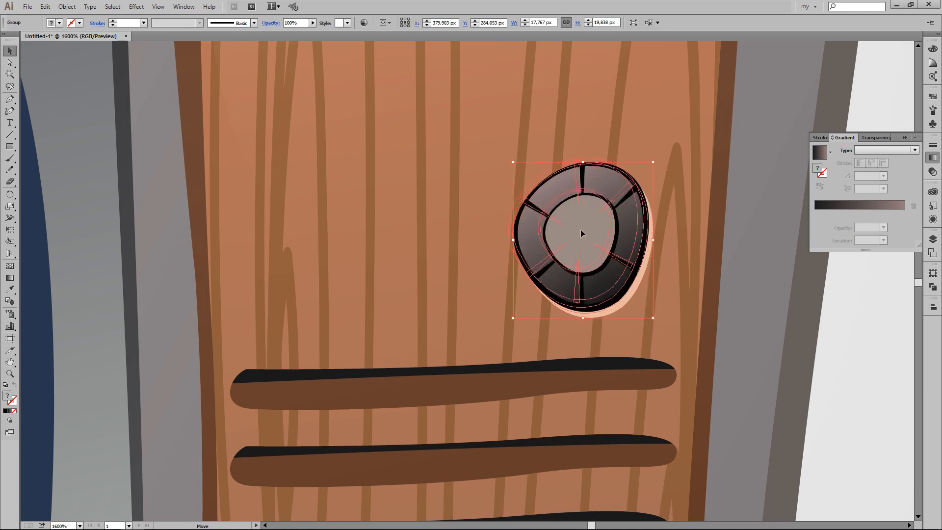
Step: Copy the small knob to the left side of the wood panel, scale the copy down slightly and rotate it
left_click_drag(581, 229, 341, 226)
left_click_drag(414, 313, 403, 294)
left_click(848, 363)
key("ctrl+minus")
key("ctrl+minus")
key("ctrl+minus")
key("ctrl+minus")
key("ctrl+minus")
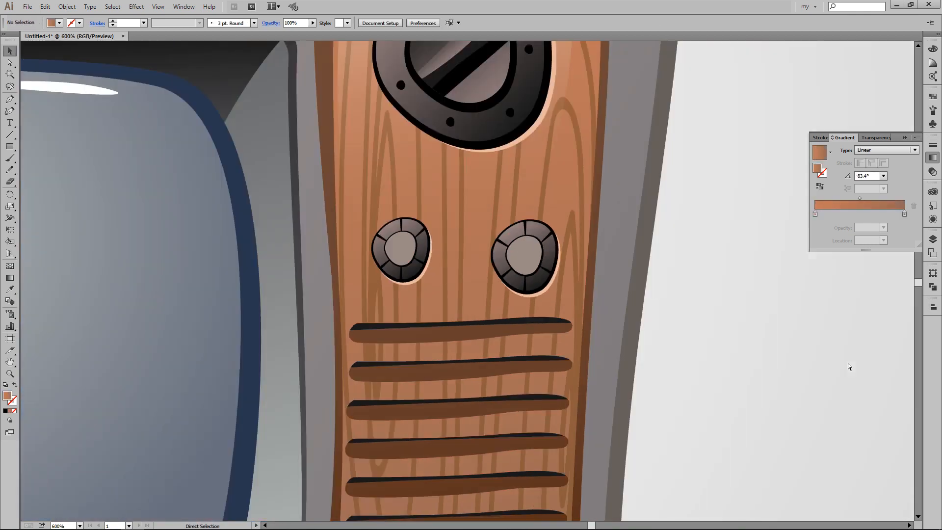
left_click(449, 274)
left_click(600, 276)
left_click_drag(600, 276, 655, 195)
Step: Select the dark upper bands of all the speaker slots by their shared fill and make them pure black
key("ctrl+plus")
left_click(576, 224)
right_click(576, 223)
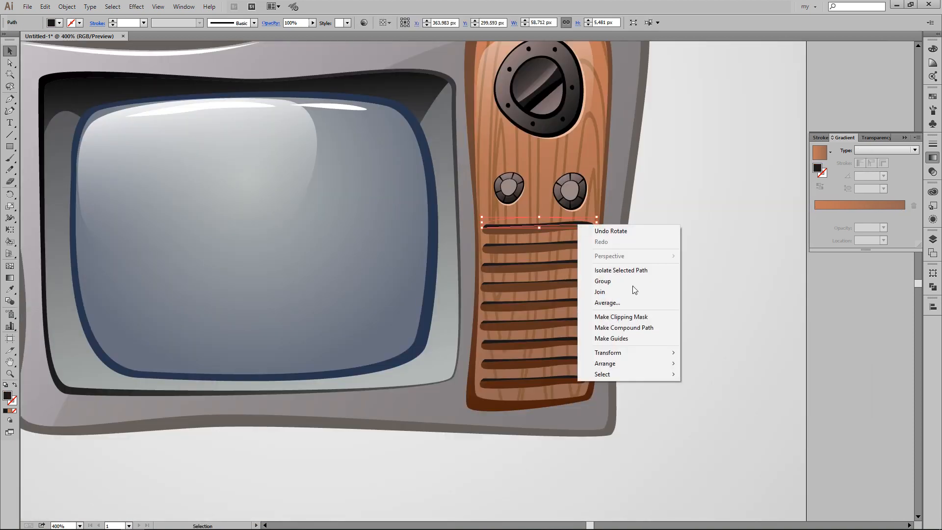
left_click(776, 296)
left_click(112, 6)
mouse_move(215, 104)
left_click(263, 144)
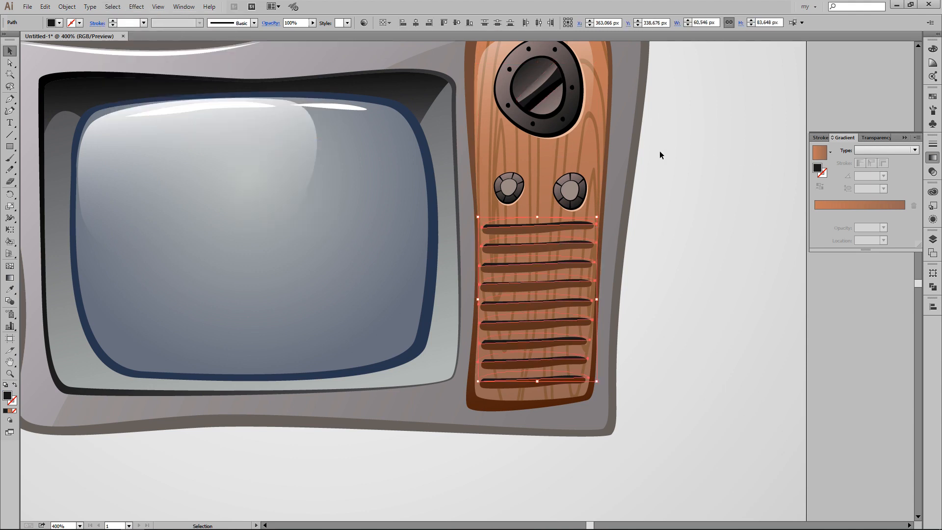
left_click(59, 23)
left_click(30, 39)
left_click(666, 207)
Step: Add a slightly enlarged black copy of the control panel's brown base behind it as an outline
left_click_drag(625, 209, 682, 274)
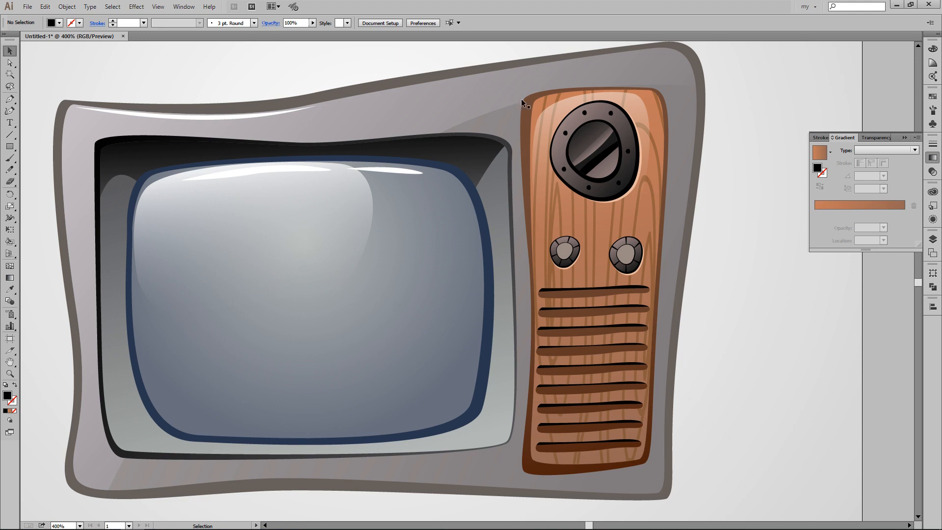
left_click(521, 98)
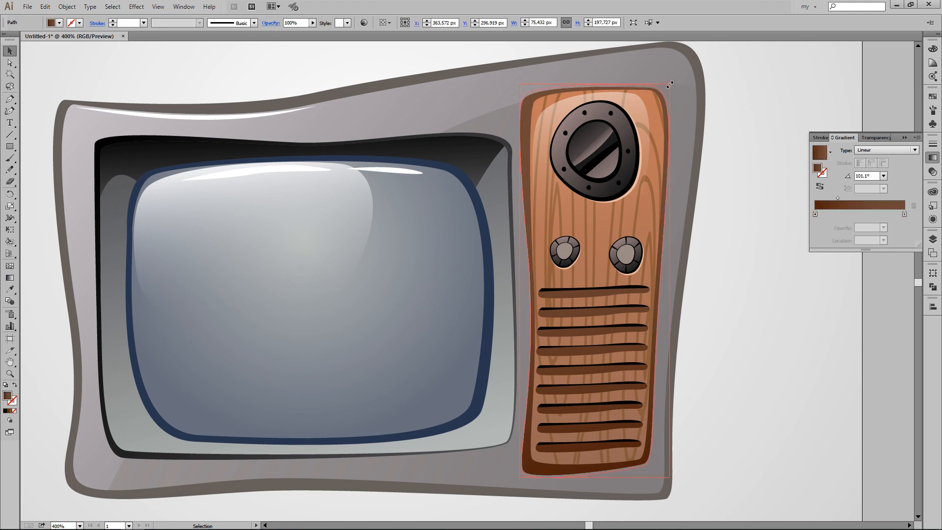
left_click_drag(669, 85, 670, 84)
left_click(59, 23)
left_click(27, 39)
left_click(767, 232)
key("ctrl+[")
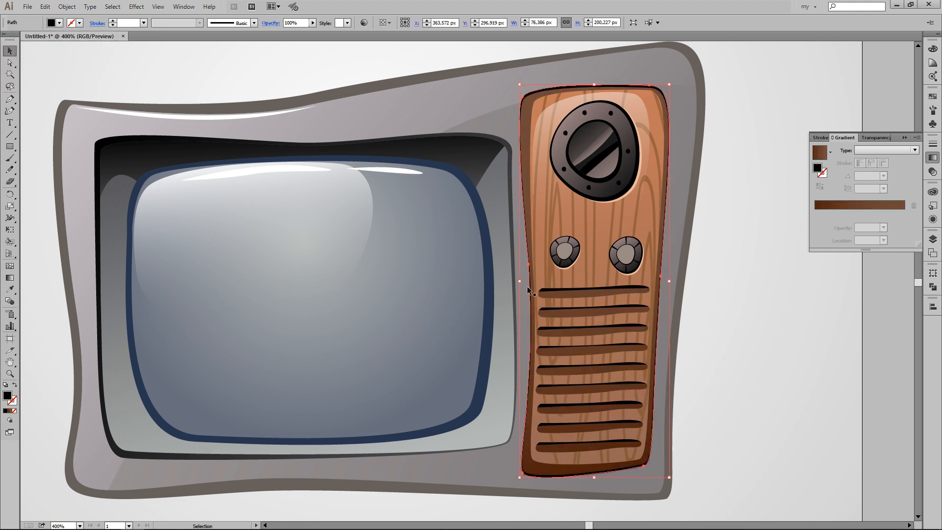
left_click_drag(518, 284, 517, 284)
left_click(761, 294)
Step: Add a slightly enlarged black copy of the television's outer body behind it as an outline
key("ctrl+minus")
left_click(468, 115)
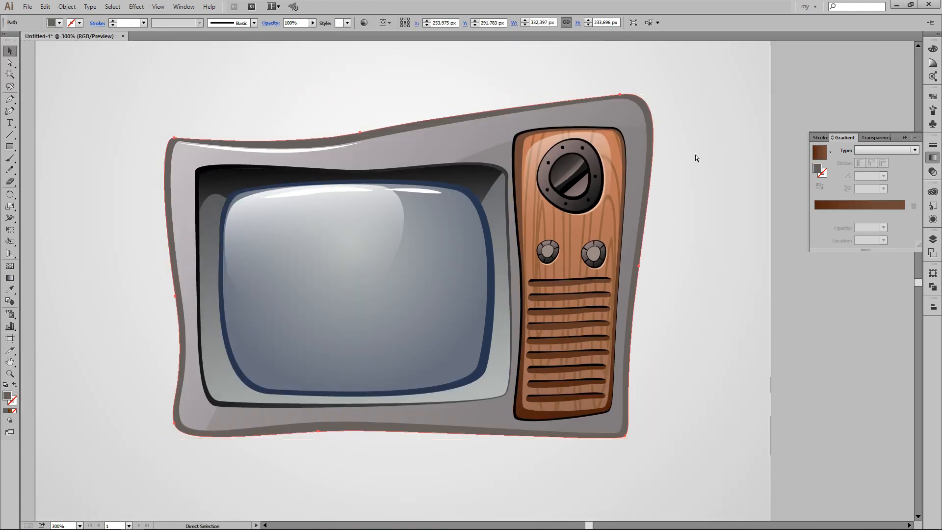
left_click_drag(652, 94, 656, 92)
left_click(60, 23)
left_click(27, 39)
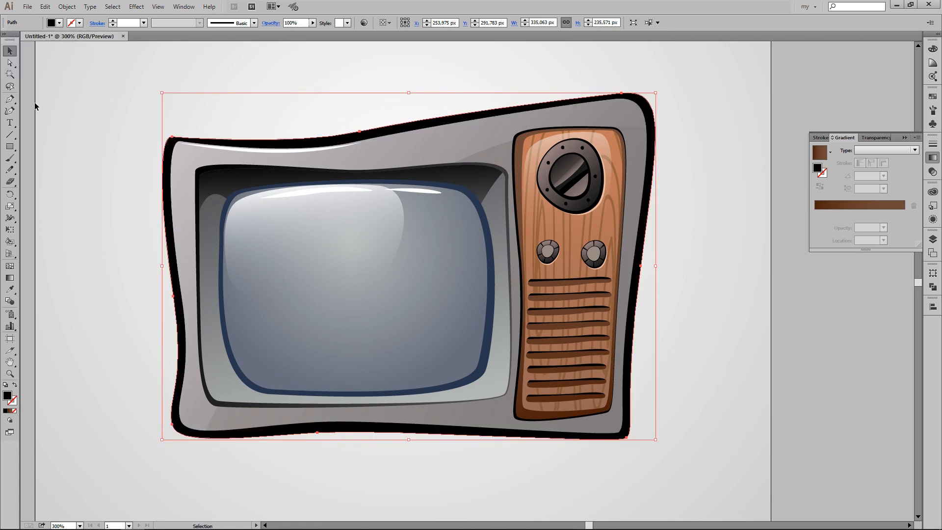
left_click_drag(408, 92, 410, 92)
left_click(702, 219)
key("ctrl+minus")
key("ctrl+minus")
key("ctrl+plus")
key("ctrl+plus")
key("ctrl+plus")
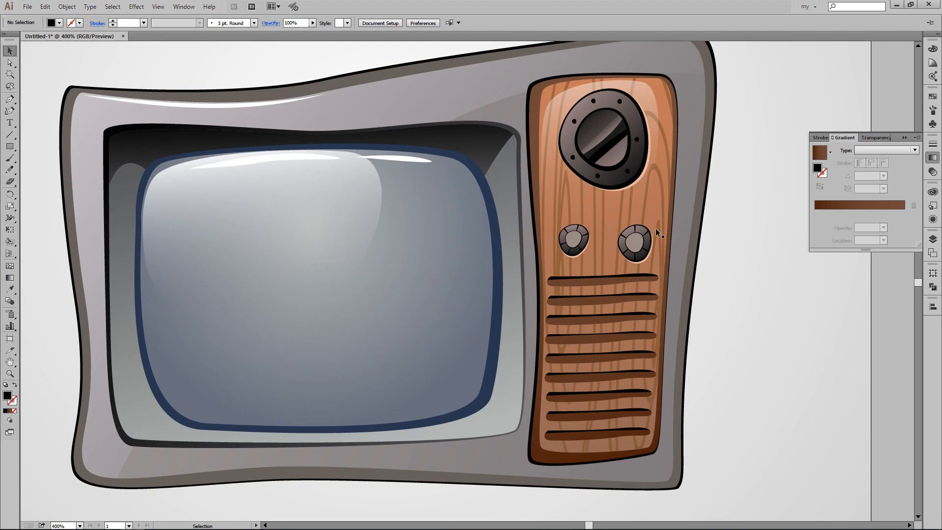
Step: Draw a thin highlight under the first speaker slot with the Pen tool, fill it with the knobs' peach and place it behind the slot
left_click_drag(665, 141, 615, 191)
key("ctrl+plus")
key("ctrl+plus")
left_click_drag(658, 327, 571, 66)
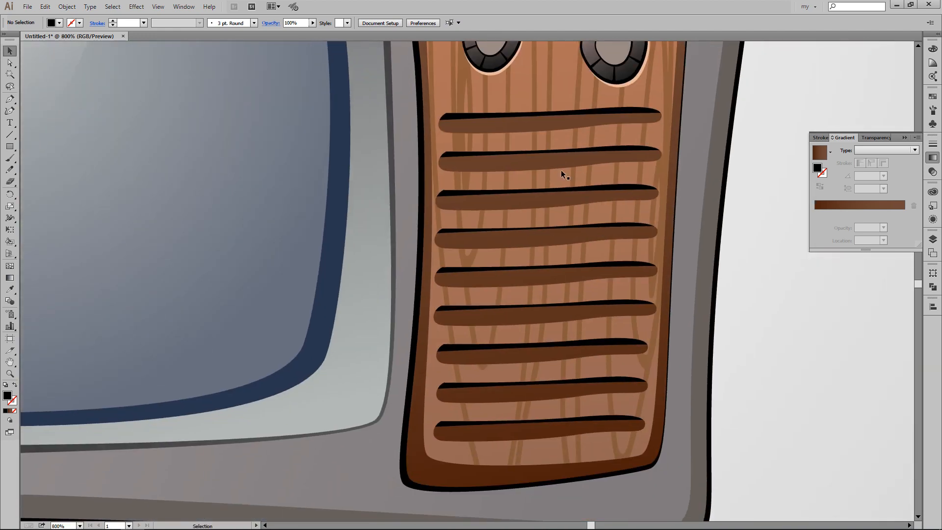
key("p")
left_click(435, 126)
left_click(593, 120)
left_click(661, 115)
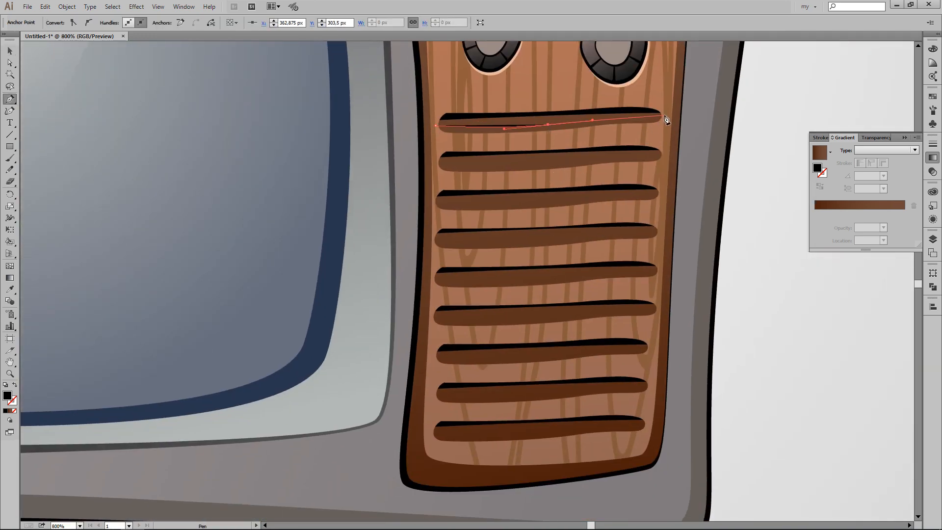
left_click_drag(662, 124, 660, 133)
left_click(441, 137)
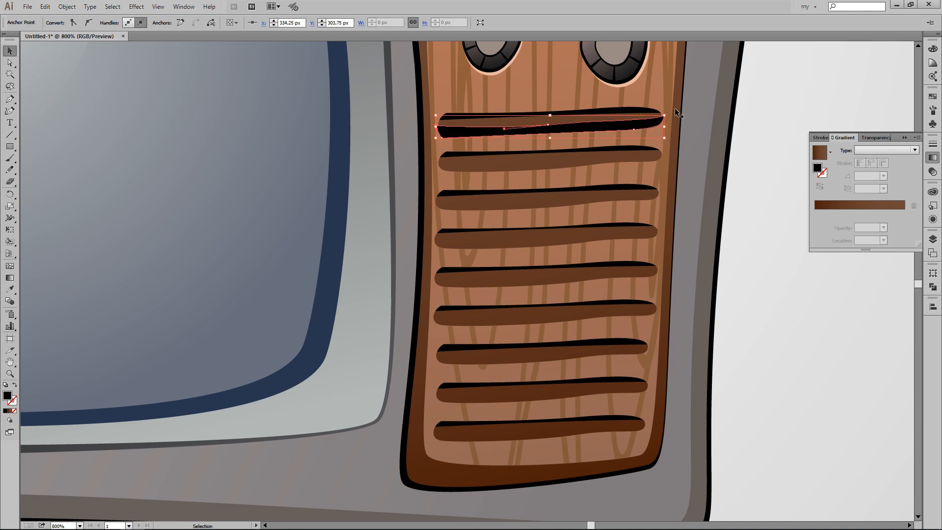
left_click(636, 79)
key("v")
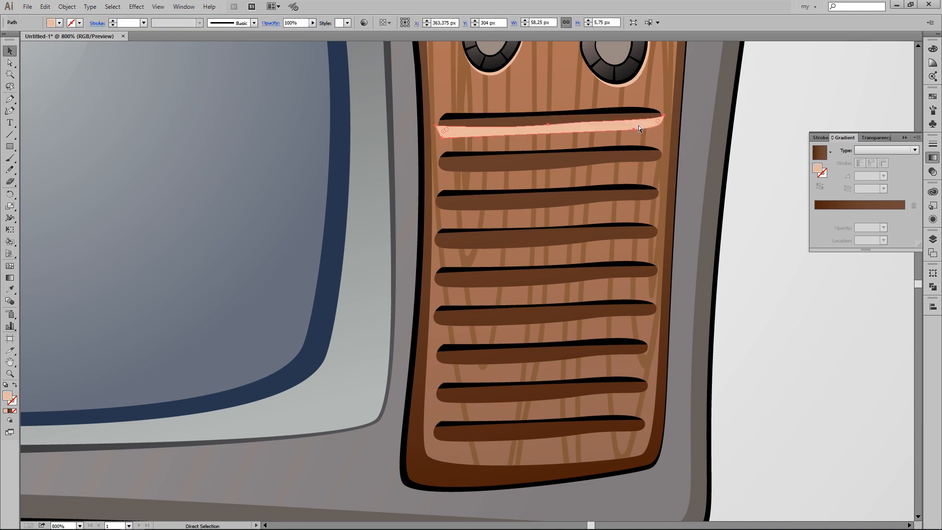
left_click(754, 224)
Step: Copy the peach highlight under the next five speaker slots, from the second to the sixth
key("ctrl+equal")
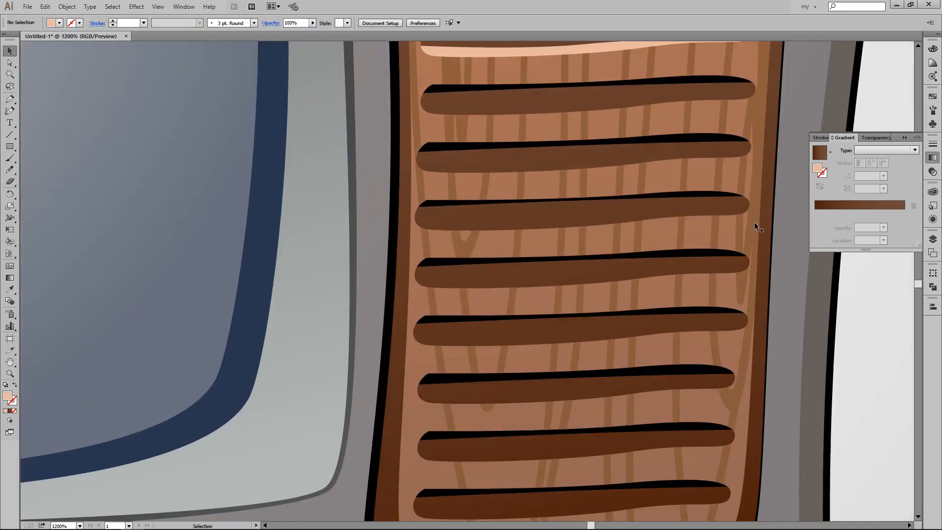
scroll(755, 222, "up", 1)
left_click_drag(596, 94, 599, 152)
left_click_drag(599, 156, 603, 210)
left_click_drag(603, 213, 602, 272)
scroll(441, 245, "down", 1)
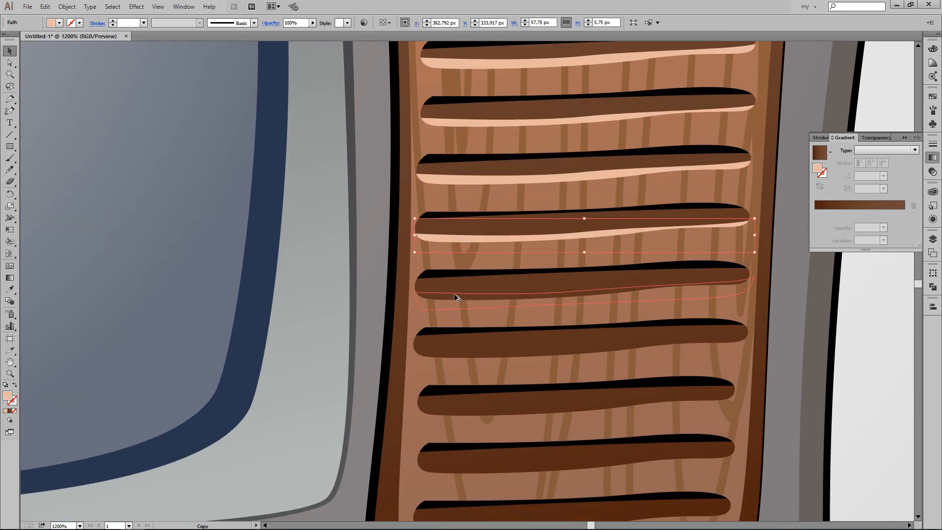
left_click_drag(454, 298, 454, 297)
left_click_drag(478, 295, 477, 355)
Step: Copy the peach highlight under the last three speaker slots, narrowing it to fit their shorter width
scroll(654, 285, "down", 4)
left_click_drag(536, 214, 534, 270)
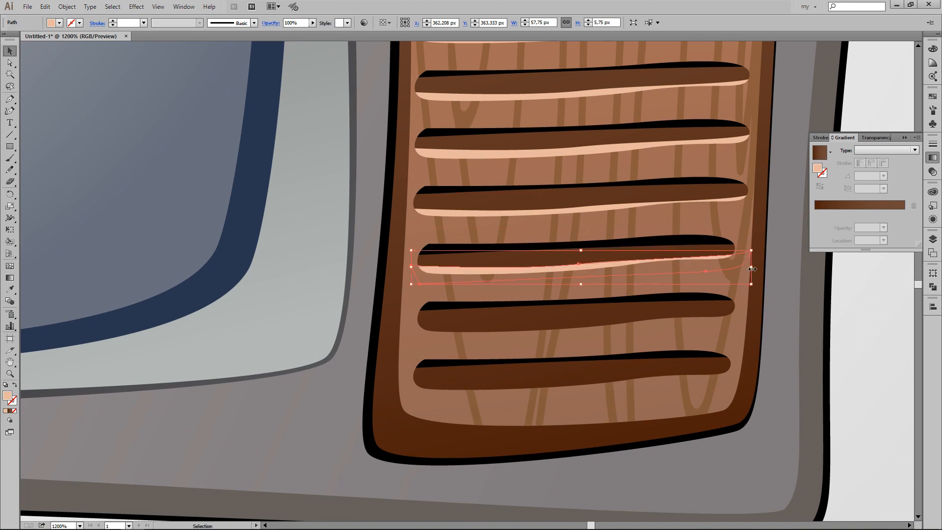
left_click_drag(752, 269, 737, 268)
left_click_drag(534, 324, 533, 322)
left_click_drag(559, 326, 555, 382)
left_click(847, 342)
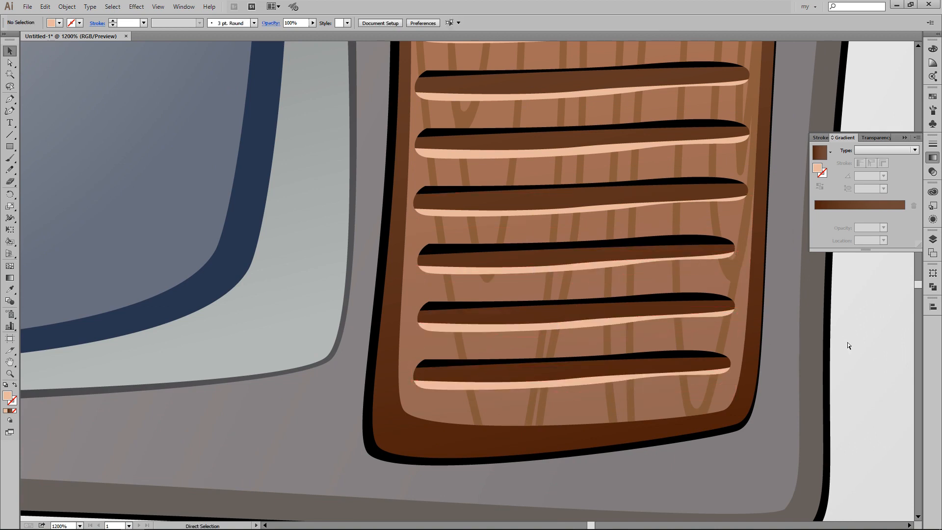
Step: Draw a short rounded black foot under the television's lower left with the Pen tool and send it behind the body
key("ctrl+minus")
key("ctrl+minus")
key("ctrl+minus")
key("ctrl+minus")
key("ctrl+minus")
left_click_drag(434, 235, 537, 302)
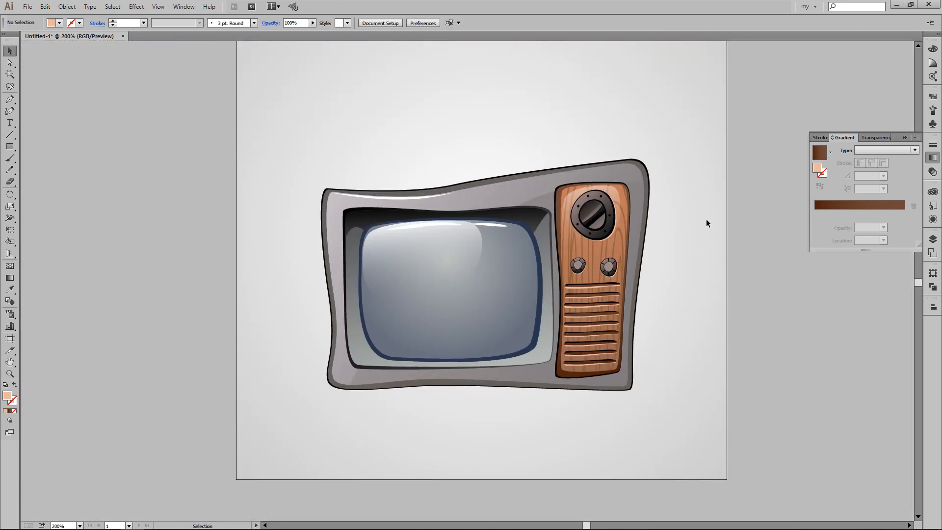
key("ctrl+plus")
left_click(58, 24)
left_click(28, 37)
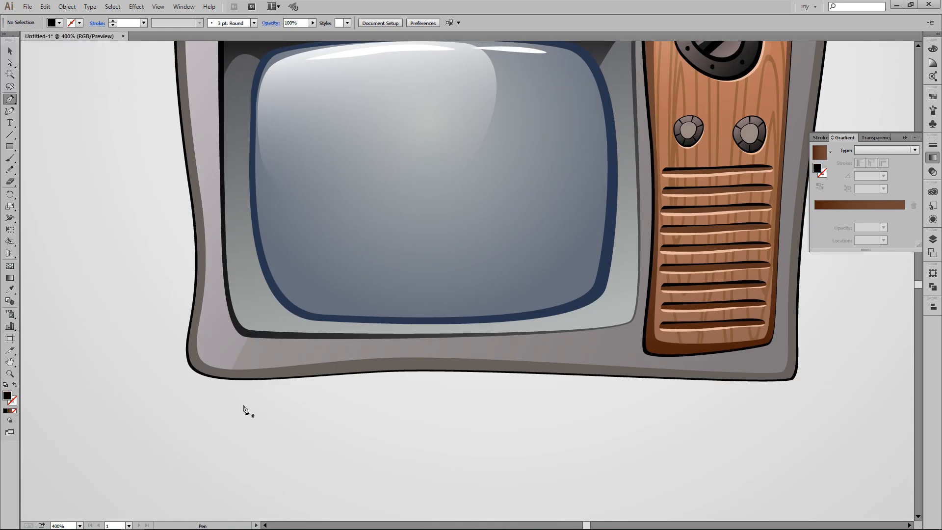
left_click(265, 372)
left_click_drag(267, 389, 271, 391)
left_click_drag(328, 388, 334, 387)
mouse_move(332, 367)
left_mouse_down()
mouse_move(334, 385)
mouse_move(731, 392)
mouse_move(597, 392)
mouse_move(682, 387)
left_mouse_up()
left_click(265, 373)
key("ctrl+shift+[")
Step: Place a copy of the black foot under the control panel side of the television
key("v")
left_click(433, 455)
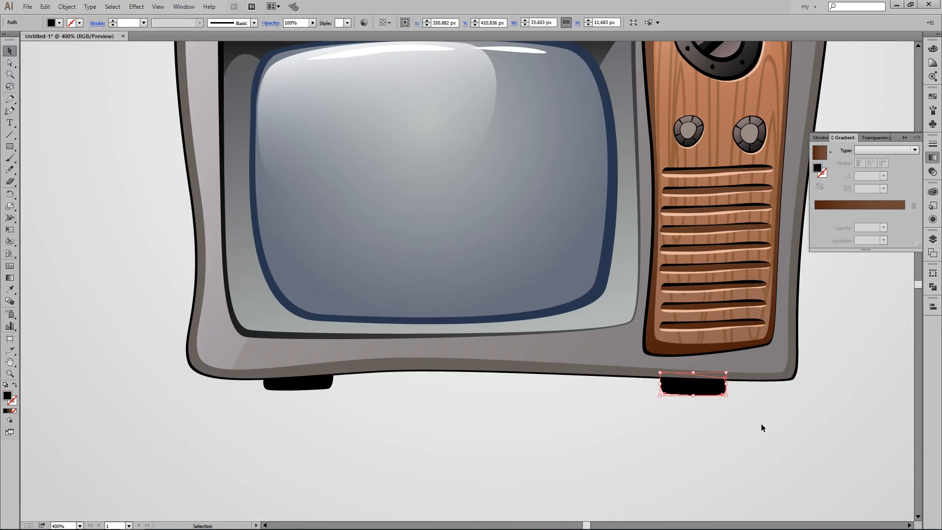
left_click(761, 423)
key("ctrl+minus")
key("ctrl+minus")
key("ctrl+plus")
key("ctrl+plus")
Step: Align the television's two feet vertically with each other
left_click(682, 386)
left_click(308, 380, "shift")
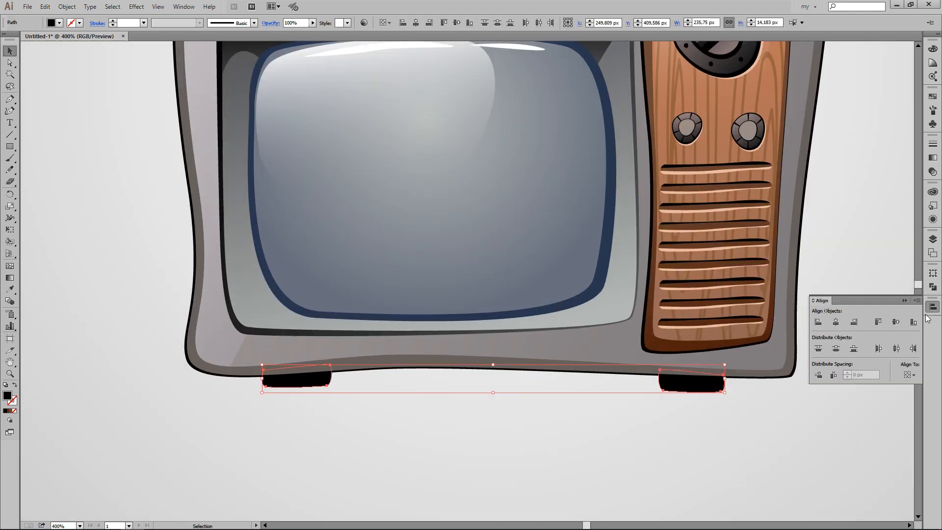
left_click(755, 414)
key("ctrl+minus")
key("ctrl+minus")
left_click_drag(706, 266, 696, 383)
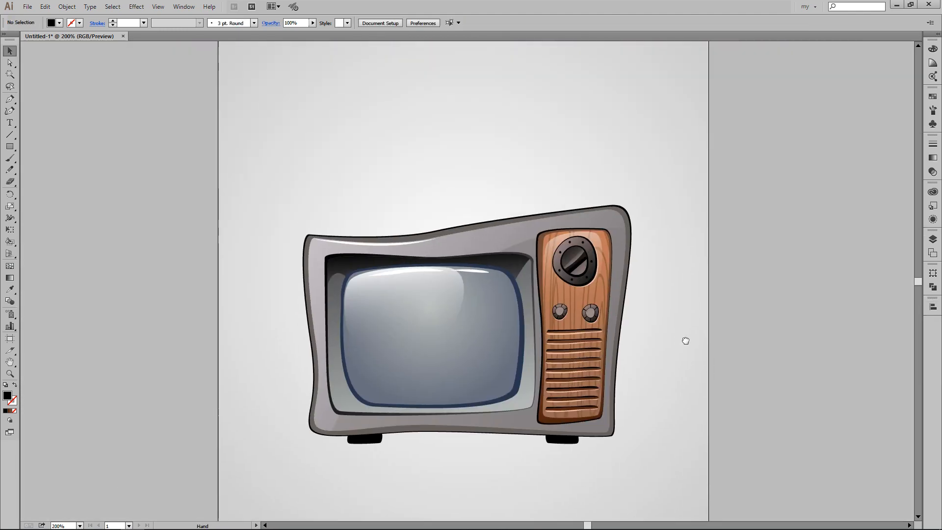
Step: Draw a narrow vertical rectangle of 7.5 × 75 px above the television
left_click_drag(483, 187, 483, 188)
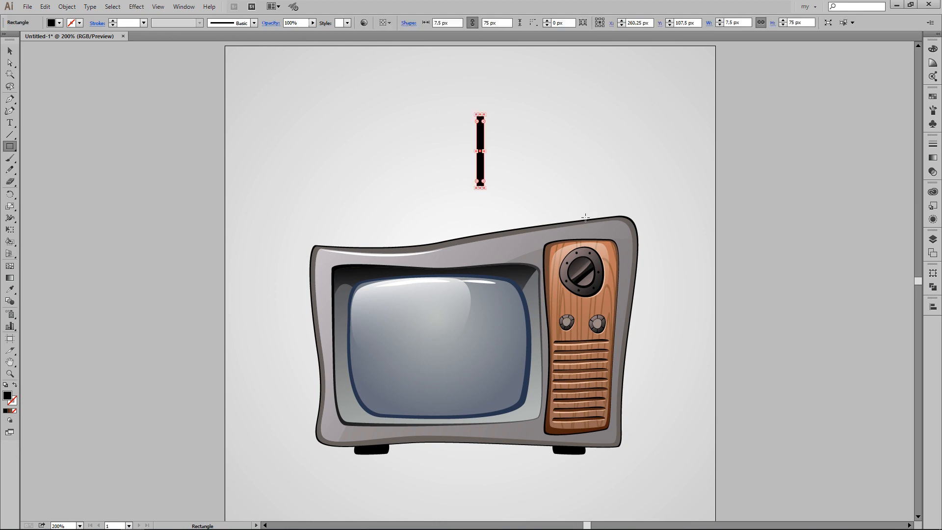
Step: Fill the narrow rectangle above the television with the body's gray linear gradient
key("i")
key("ctrl+plus")
key("ctrl+plus")
key("ctrl+plus")
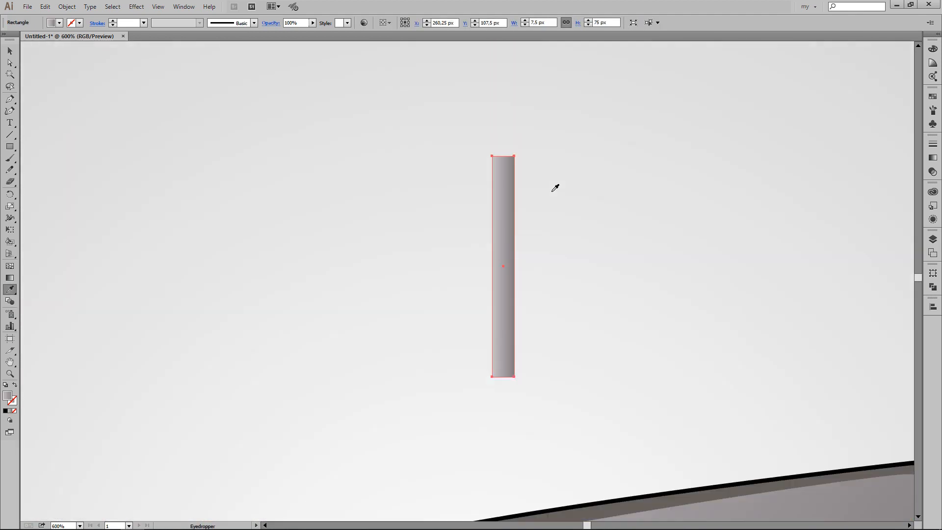
Step: Set the rectangle's gradient stop at 32.81% to white
key("g")
double_click(499, 269)
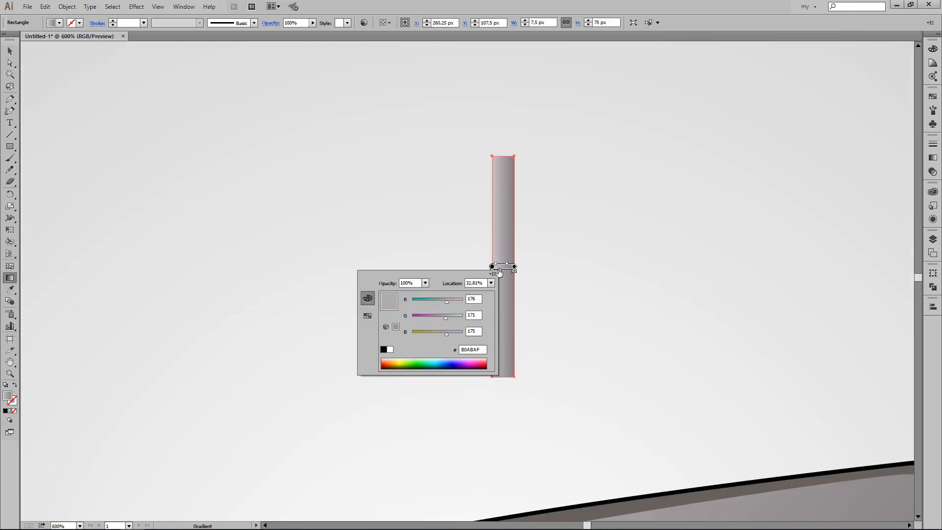
left_click(390, 349)
left_click(612, 243)
key("v")
left_click(617, 234)
key("ctrl+minus")
key("ctrl+minus")
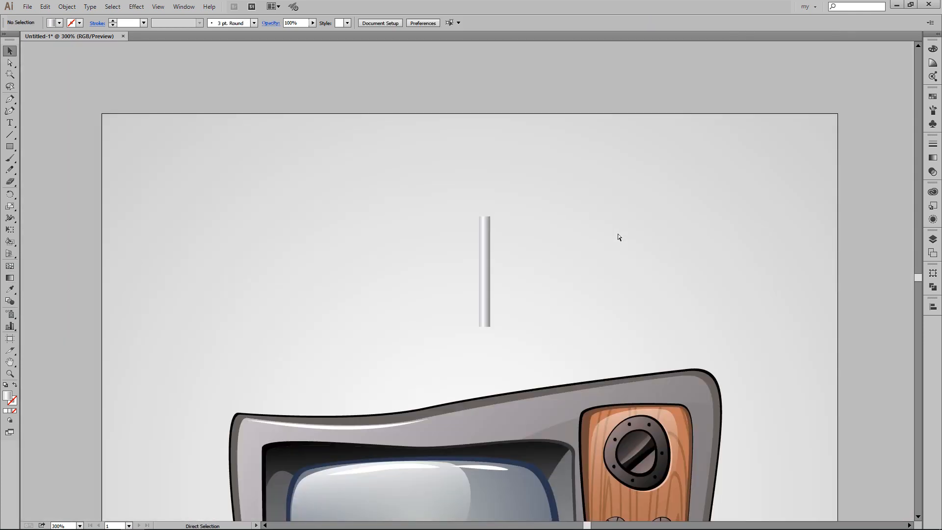
Step: Narrow the rectangle to about 3.8 px wide, keeping its full height
left_click(488, 272)
left_click_drag(485, 272, 483, 272)
left_click(610, 244)
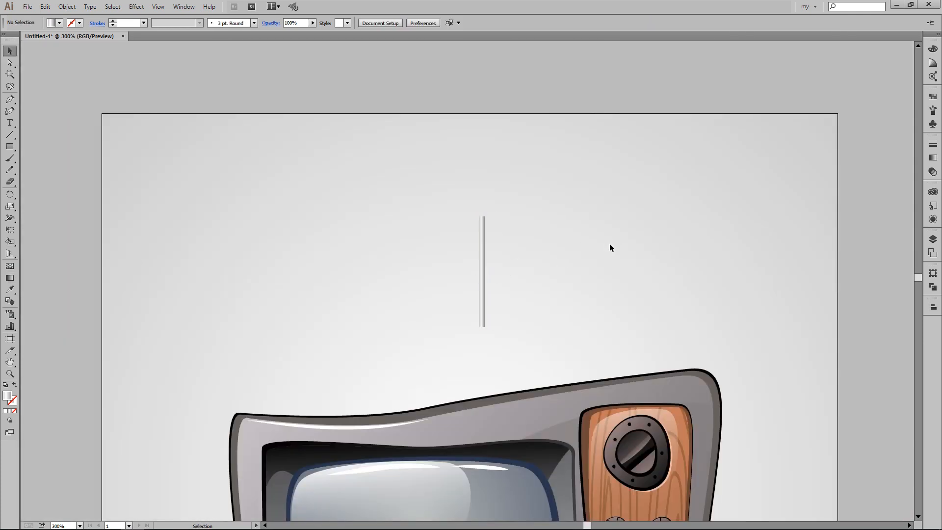
Step: Change the rectangle's end gradient stop to dark slate, RGB 64, 82, 84 (#405254)
key("ctrl+plus")
key("ctrl+plus")
left_click(500, 259)
key("ctrl+plus")
left_click(931, 157)
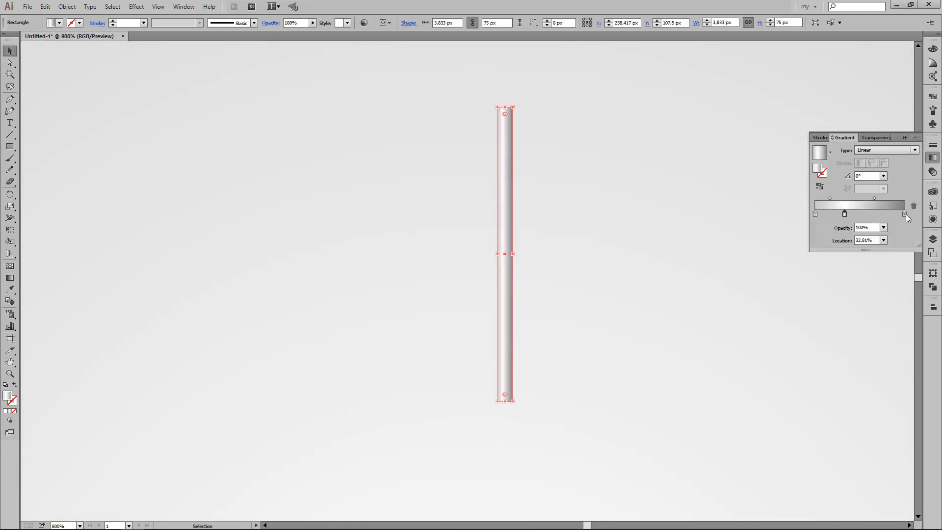
double_click(904, 214)
left_click(837, 266)
left_click(834, 249)
left_click(840, 281)
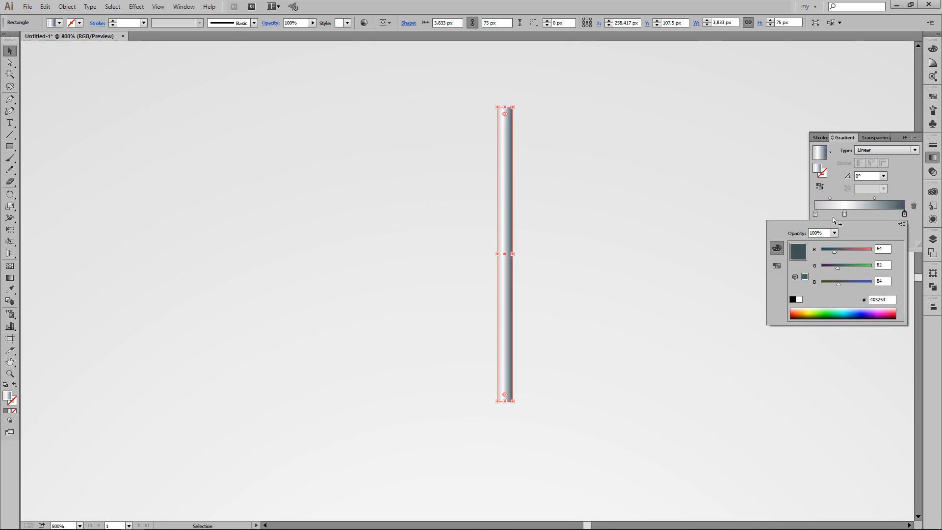
Step: Tint the gradient's starting stop dusty pink, move the dark slate stop to 76.34% and add a purplish-gray end stop
double_click(814, 213)
left_click(844, 281)
left_click(843, 265)
left_click(849, 249)
left_click(905, 214)
left_click(905, 214)
left_click_drag(904, 213, 883, 214)
double_click(904, 214)
left_click(911, 216)
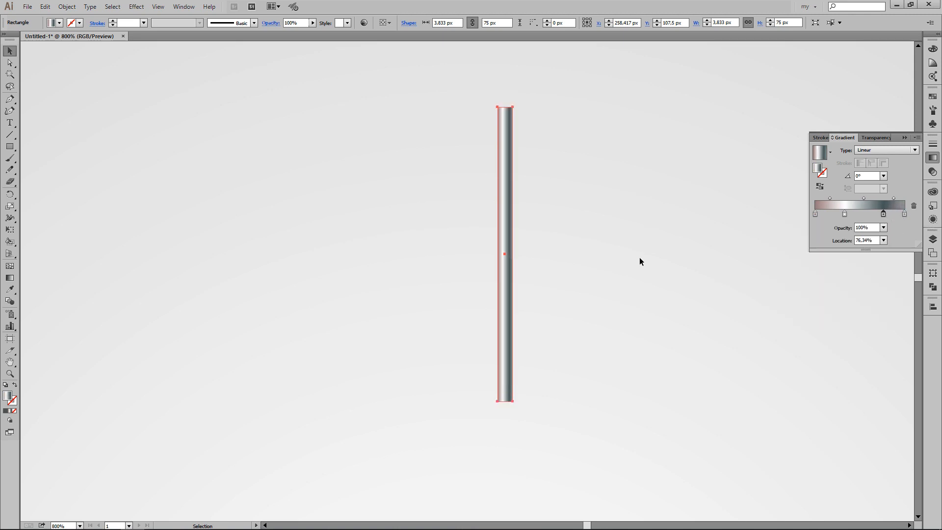
Step: Round the corners of the metallic bar with a radius of about 1.04 px
left_click(640, 257)
key("ctrl+minus")
key("ctrl+minus")
key("ctrl+minus")
key("ctrl+plus")
key("ctrl+plus")
left_click(499, 201)
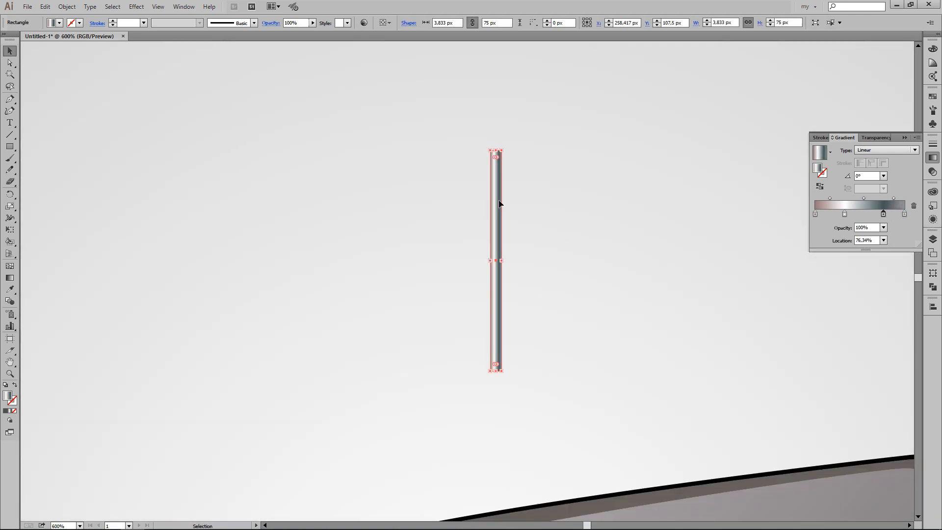
key("ctrl+plus")
scroll(529, 98, "up", 2)
left_click(592, 129)
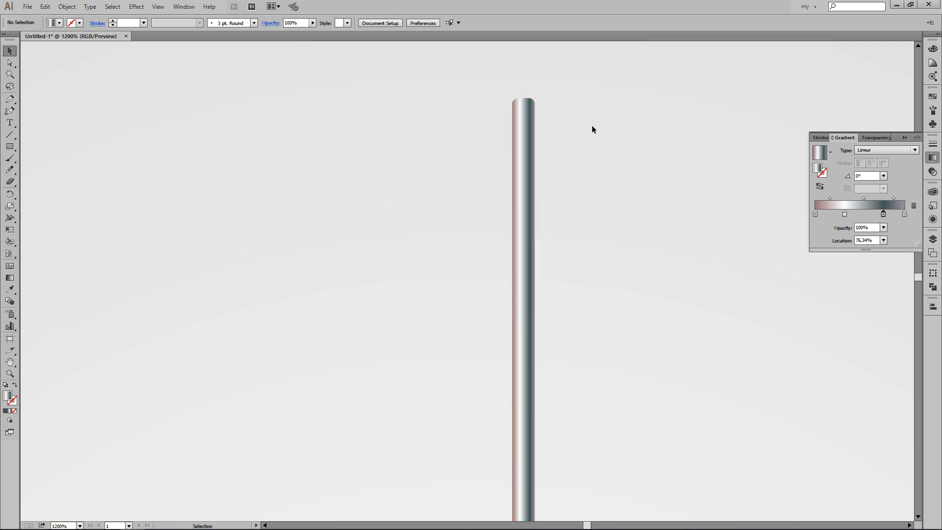
Step: Place a copy of the bar above the first one and scale it down to about 3.1 × 61 px
key("ctrl+minus")
key("ctrl+minus")
key("ctrl+minus")
left_click(484, 267)
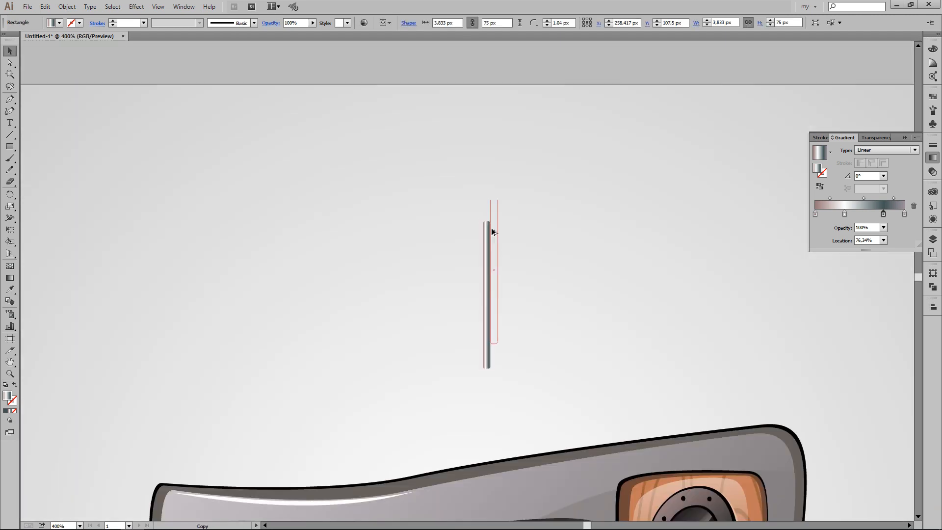
left_click_drag(493, 232, 503, 173)
key("ctrl+plus")
left_click_drag(546, 283, 544, 260)
left_click_drag(533, 203, 497, 176)
Step: Center the two bars on each other horizontally and bring the thicker lower bar to the front
left_click(510, 245, "shift")
left_click(932, 307)
left_click(835, 321)
left_click(559, 275)
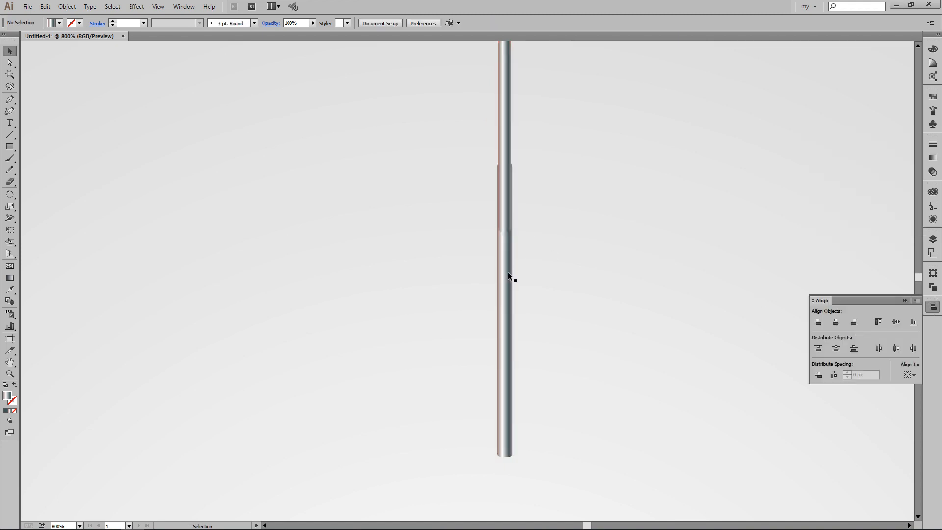
left_click(506, 272)
key("ctrl+shift+bracketright")
left_click(588, 264)
Step: Scale the upper bar down to about 2.2 × 60 px and center it horizontally on the thicker bar
key("ctrl+minus")
key("ctrl+plus")
scroll(612, 256, "up", 2)
left_click_drag(612, 256, 611, 315)
left_click(504, 197)
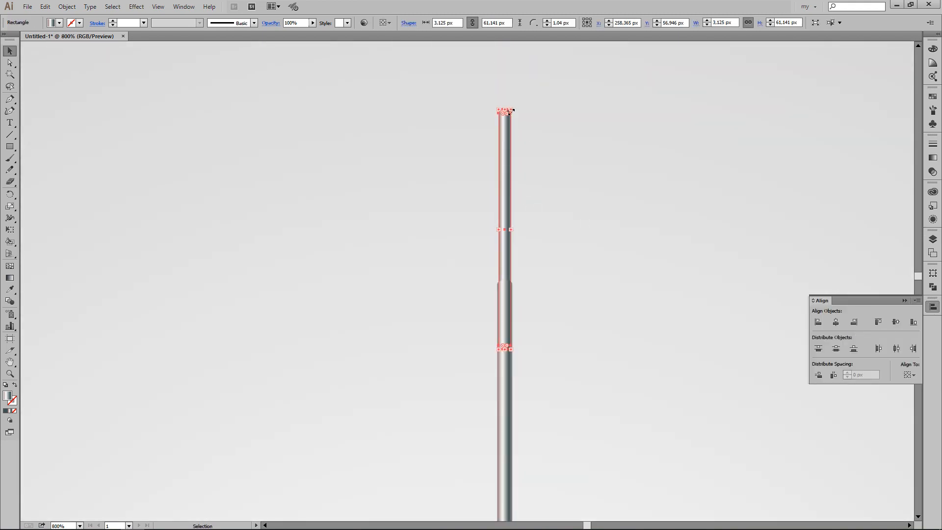
left_click_drag(510, 110, 506, 114)
left_click(504, 376, "shift")
left_click(835, 322)
left_click(559, 250)
key("ctrl+minus")
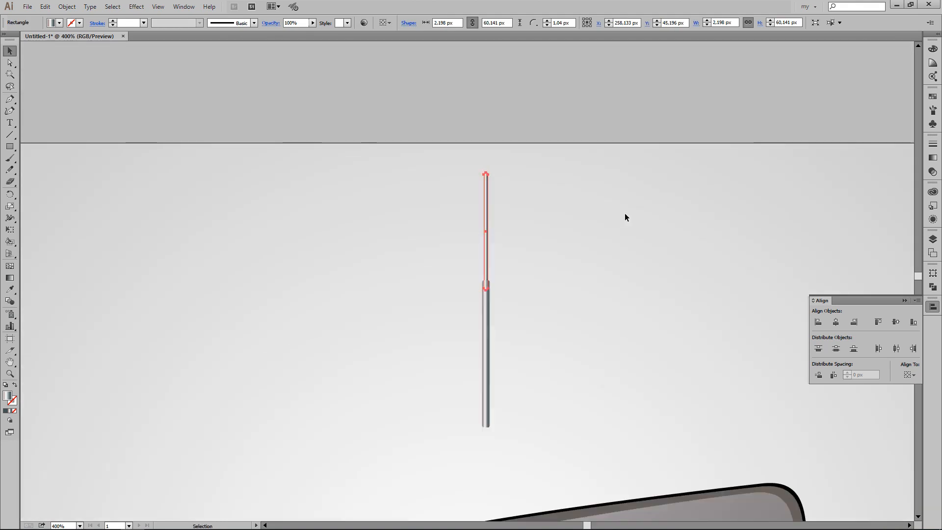
Step: Move both antenna rod segments together toward the control panel side of the television
scroll(581, 252, "down", 3)
left_click_drag(486, 307, 529, 367)
key("ctrl+plus")
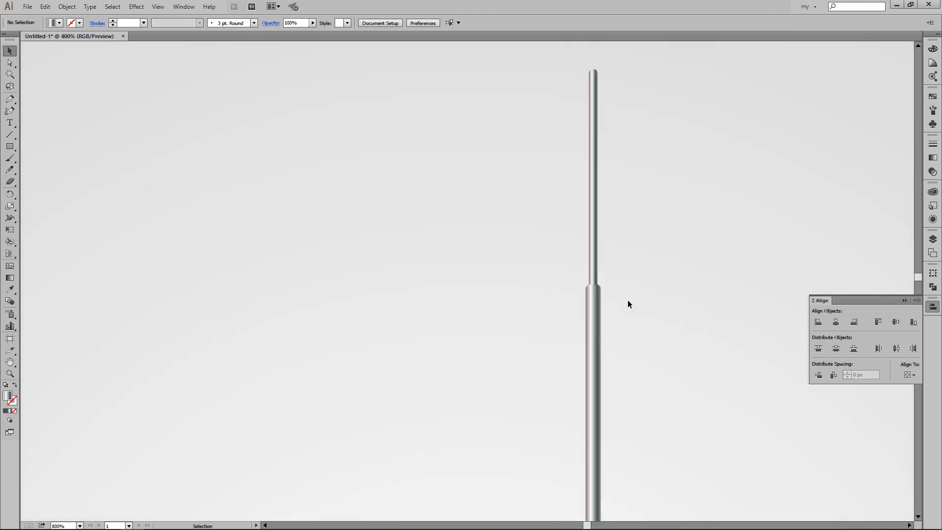
left_click(628, 299)
Step: Draw a 6.75 px circle with a radial metallic gradient and center it on the tip of the antenna rod
left_click_drag(10, 150, 49, 170)
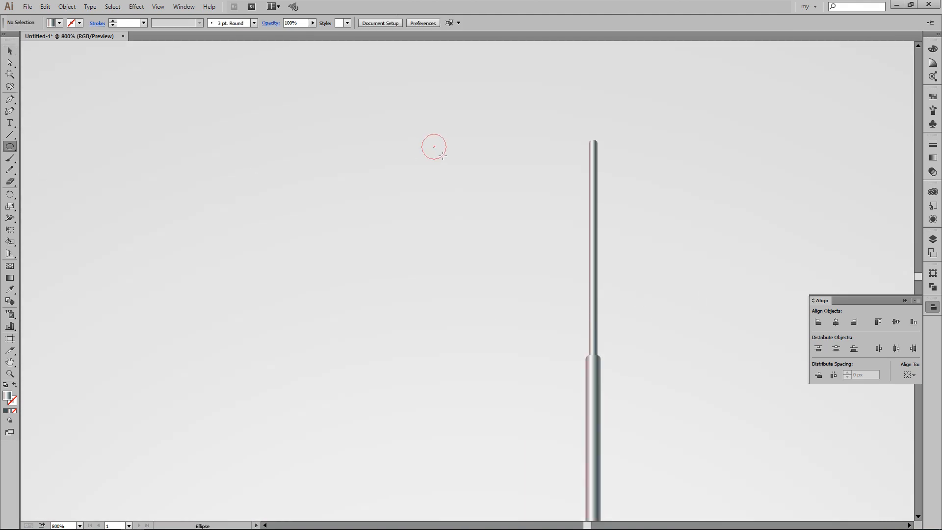
left_click_drag(442, 155, 619, 146)
left_click(932, 157)
left_click(594, 188, "shift")
key("shift+ctrl+F9")
left_click(933, 306)
left_click(714, 222)
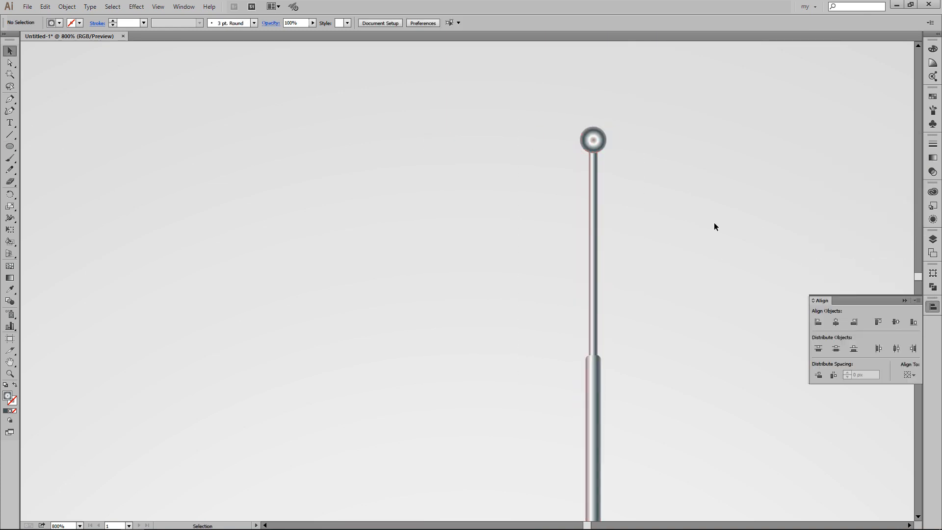
Step: Remove the pink stop from the antenna ball's radial gradient and move its white stop to 0%
key("ctrl+plus")
left_click_drag(819, 153, 616, 358)
left_click(516, 206)
left_click(932, 157)
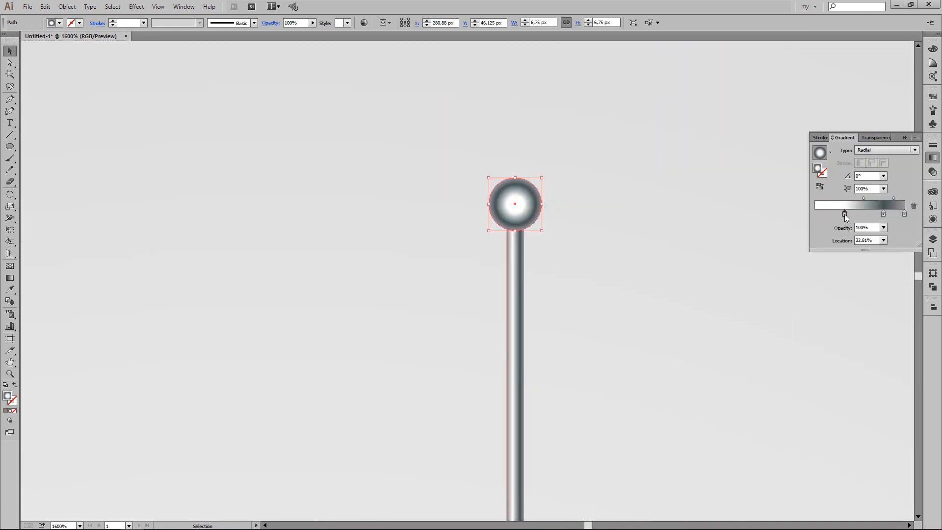
left_click_drag(844, 214, 815, 214)
left_click_drag(515, 205, 544, 199)
left_click(567, 259)
Step: Group the ball and both rod segments into a single antenna
key("ctrl+minus")
key("ctrl+minus")
key("ctrl+minus")
key("ctrl+minus")
key("ctrl+minus")
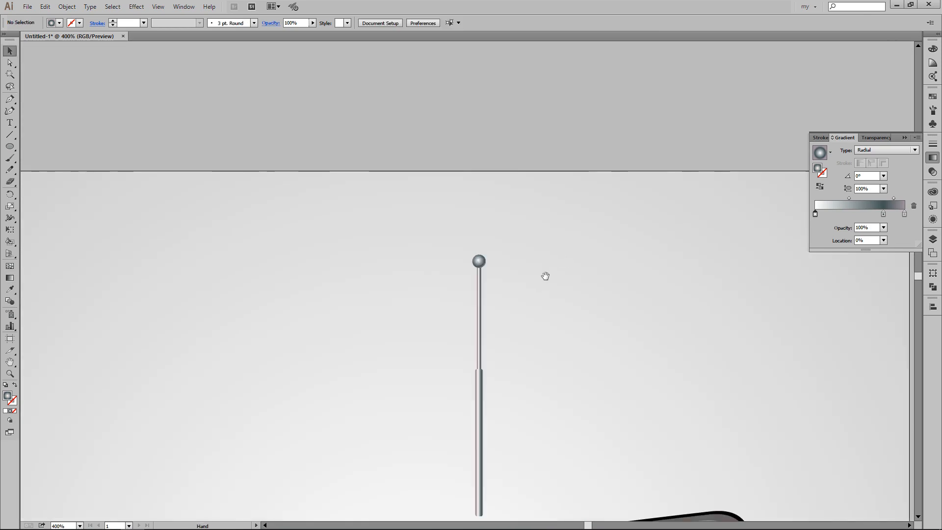
left_click_drag(478, 326, 511, 203)
left_click_drag(536, 119, 482, 346)
key("ctrl+g")
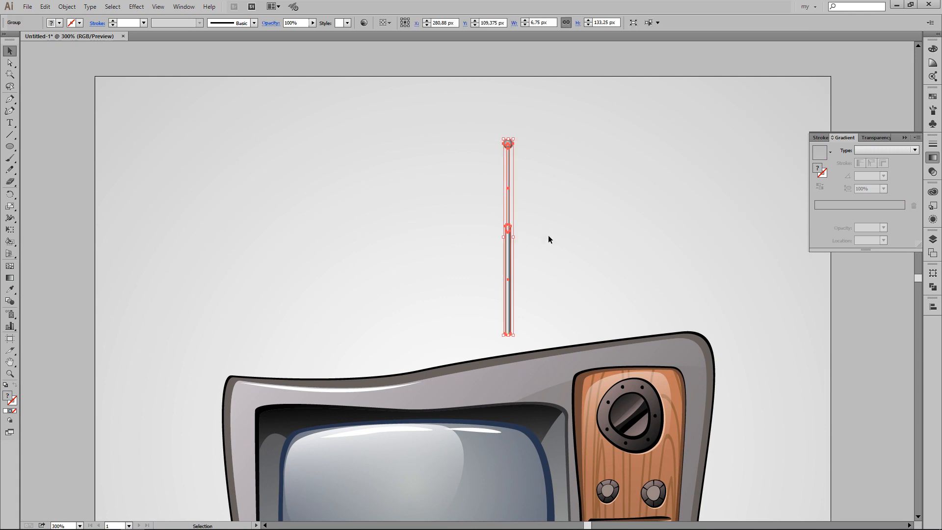
Step: Place a copy of the antenna beside the original and tilt it outward toward the control panel side
left_click_drag(507, 262, 585, 258)
left_click_drag(595, 132, 653, 215)
left_click(440, 195)
Step: Tilt the original antenna outward the opposite way and position its base next to the other antenna's base
left_click(508, 206)
left_click_drag(517, 136, 486, 139)
left_click_drag(496, 205, 434, 224)
left_click_drag(508, 300, 508, 299)
Step: Send both antennas behind the television body
scroll(508, 299, "down", 1)
left_click(641, 189, "shift")
key("ctrl+shift+[")
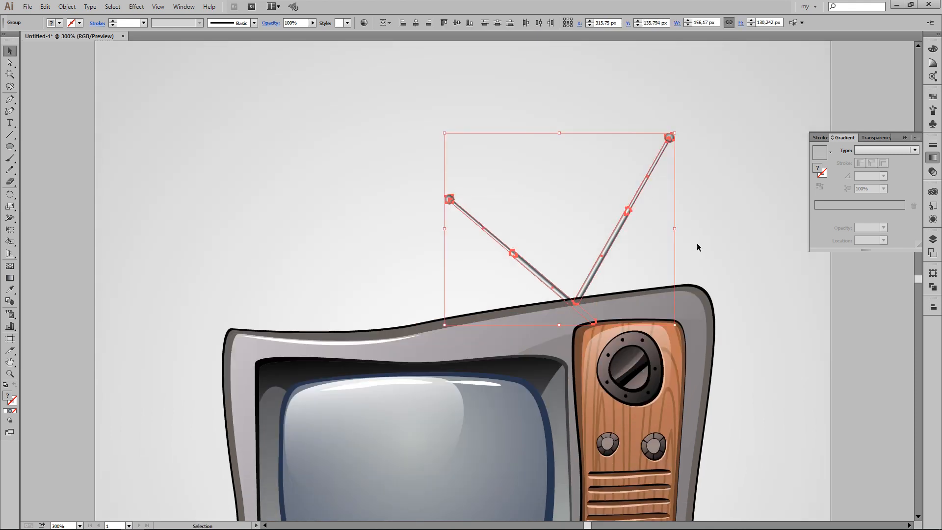
left_click(697, 243)
key("ctrl+minus")
key("ctrl+minus")
left_click_drag(677, 360, 672, 301)
key("ctrl+a")
left_click(676, 243)
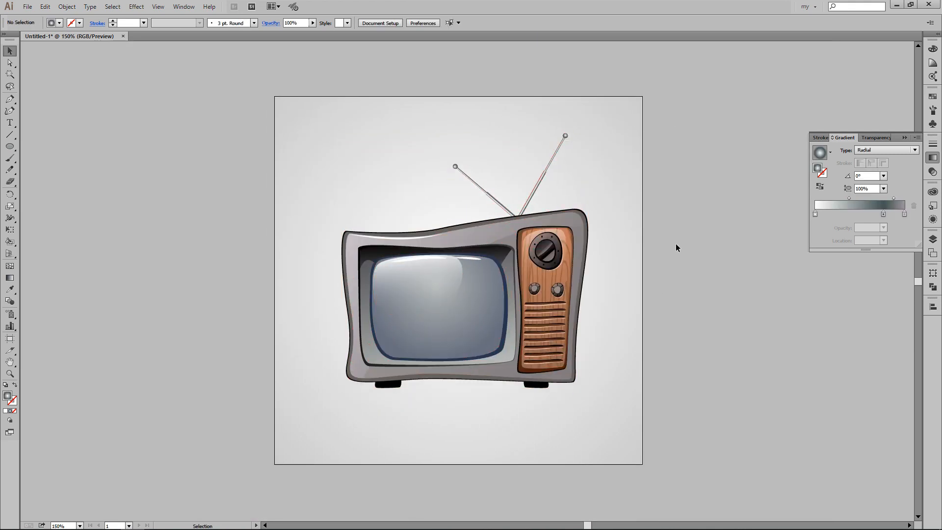
Step: Draw a small white curved highlight near the upper left corner of the television screen with the Pen tool
key("ctrl+plus")
key("ctrl+plus")
key("ctrl+plus")
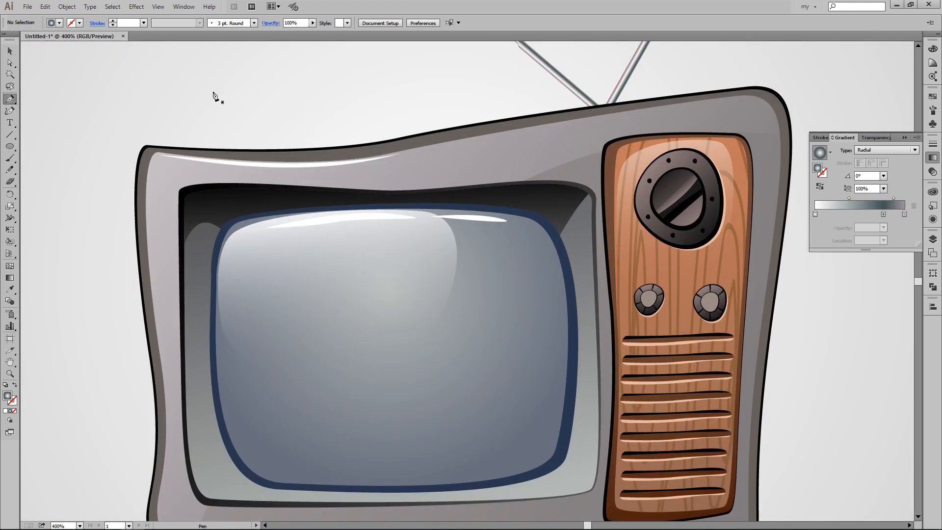
left_click(59, 22)
left_click(27, 40)
left_click(399, 244)
left_click(238, 243)
left_click_drag(253, 231, 261, 229)
left_click_drag(264, 238, 249, 246)
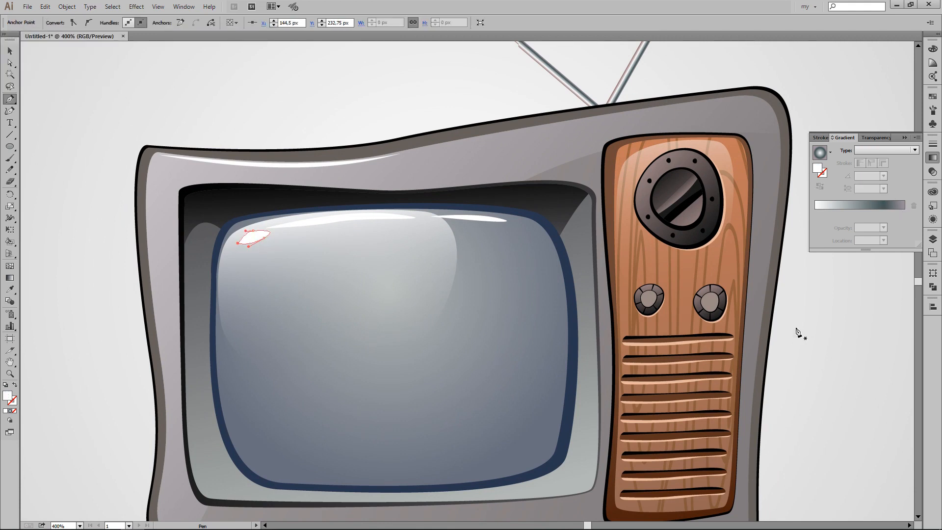
Step: Draw a thin white highlight along the body's upper edge just below the antennas
scroll(795, 329, "up", 1)
left_click(585, 130)
left_click(467, 151)
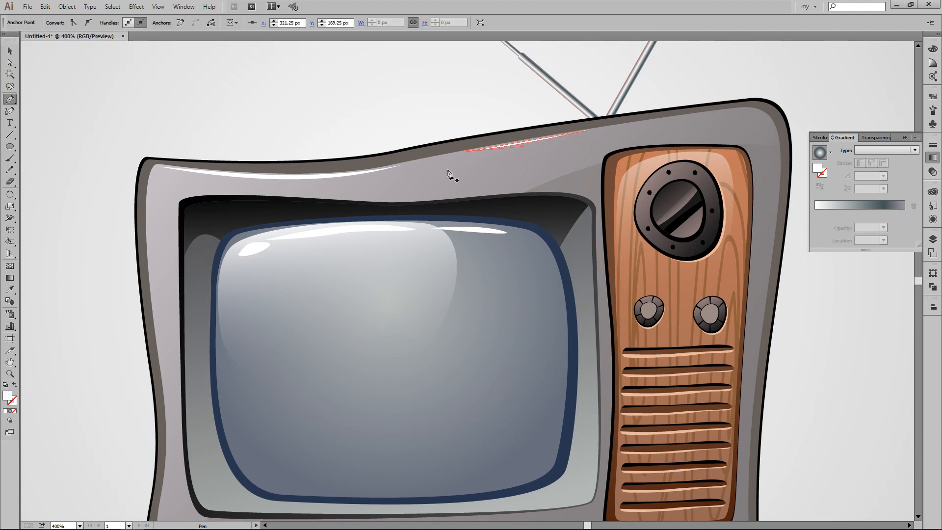
Step: Draw a thin white highlight on the body just beneath the screen frame
scroll(447, 172, "down", 3)
left_click(313, 402)
left_click(441, 399)
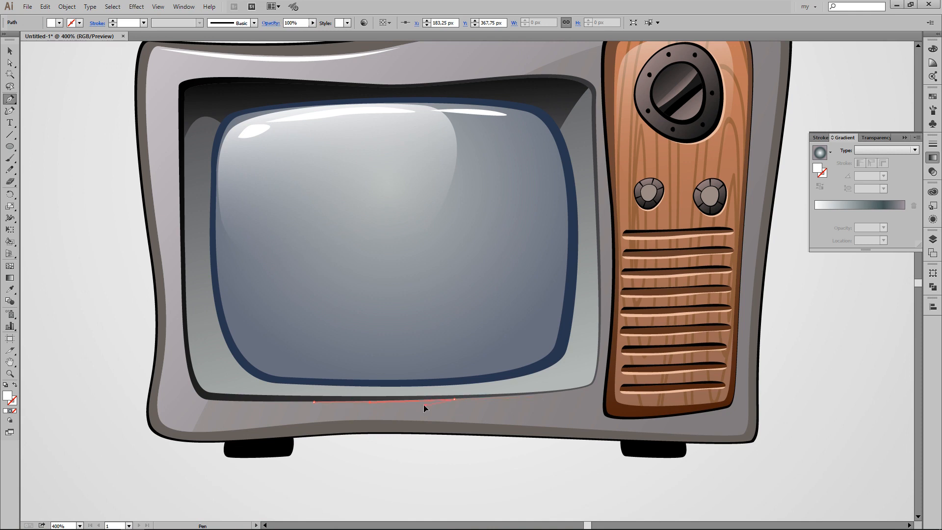
left_click(313, 402)
key("v")
key("ctrl+shift+a")
key("ctrl+minus")
key("ctrl+minus")
key("space")
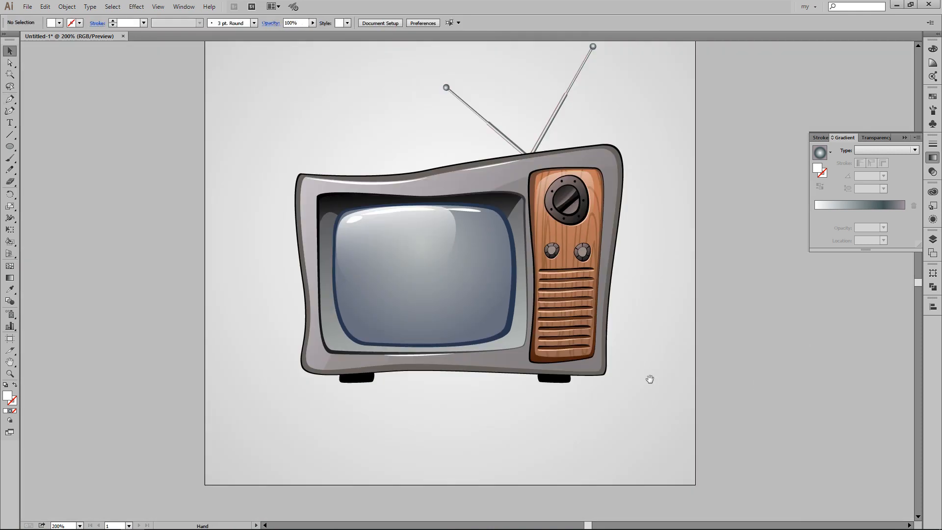
Step: Create a vertically flipped copy of the whole television directly beneath its feet as a reflection
key("ctrl+minus")
key("ctrl+a")
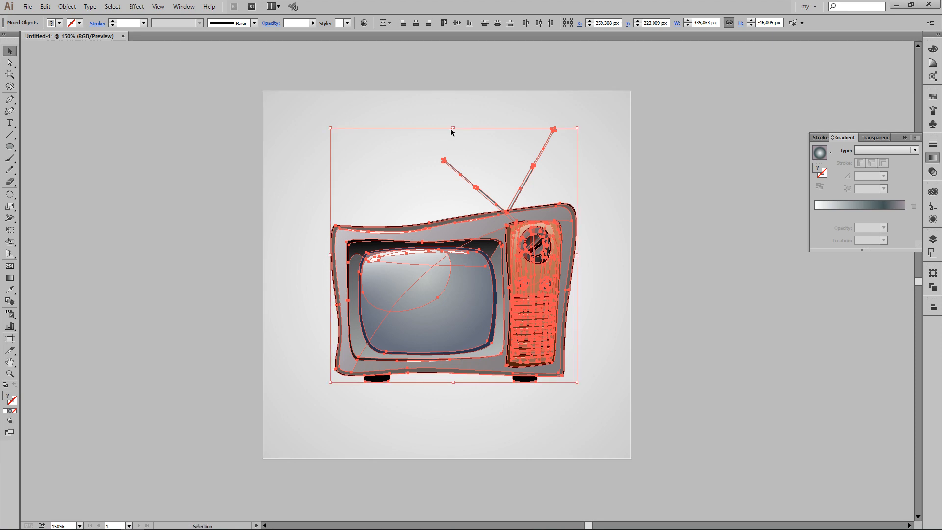
left_click_drag(456, 129, 419, 514)
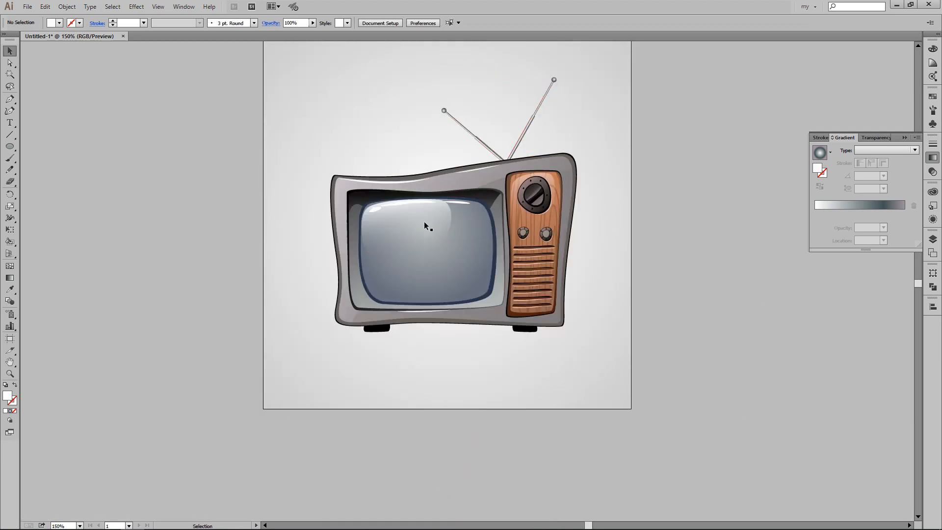
left_click_drag(564, 206, 778, 170)
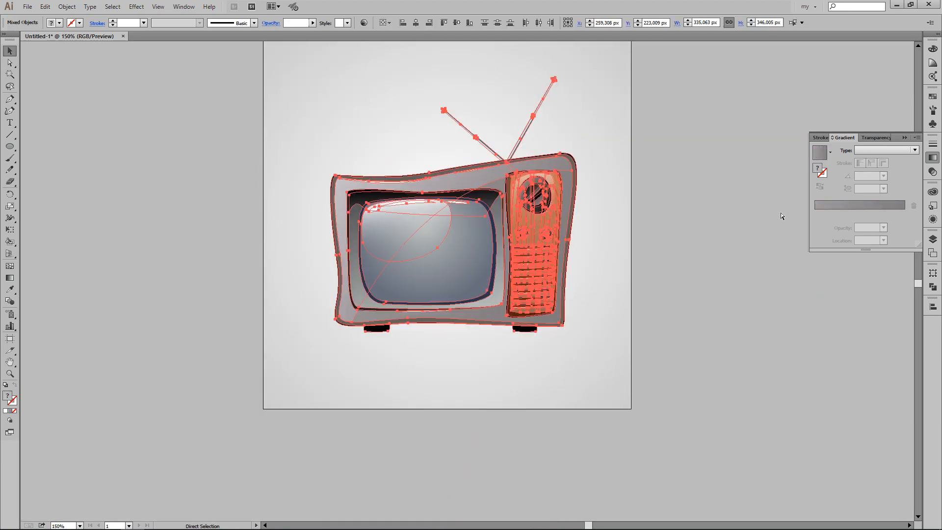
left_click_drag(452, 77, 452, 519)
scroll(675, 316, "up", 1)
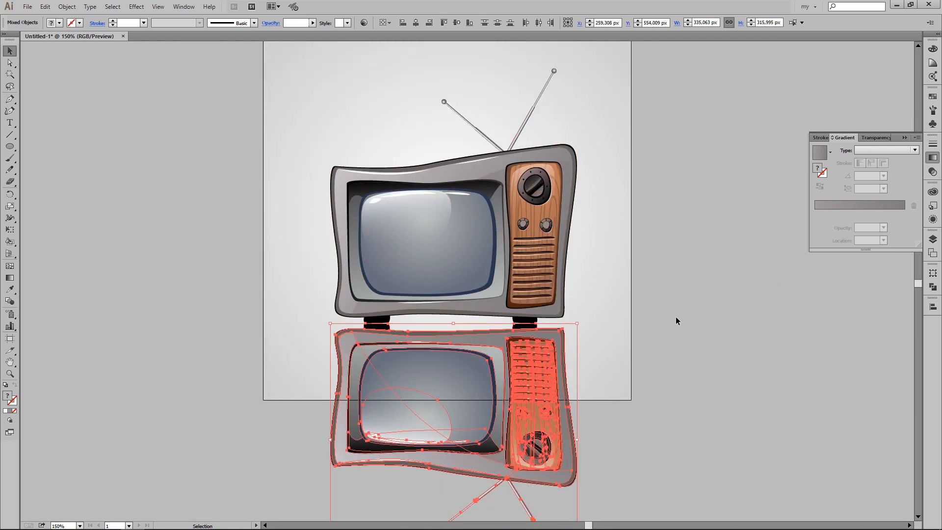
Step: Try lowering the flipped copy's opacity to about 19%, and undo the change
left_click(871, 138)
left_click(910, 149)
left_click(888, 158)
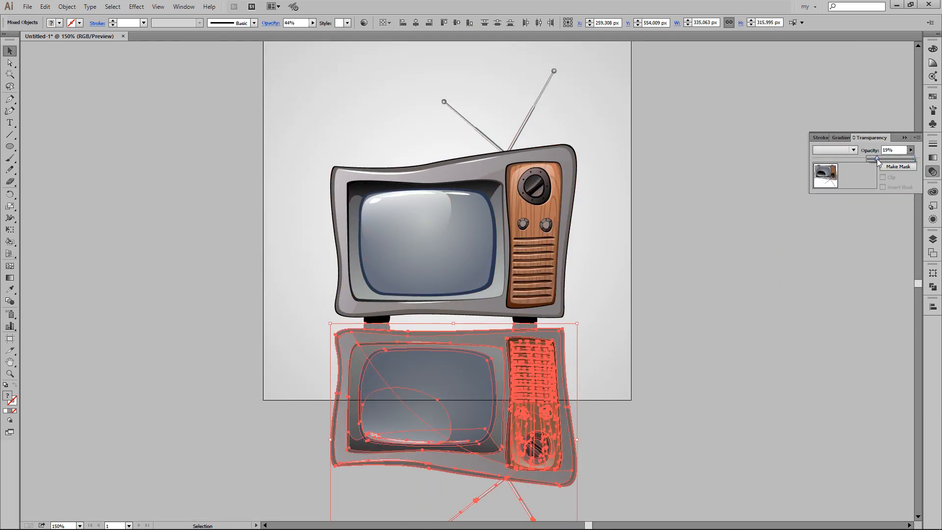
left_click_drag(877, 159, 877, 160)
left_click(673, 266)
key("ctrl+z")
key("ctrl+z")
left_click(687, 293)
Step: Erase the part of the flipped television that extends below the artboard's lower edge
scroll(686, 292, "down", 2)
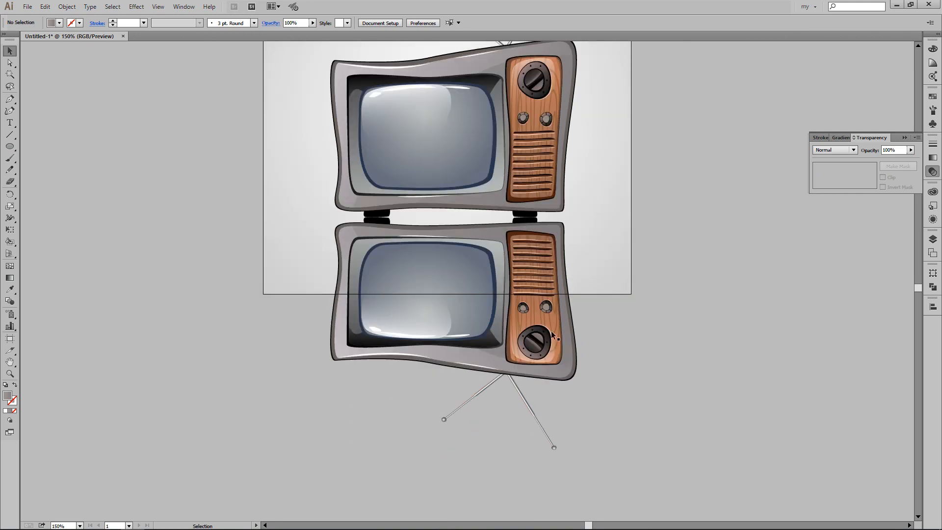
scroll(552, 332, "up", 4)
scroll(452, 429, "down", 5)
left_click(10, 181)
mouse_move(183, 468)
left_mouse_down()
mouse_move(362, 453)
mouse_move(675, 282)
left_mouse_up()
key("v")
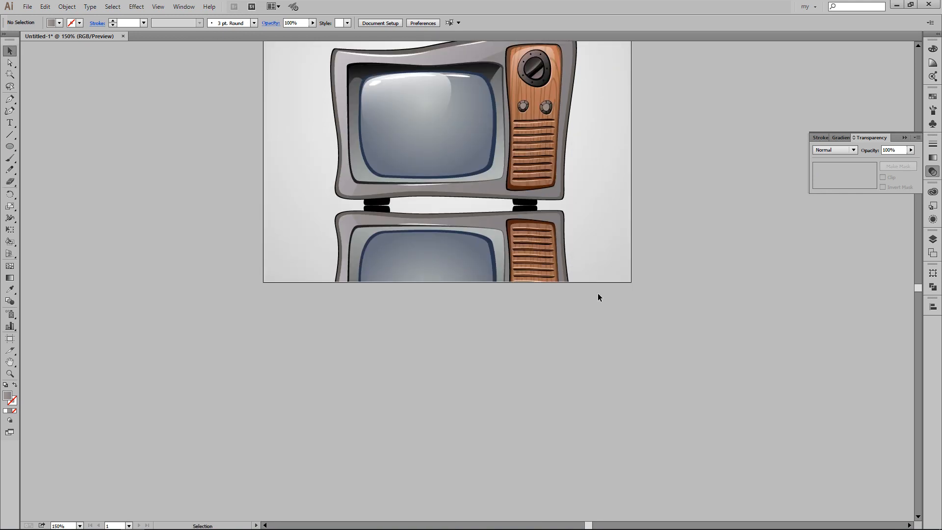
Step: Unite all remaining parts of the flipped television into a single silhouette shape
key("ctrl+plus")
left_click_drag(237, 496, 696, 352)
left_click(933, 287)
left_click(818, 288)
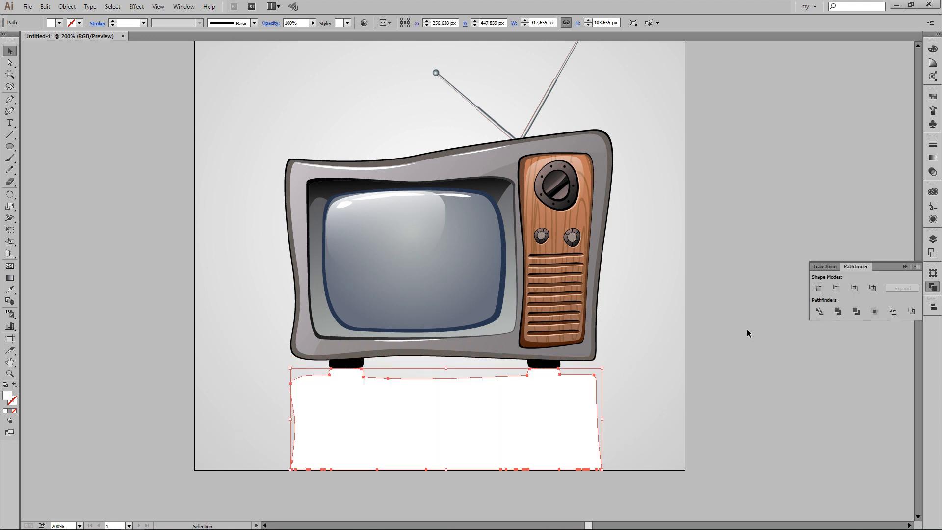
Step: Move the bottom anchor points of the white reflection silhouette slightly below the artboard's lower edge
key("ctrl+plus")
scroll(490, 371, "down", 2)
key("a")
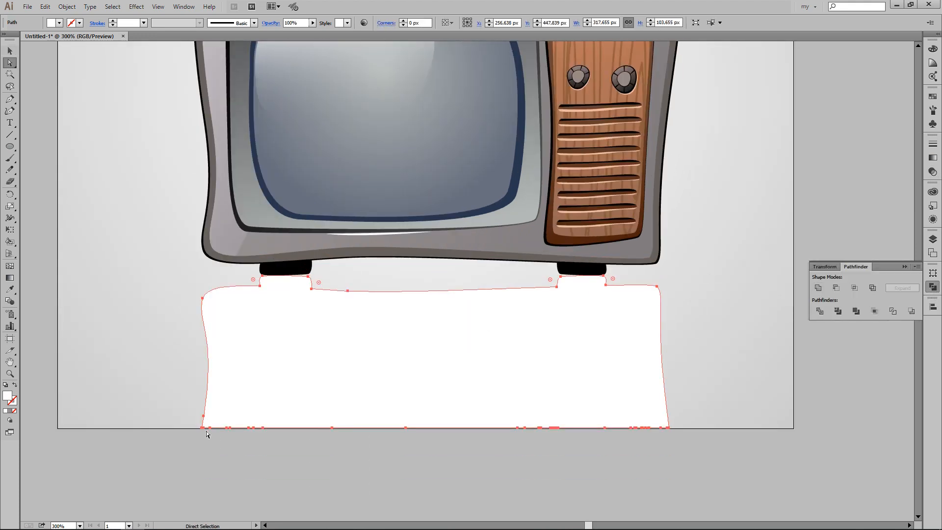
key("ctrl+plus")
key("ctrl+plus")
mouse_move(335, 486)
left_mouse_down()
mouse_move(496, 342)
mouse_move(515, 363)
left_mouse_up()
key("ctrl+minus")
key("ctrl+minus")
Step: Erase the strip of the silhouette that extends beyond the artboard's lower edge
key("shift+e")
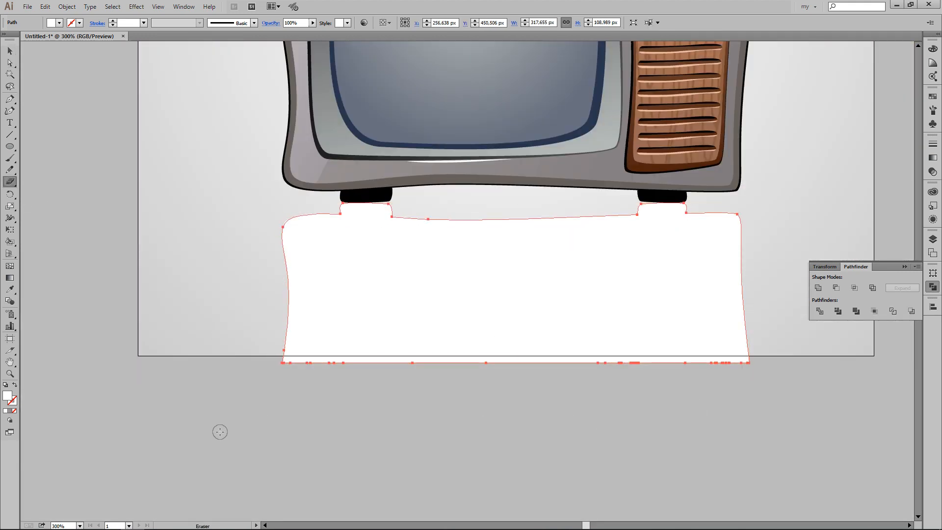
left_click_drag(221, 431, 808, 353)
key("v")
left_click(569, 369)
key("ctrl+minus")
key("ctrl+minus")
key("minus")
key("space")
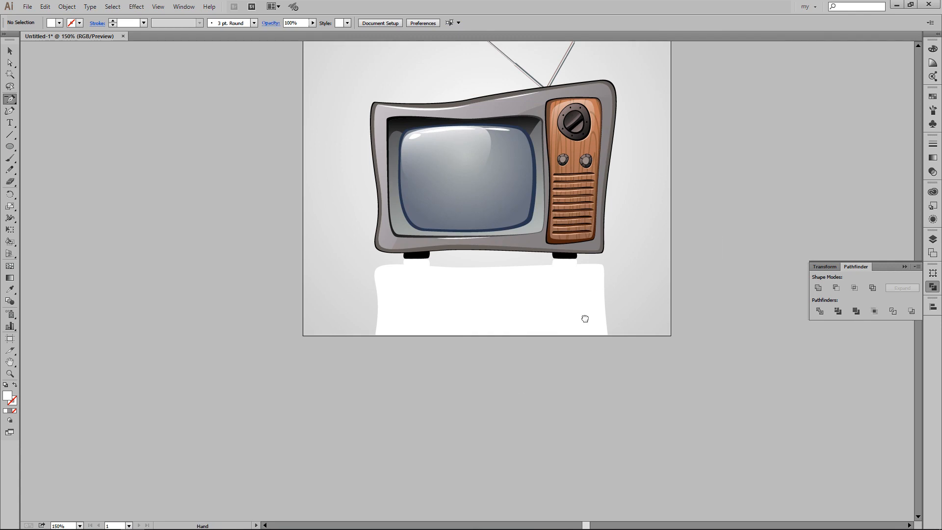
left_click_drag(584, 318, 549, 413)
Step: Fill the reflection silhouette with a linear gradient running straight down at -90° from the feet to the artboard's lower edge
key("v")
left_click(509, 394)
left_click(932, 157)
left_click(857, 150)
left_click(865, 160)
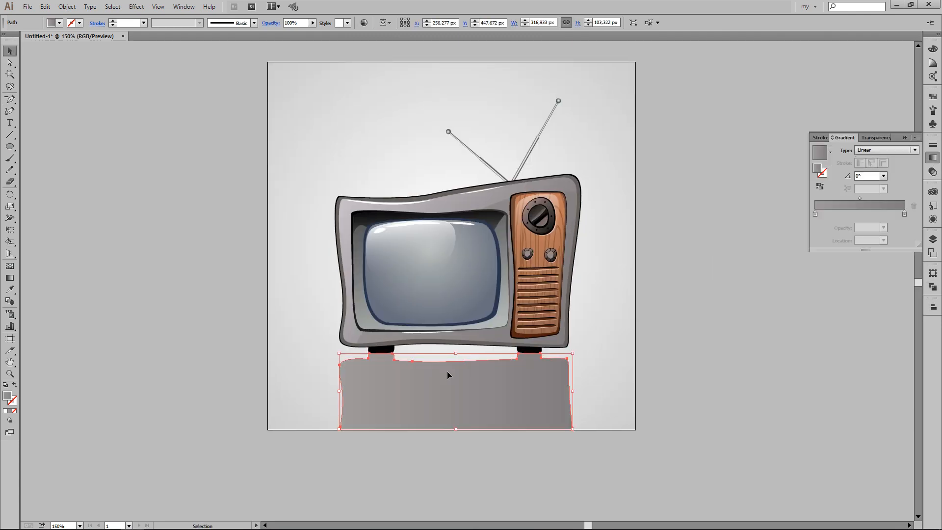
key("g")
left_click_drag(455, 349, 456, 428)
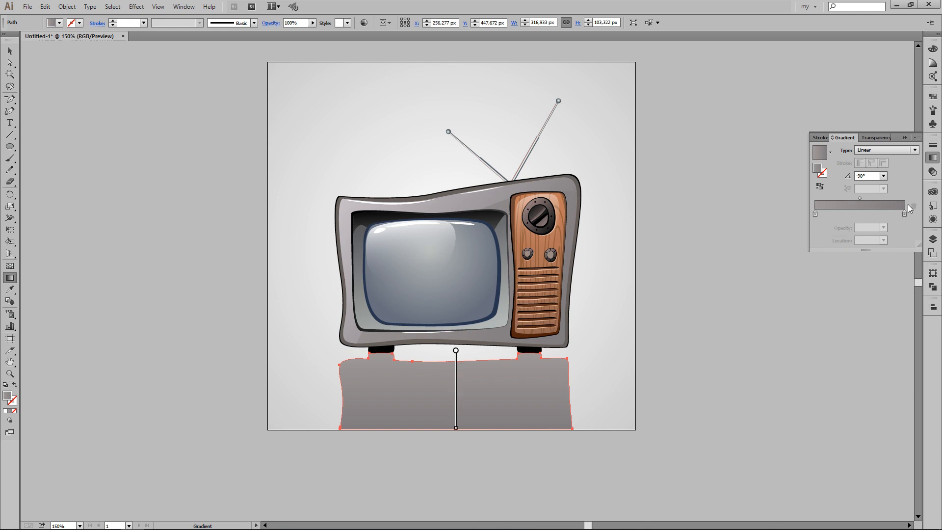
Step: Set the reflection gradient's start stop to black and its end stop to white
double_click(904, 214)
left_click(815, 214)
double_click(815, 214)
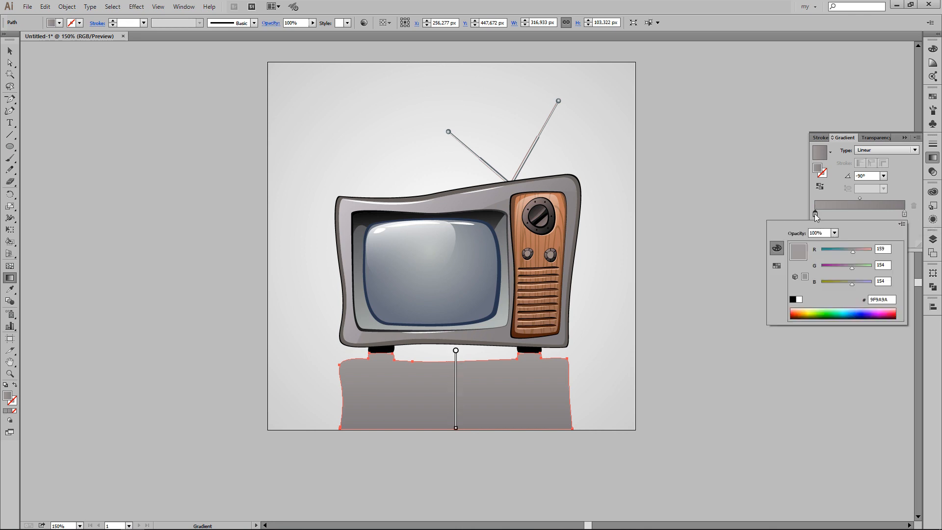
left_click(792, 300)
left_click(904, 213)
double_click(904, 213)
left_click(799, 299)
Step: Blend the reflection silhouette in Multiply mode at 50% opacity
left_click(873, 137)
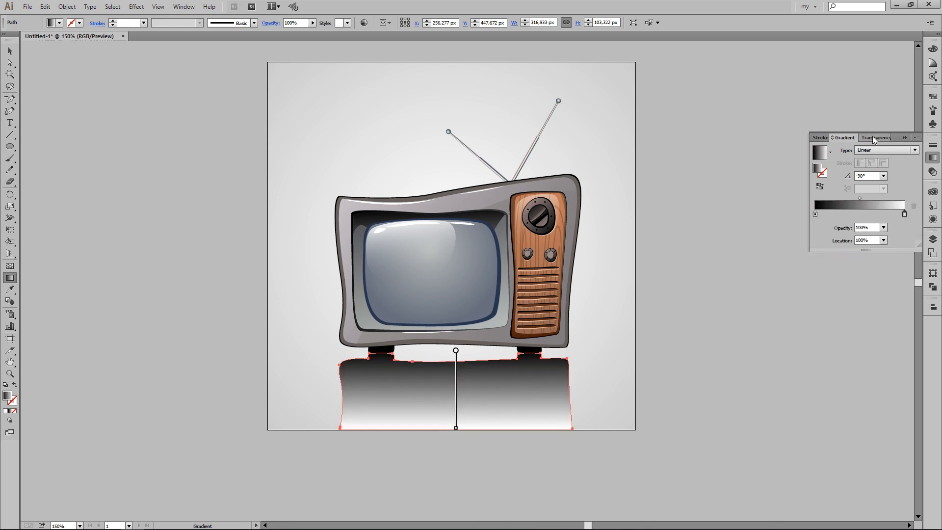
left_click(854, 150)
left_click(829, 185)
key("v")
left_click_drag(904, 150, 885, 159)
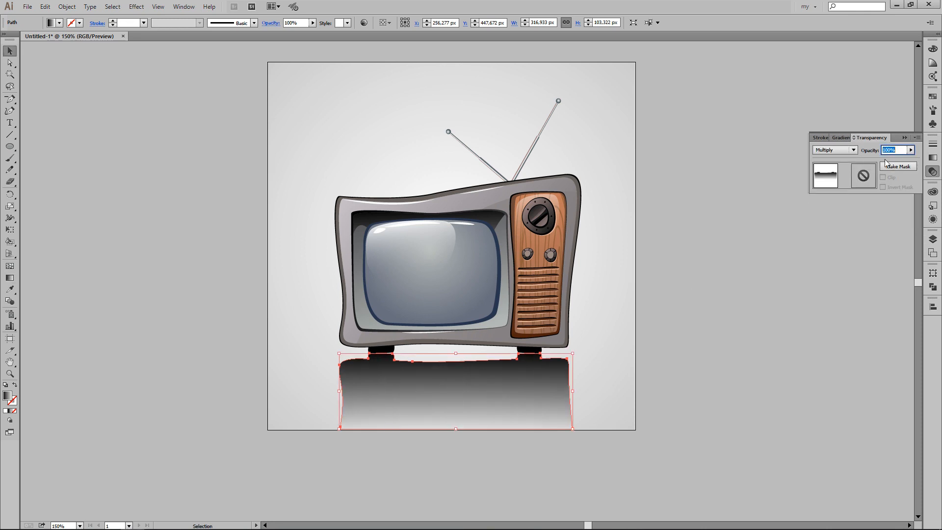
type("50")
key("Return")
left_click(716, 315)
scroll(717, 315, "up", 1)
scroll(716, 315, "up", 2)
key("ctrl+plus")
scroll(654, 331, "down", 4)
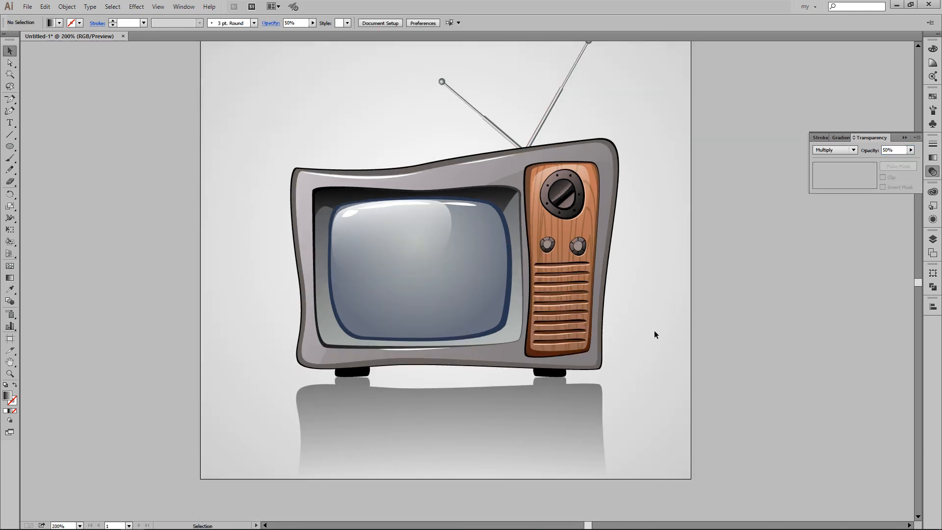
left_click(511, 410)
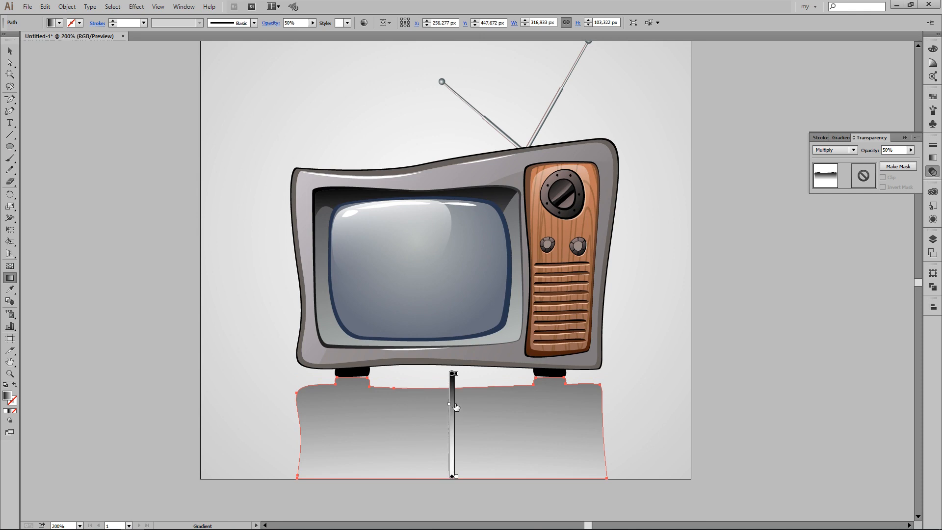
left_click(742, 348)
scroll(750, 342, "up", 1)
Step: Draw a circle about 136 px across with a black-to-white radial gradient and set its blending mode to Multiply
key("l")
left_click_drag(253, 111, 386, 244)
left_click(840, 137)
left_click(886, 149)
left_click(884, 170)
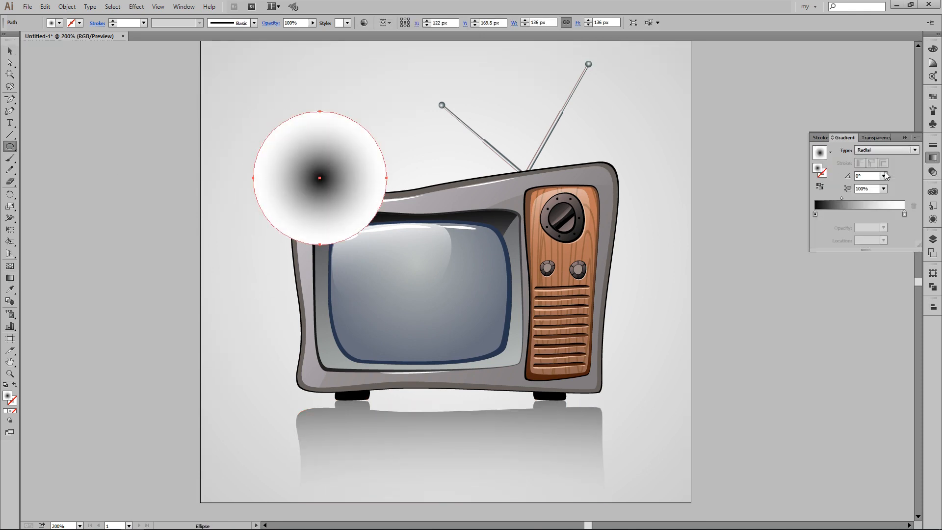
left_click(873, 139)
left_click(852, 149)
left_click(831, 183)
Step: Flatten the circle into a soft shadow ellipse about 14.5 px high, widen it and place it at the television's left foot
key("v")
left_click_drag(320, 112, 320, 231)
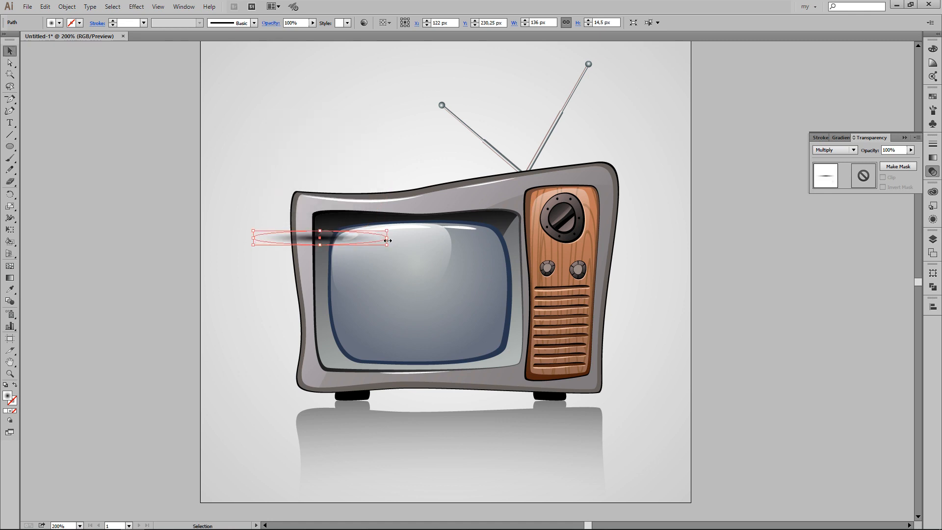
left_click_drag(388, 239, 555, 237)
left_click_drag(413, 237, 373, 399)
left_click_drag(514, 400, 433, 400)
Step: Place copies of the shadow ellipse beneath the right foot and midway between the two feet
left_click_drag(389, 399, 475, 404)
key("ctrl+c")
key("ctrl+f")
left_click(752, 382)
left_click(588, 405)
left_click(776, 389)
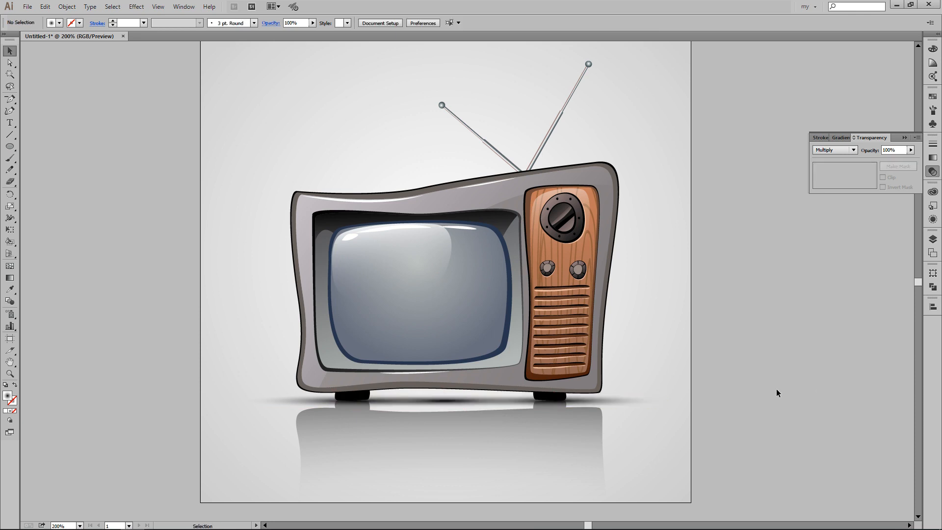
Step: Lower the middle shadow's opacity to 50% and stretch it wider beneath the television
left_click(447, 401)
left_click_drag(883, 150, 911, 153)
type("50")
key("Return")
left_click_drag(555, 401, 625, 410)
left_click(775, 354)
scroll(776, 355, "down", 1)
scroll(776, 355, "up", 1)
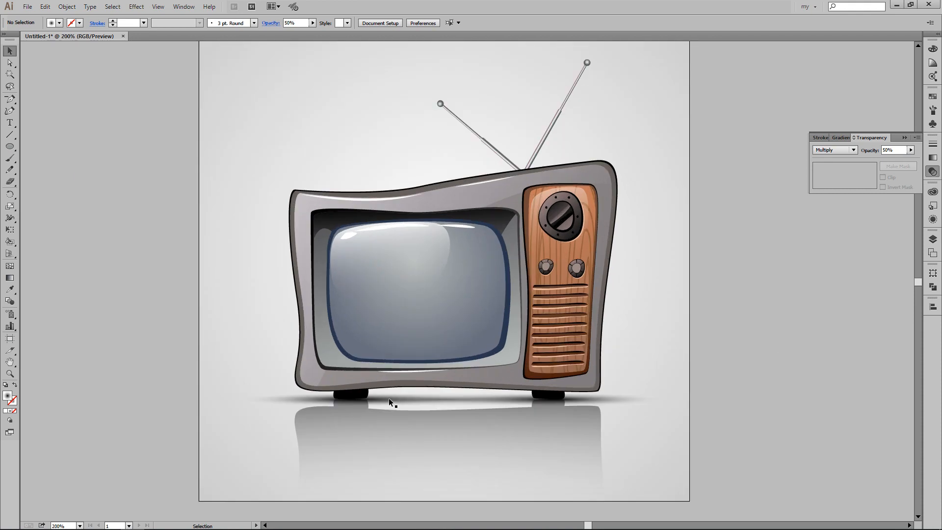
Step: Try stretching the middle shadow taller, and undo the change
left_click(440, 404)
left_click_drag(442, 390, 442, 374)
key("ctrl+z")
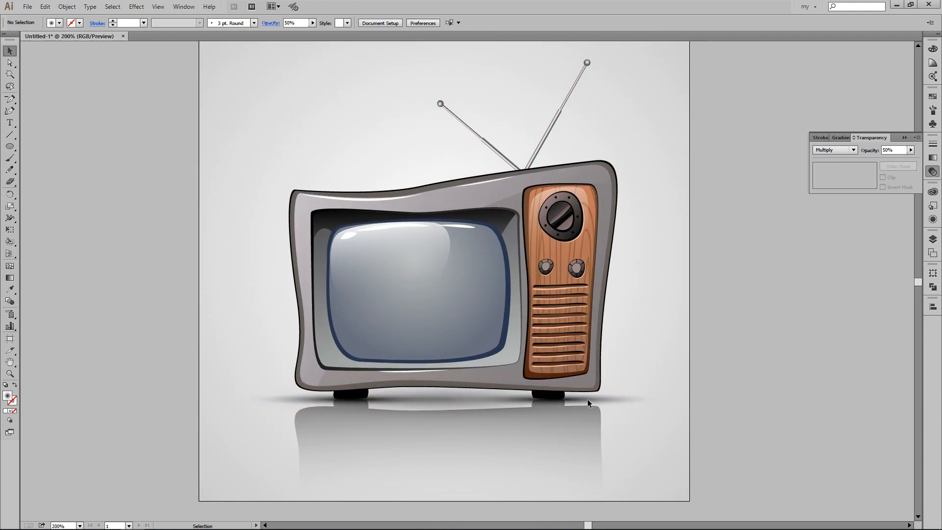
Step: Make the two foot shadows slightly taller
left_click(588, 400)
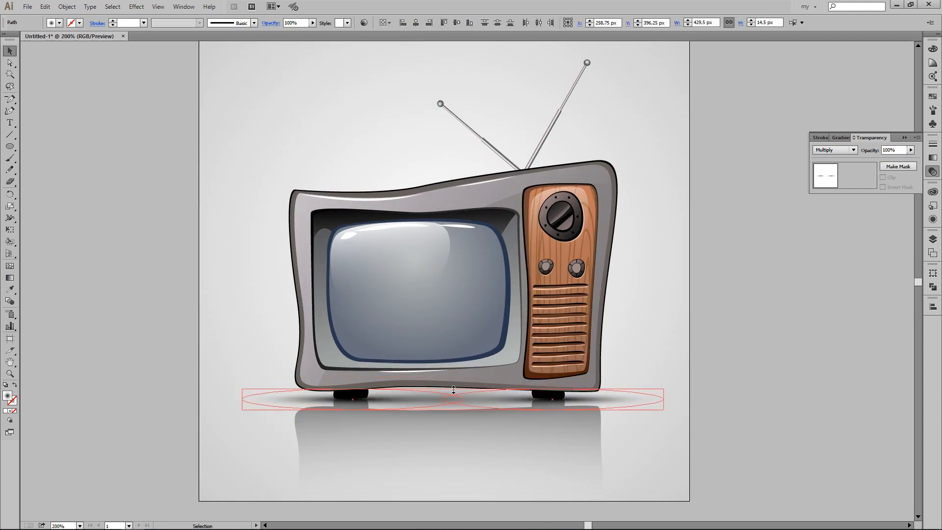
scroll(811, 373, "down", 1)
scroll(811, 373, "up", 1)
Step: Reduce the reflection silhouette's opacity to 30%
left_click(489, 406)
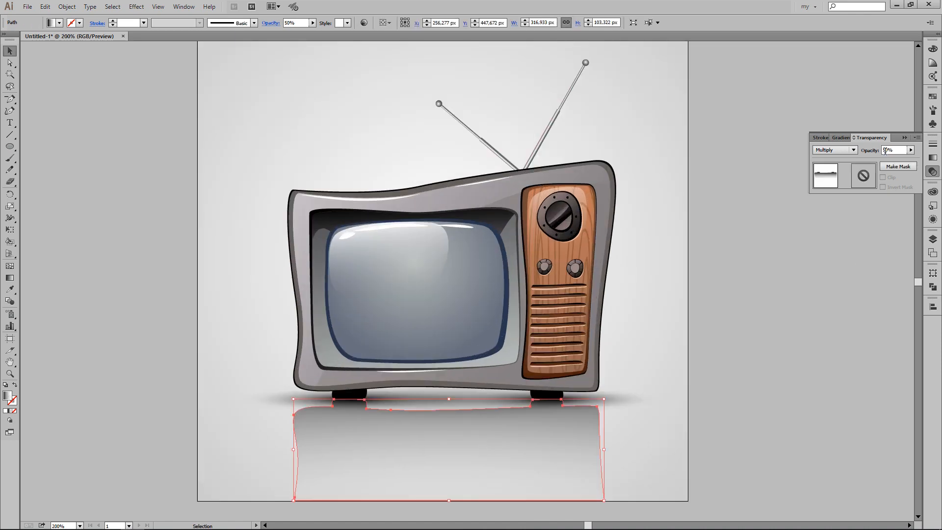
double_click(885, 151)
type("30")
key("Return")
left_click(749, 376)
key("ctrl+1")
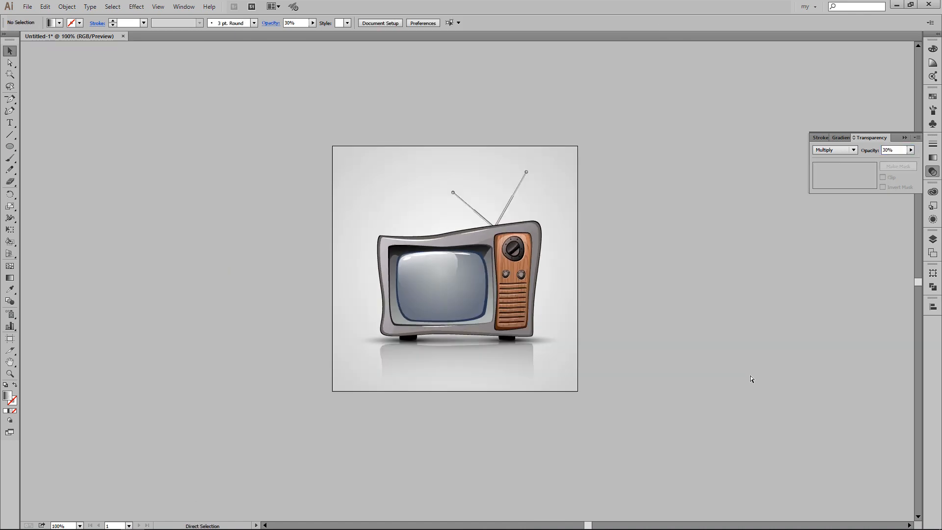
Step: Place a copy of the television body's brown-grey outer edge shape beside the artboard as a colour reference, and reselect the original
key("ctrl+=")
key("ctrl+=")
key("ctrl+=")
left_click(478, 154)
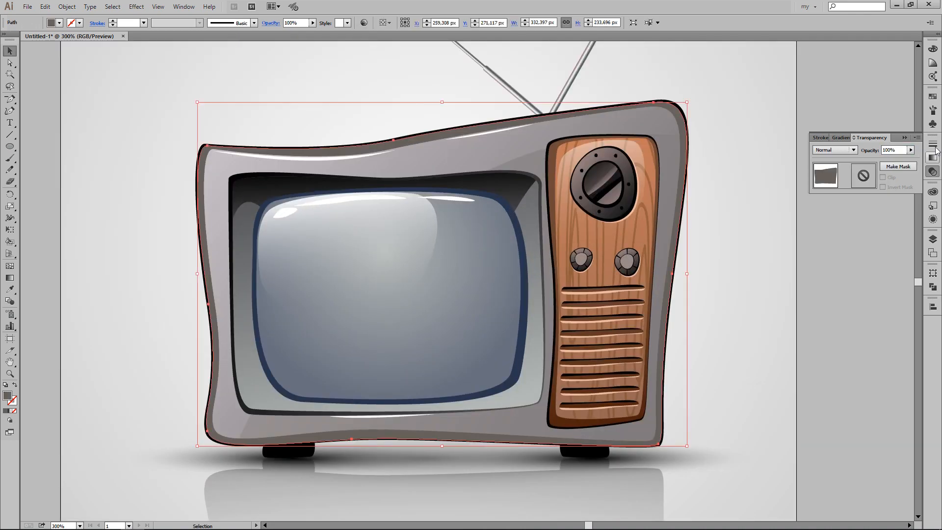
key("ctrl+-")
left_click_drag(446, 183, 818, 208, "alt")
left_click(535, 168)
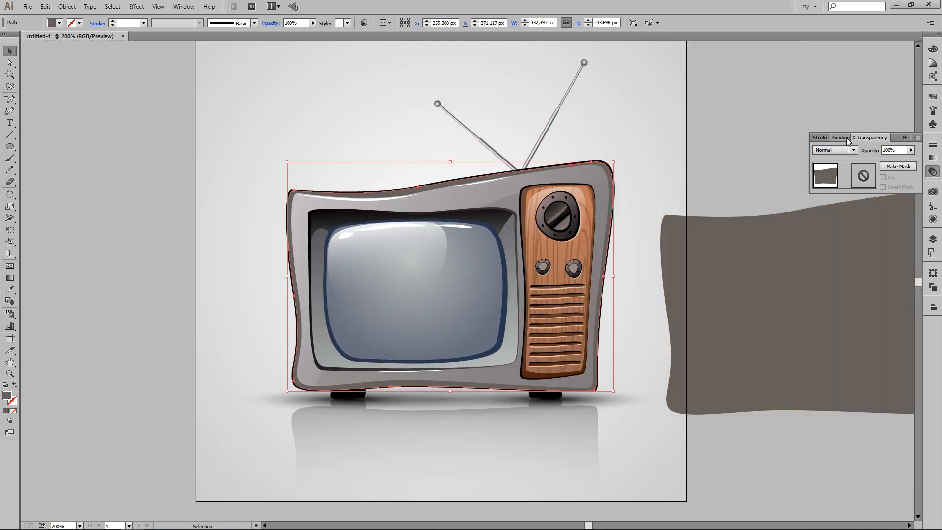
Step: Fill the body's outer edge shape with a linear gradient, sampling both stops from the brown-grey reference copy
left_click(841, 137)
left_click(819, 152)
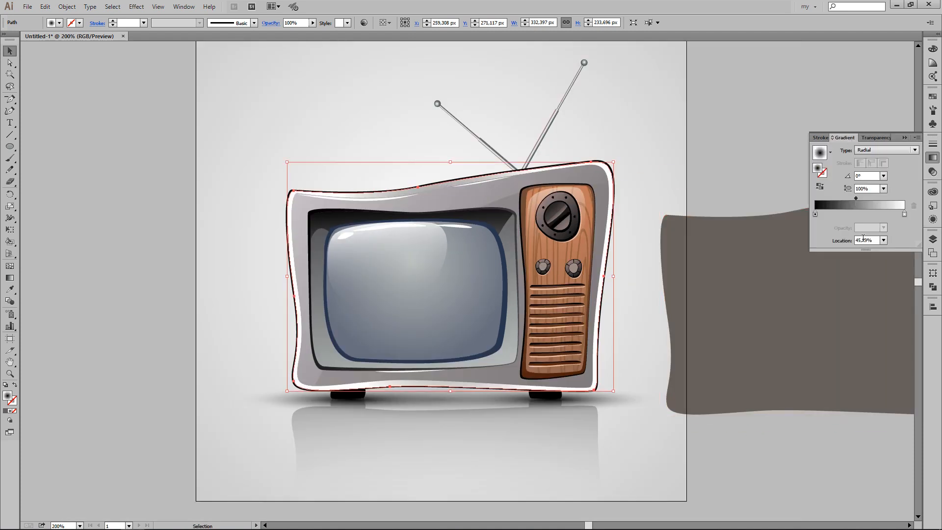
left_click(813, 213)
key("i")
left_click(739, 274, "shift")
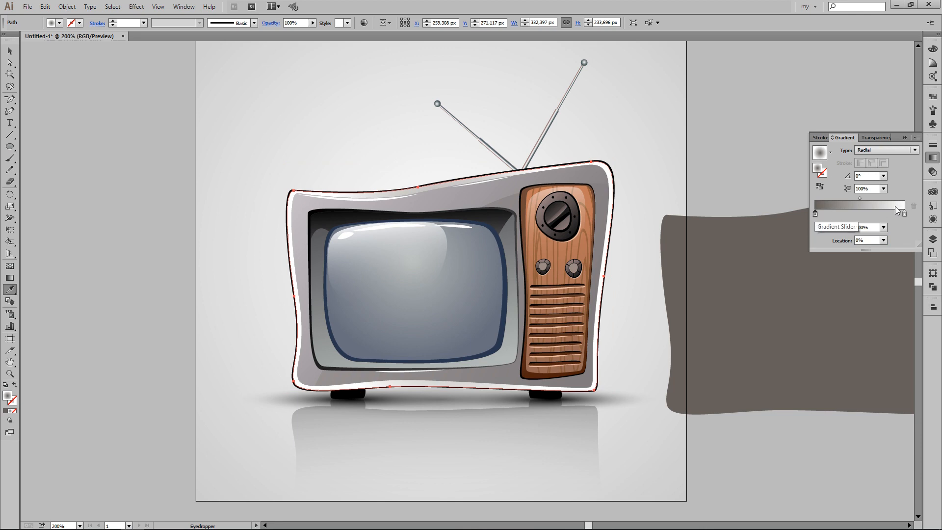
left_click(903, 213)
left_click(819, 284, "shift")
left_click(890, 150)
left_click(872, 160)
Step: Darken the end stop of the outer edge gradient to dark brown and delete the brown-grey reference copy
double_click(904, 214)
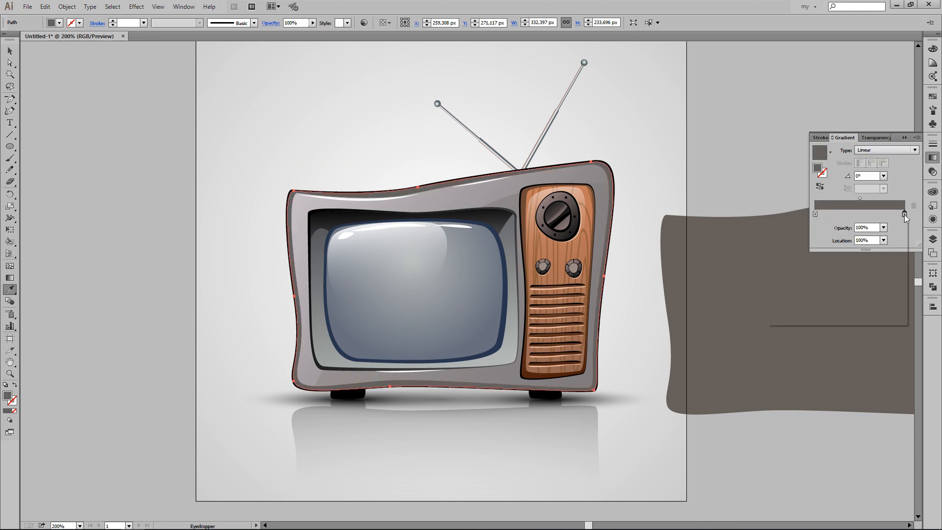
left_click(832, 249)
left_click(831, 265)
left_click(828, 282)
left_click(749, 172)
key("v")
left_click(750, 174)
left_click(752, 229)
key("Delete")
left_click_drag(690, 266, 709, 273)
Step: Place a copy of the navy screen rim shape beside the television as a colour reference, and reselect the original rim
key("ctrl+minus")
key("ctrl+plus")
key("ctrl+plus")
left_click_drag(540, 393, 894, 389, "alt")
left_click(540, 395)
Step: Give the screen rim a linear gradient fill with both stops sampled from the navy reference copy
left_click(816, 152)
left_click(815, 214)
key("i")
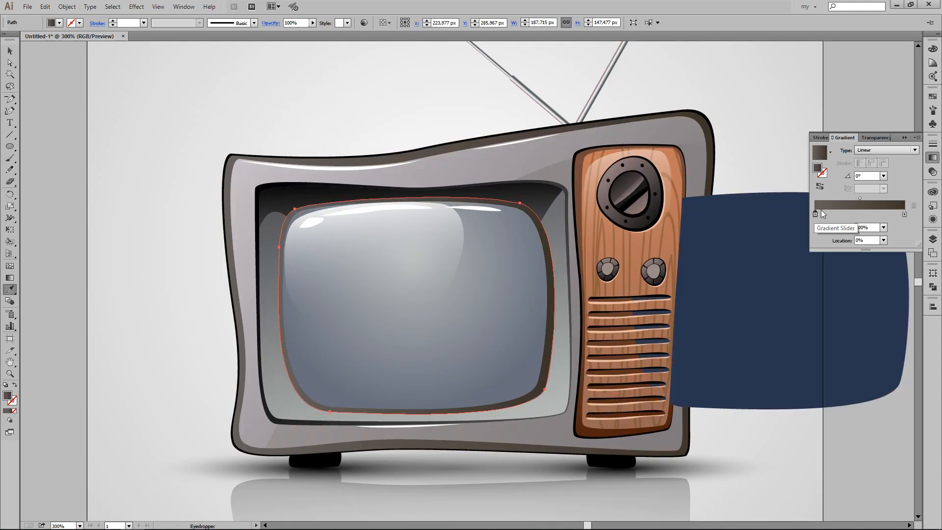
left_click(776, 280, "shift")
left_click(904, 214)
left_click(766, 297, "shift")
Step: Run the rim gradient diagonally from the screen's upper-left to lower-right corner at about -42.8° and darken its end stop
key("g")
left_click_drag(306, 204, 524, 405)
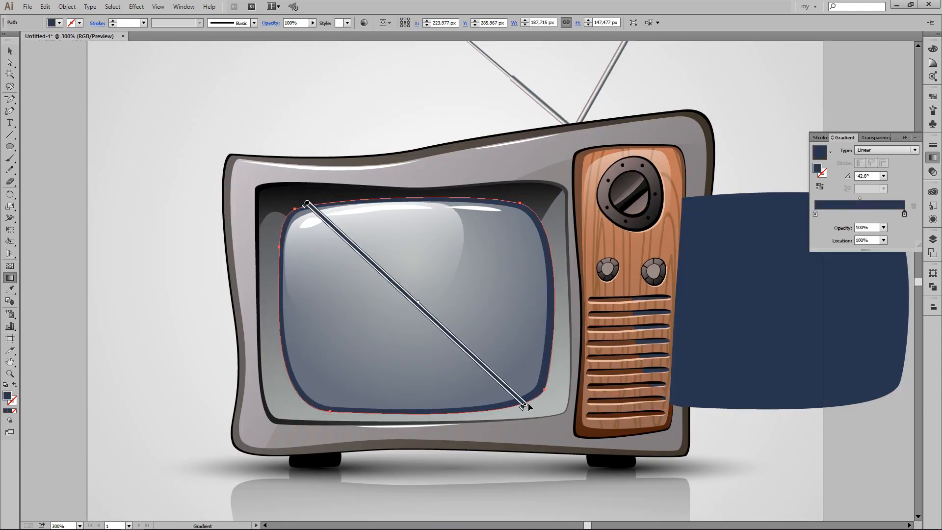
double_click(523, 406)
key("Escape")
key("v")
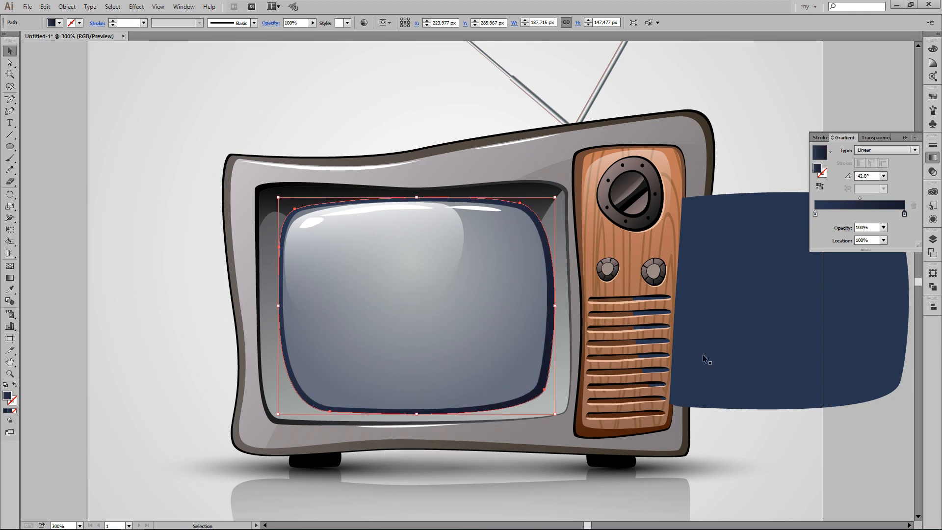
Step: Delete the navy reference copy of the screen rim
left_click(702, 354)
key("Delete")
key("ctrl+minus")
key("ctrl+minus")
key("ctrl+plus")
key("ctrl+plus")
key("ctrl+plus")
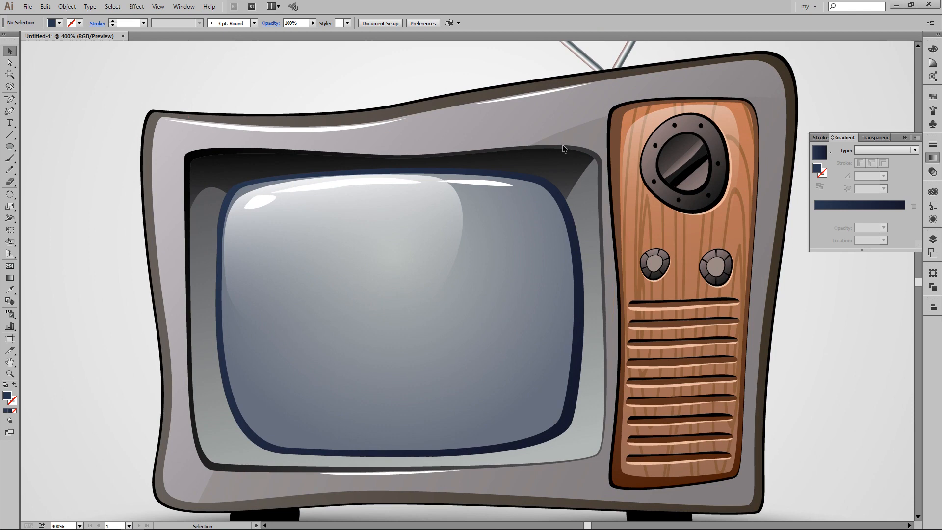
Step: Subtract the dark screen recess shape from a slightly larger copy to leave a thin dark frame around the recess
left_click(563, 148)
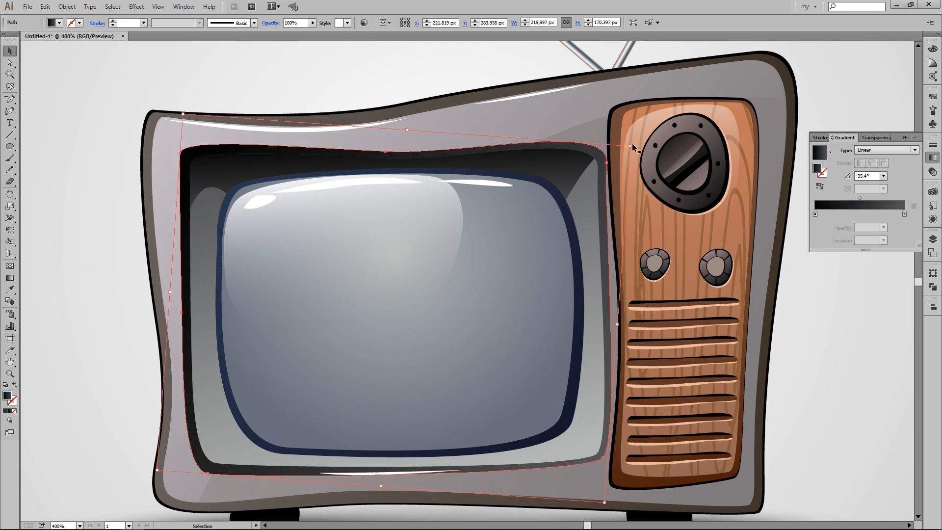
left_click(607, 153, "shift")
left_click(932, 287)
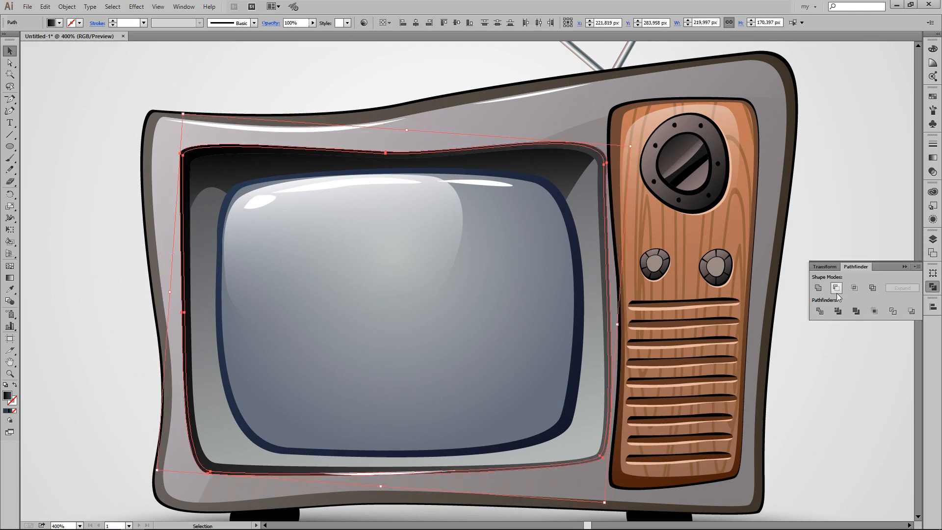
left_click(836, 289)
left_click(836, 181)
key("ctrl+minus")
key("ctrl+plus")
Step: Nudge the thin frame's upper-right and lower-right corner points to even out its gap around the screen recess
left_click_drag(549, 141, 548, 139)
key("ctrl+shift+a")
left_click(605, 245)
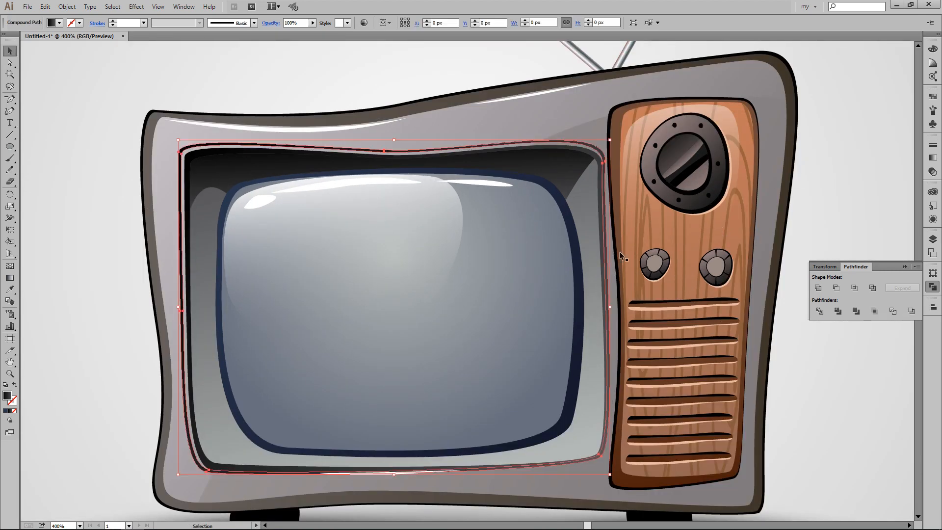
key("ctrl+plus")
key("a")
left_click(669, 105)
left_click_drag(670, 104, 671, 104)
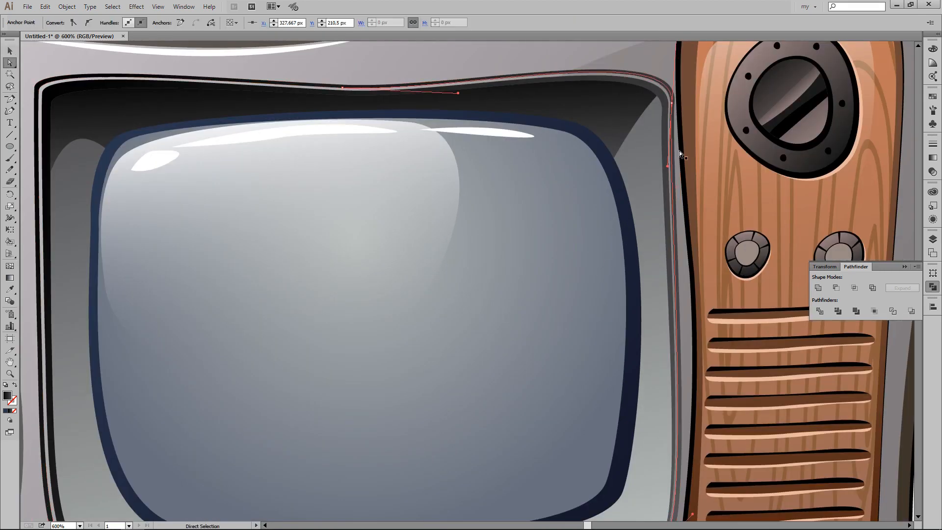
scroll(679, 151, "down", 3)
left_click_drag(663, 412, 666, 411)
Step: Nudge the thin frame's upper-left corner point slightly outward and deselect the frame
left_click_drag(284, 266, 474, 416)
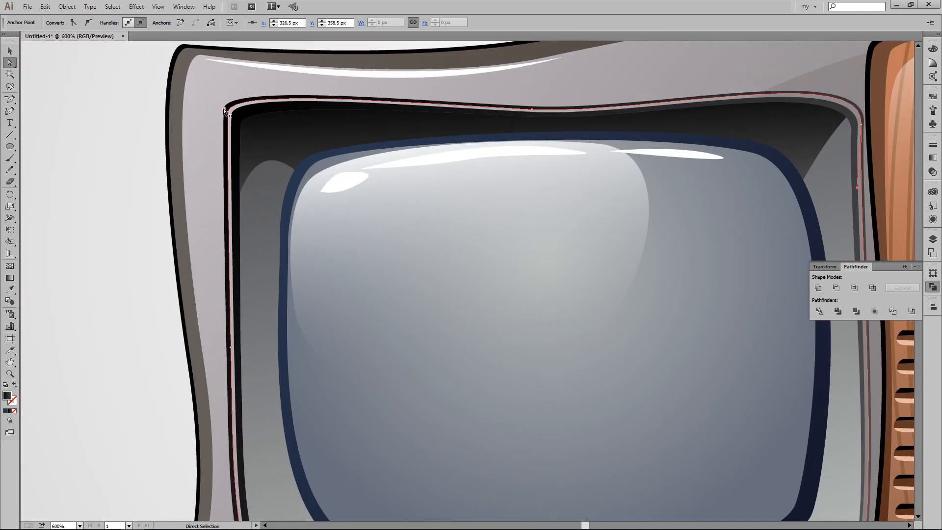
left_click(223, 108)
left_click_drag(224, 107, 221, 106)
key("v")
left_click(108, 246)
key("ctrl+minus")
key("ctrl+minus")
key("ctrl+minus")
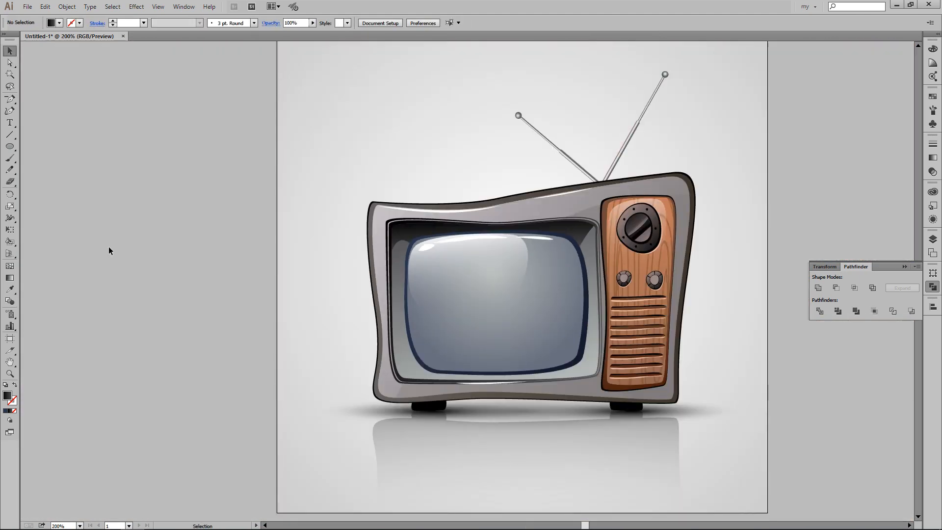
Step: Recolour the thin frame around the screen recess with the brown gradient sampled from the wood-grain panel
key("ctrl+plus")
key("ctrl+plus")
key("ctrl+plus")
scroll(519, 191, "down", 4)
left_click_drag(535, 383, 533, 389)
left_click(421, 441)
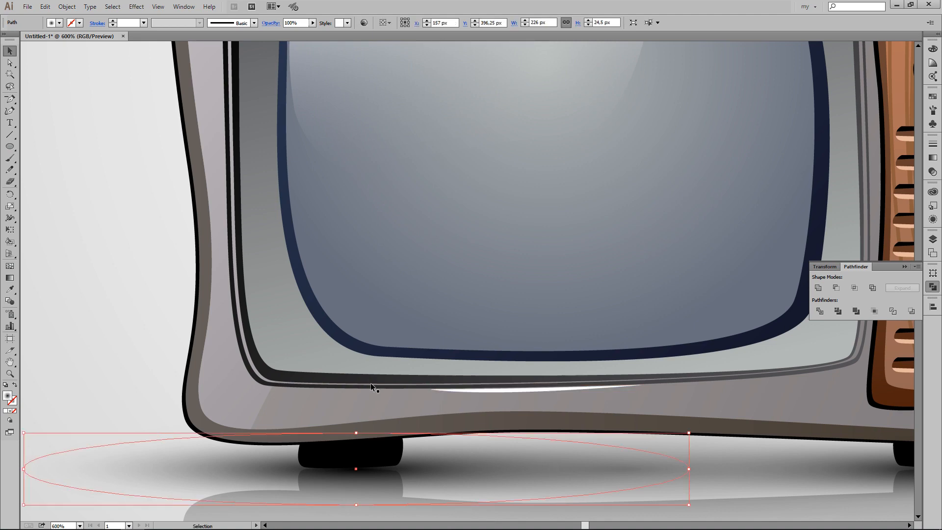
left_click(370, 384)
key("ctrl+minus")
key("ctrl+minus")
key("i")
left_click(682, 65)
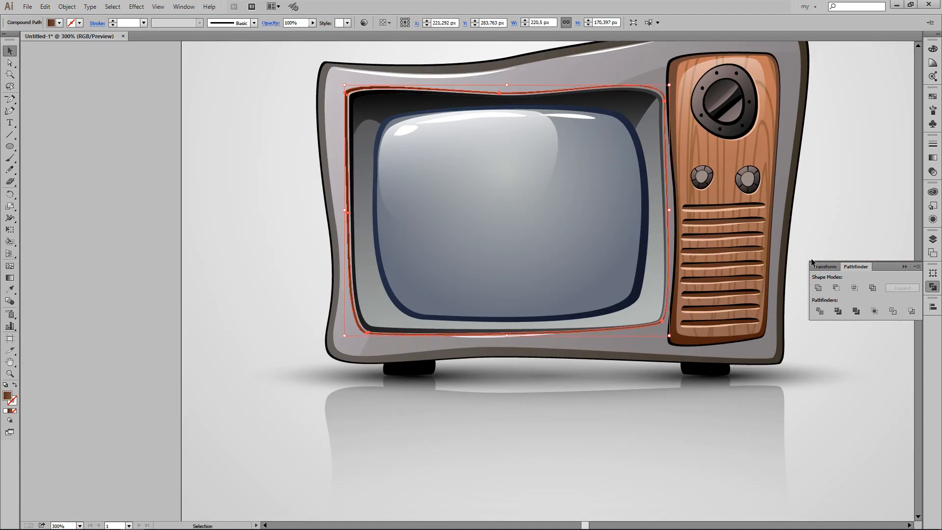
key("ctrl+minus")
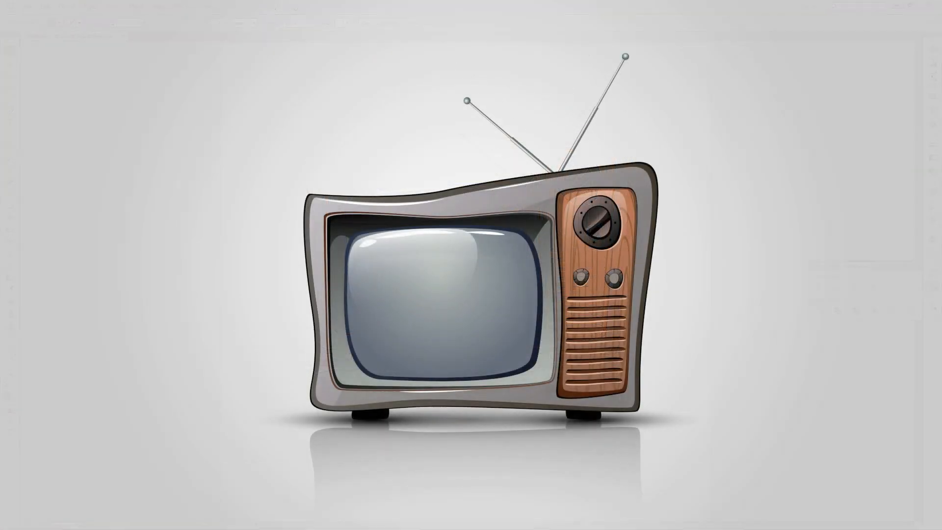